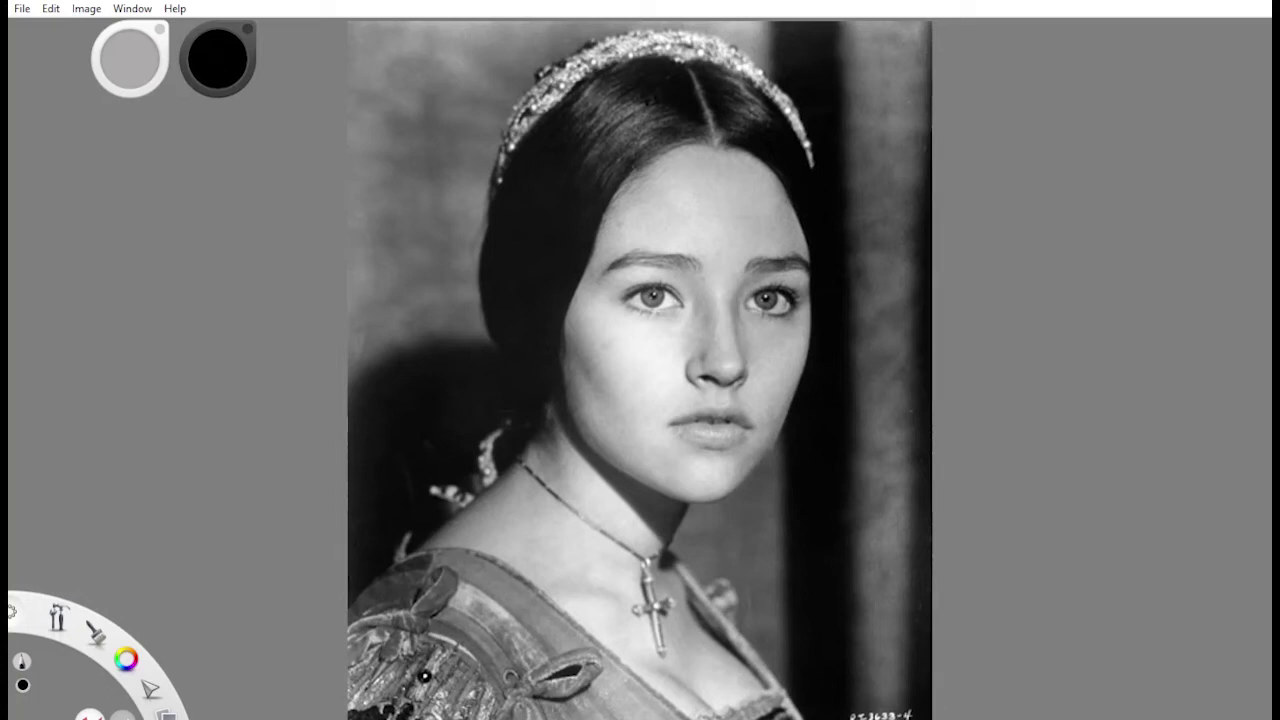
Step: Draw evenly spaced horizontal grid lines across the portrait photo along the ruler guide
left_click_drag(771, 283, 815, 247)
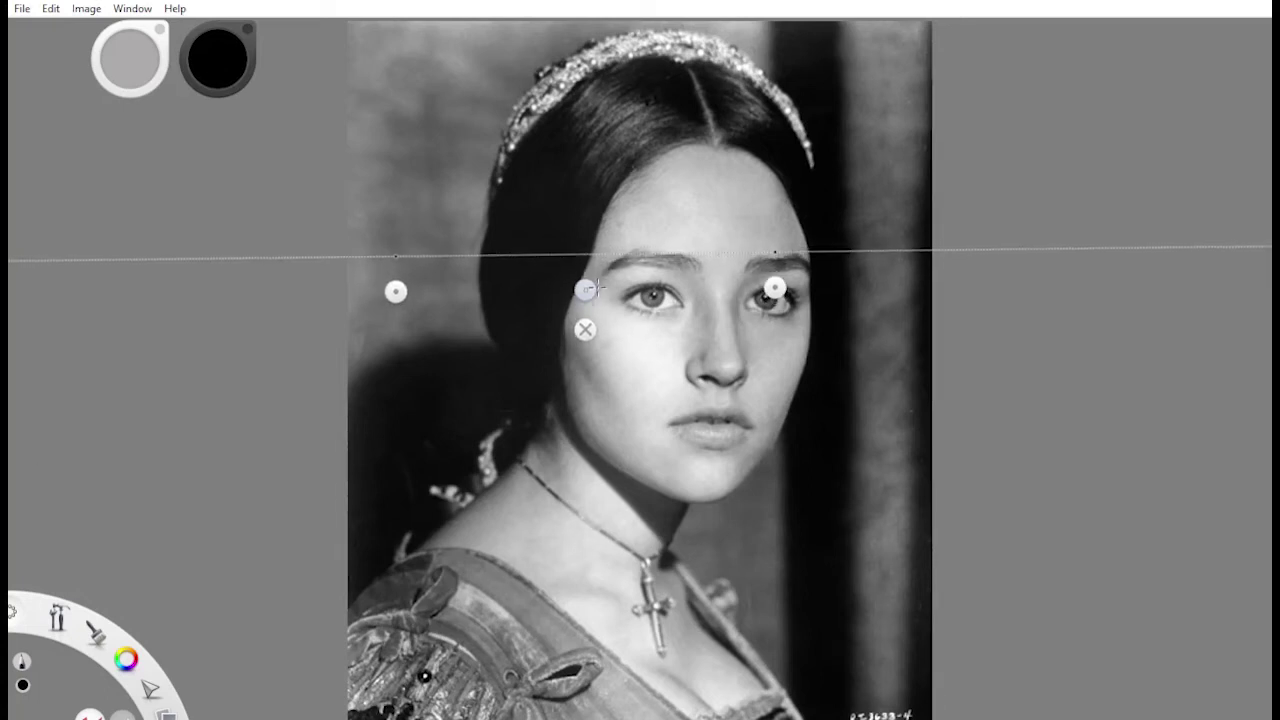
mouse_move(583, 286)
left_mouse_down()
mouse_move(590, 393)
mouse_move(583, 286)
left_mouse_up()
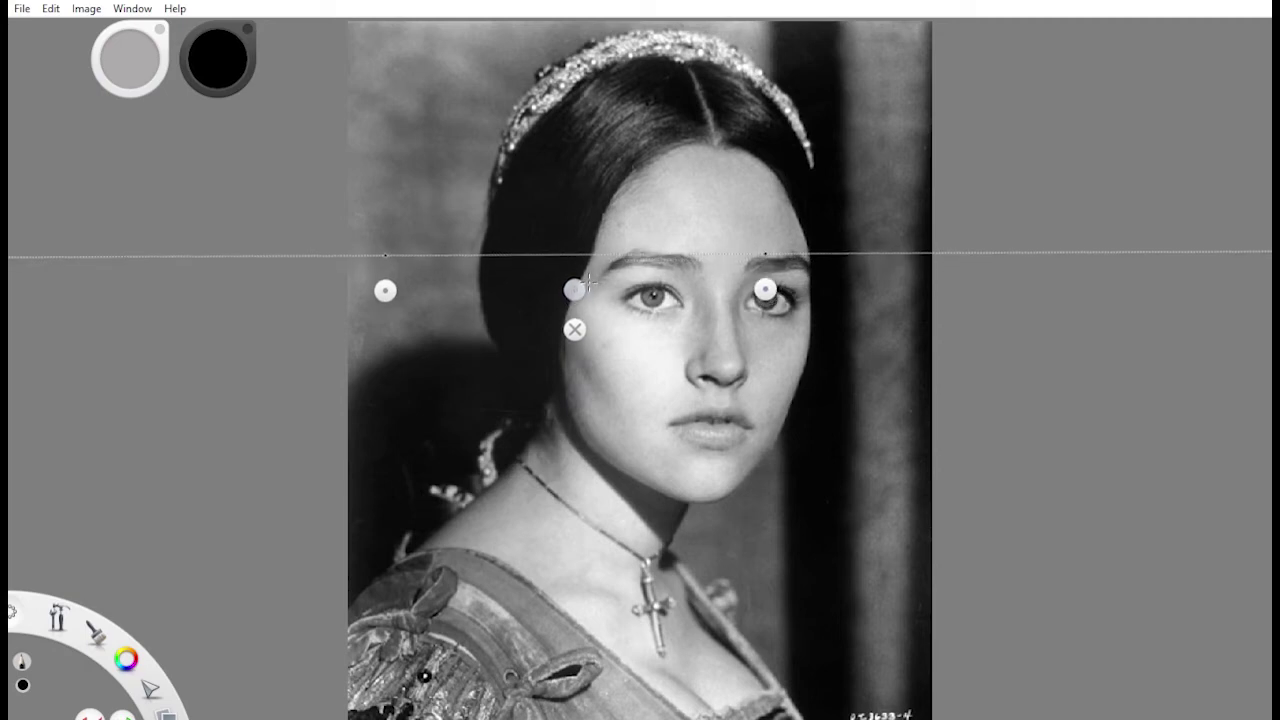
mouse_move(491, 306)
left_mouse_down()
mouse_move(583, 330)
mouse_move(946, 313)
mouse_move(350, 318)
left_mouse_up()
left_click_drag(576, 353, 580, 318)
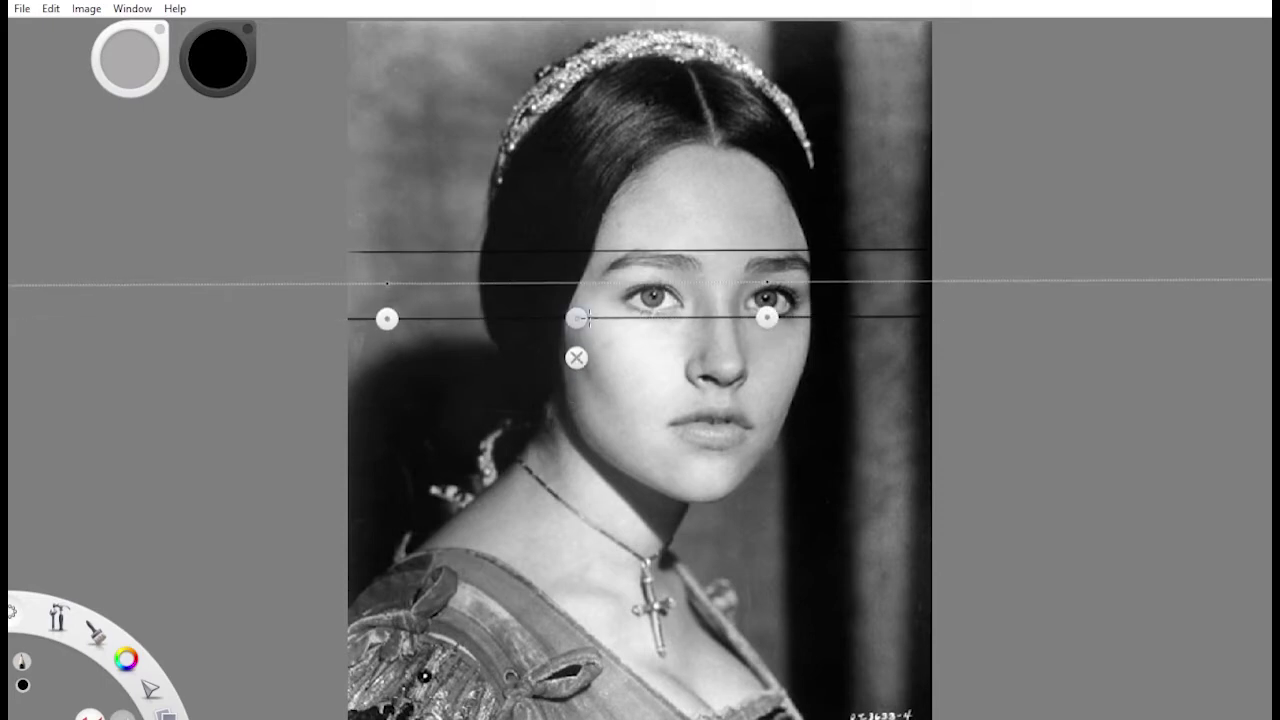
mouse_move(578, 318)
left_mouse_down()
mouse_move(590, 414)
mouse_move(589, 314)
mouse_move(608, 421)
left_mouse_up()
left_click_drag(930, 388, 350, 388)
left_click_drag(594, 422, 608, 479)
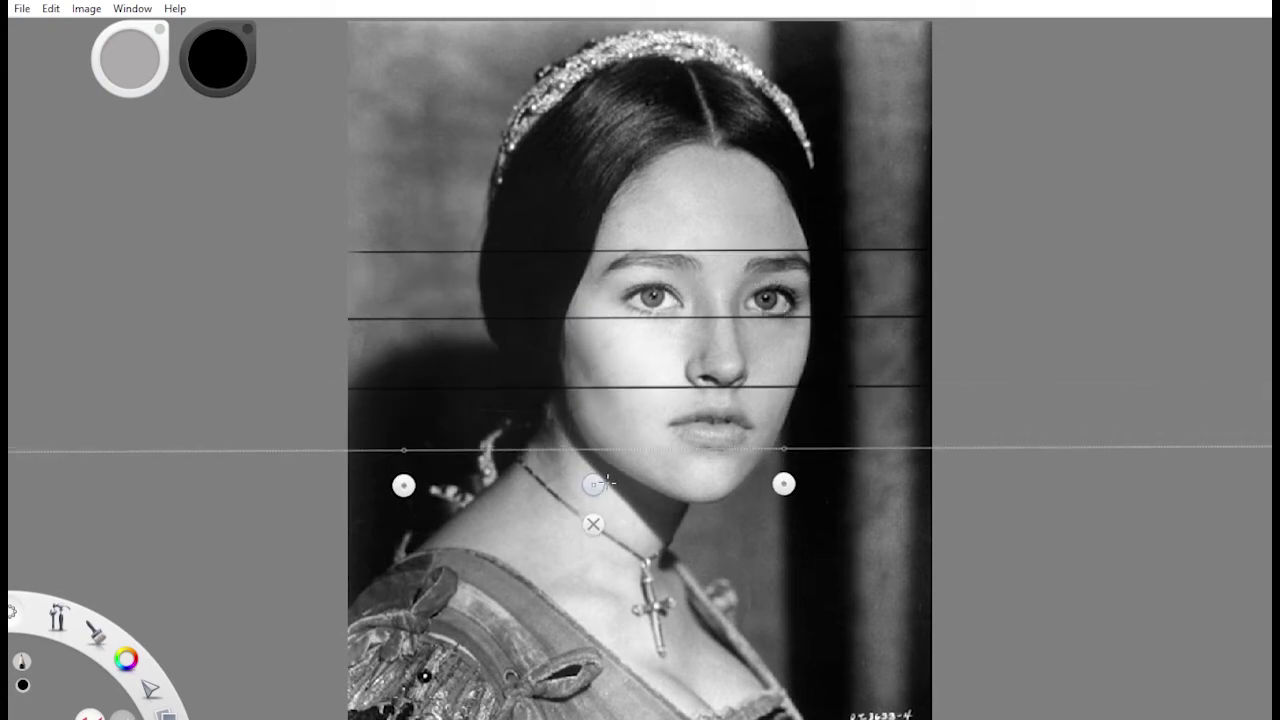
left_click_drag(908, 443, 350, 443)
left_click_drag(593, 480, 601, 533)
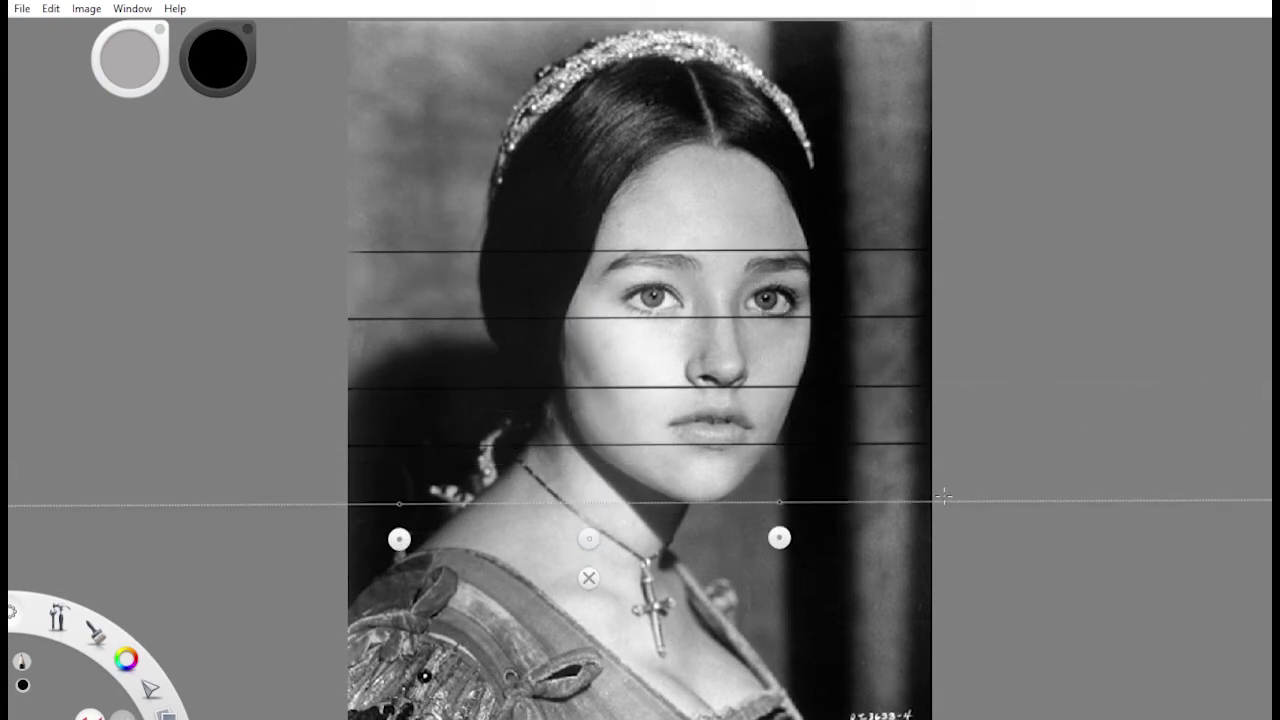
left_click_drag(930, 502, 350, 502)
left_click_drag(605, 535, 520, 177)
left_click_drag(930, 142, 350, 142)
Step: Turn the ruler vertical and draw vertical grid lines down through the face
mouse_move(517, 177)
left_mouse_down()
mouse_move(430, 300)
mouse_move(548, 522)
mouse_move(843, 457)
mouse_move(837, 431)
mouse_move(862, 432)
mouse_move(801, 422)
left_mouse_up()
left_click_drag(750, 25, 750, 715)
mouse_move(801, 422)
left_mouse_down()
mouse_move(718, 421)
mouse_move(733, 420)
left_mouse_up()
left_click_drag(684, 62, 684, 715)
left_click_drag(733, 420, 651, 411)
left_click_drag(604, 62, 604, 715)
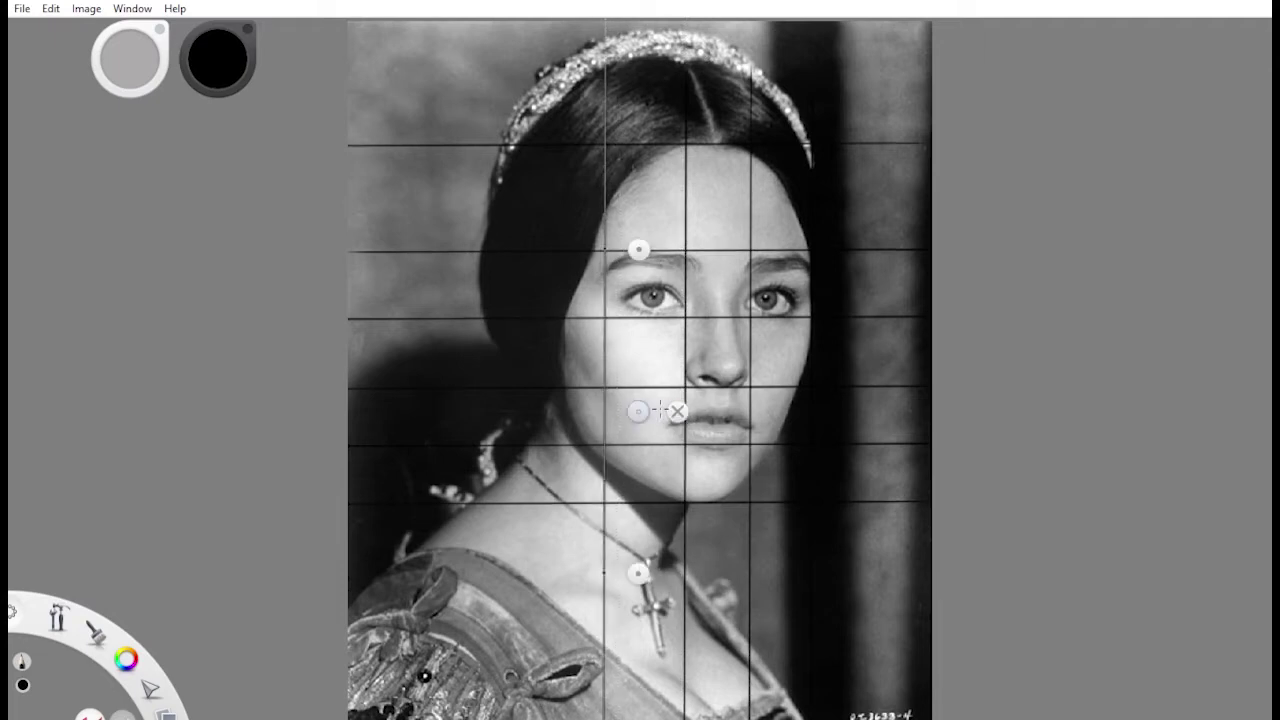
left_click_drag(634, 411, 592, 411)
left_click_drag(576, 62, 576, 700)
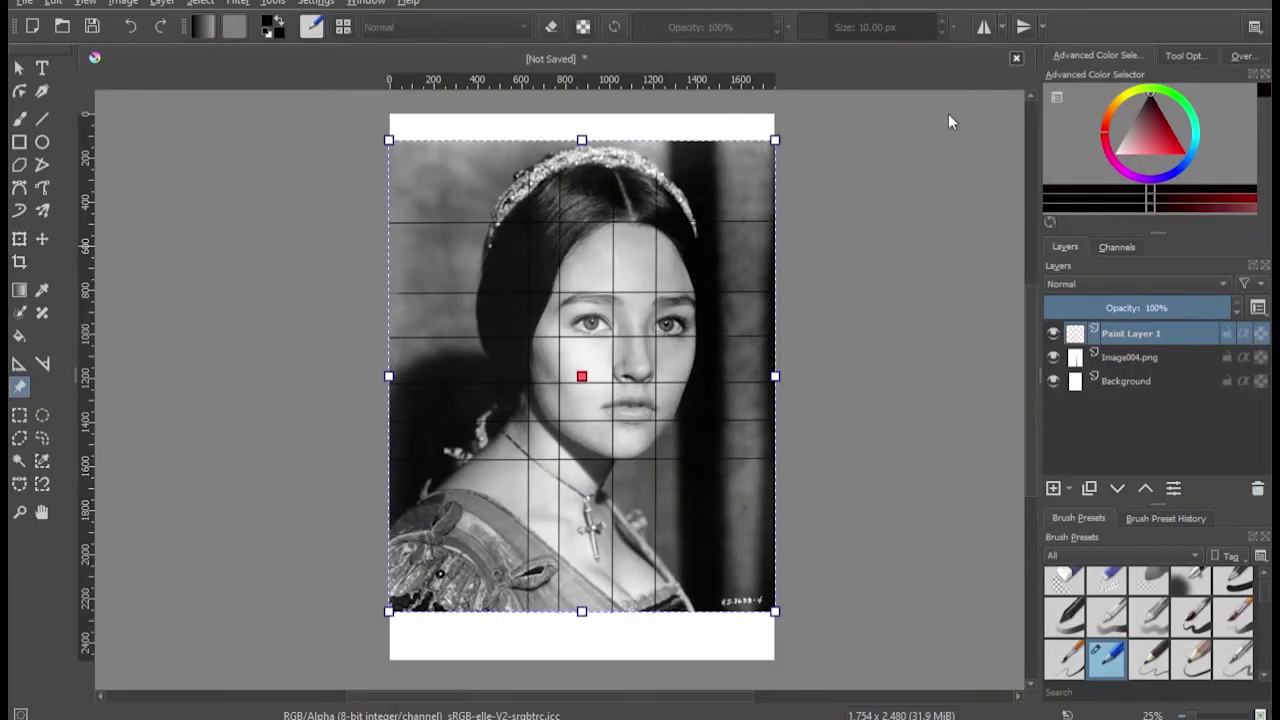
Step: Delete and restore Paint Layer 1, drag the photo off the page, then pick the brush
left_click(1258, 488)
key("ctrl+z")
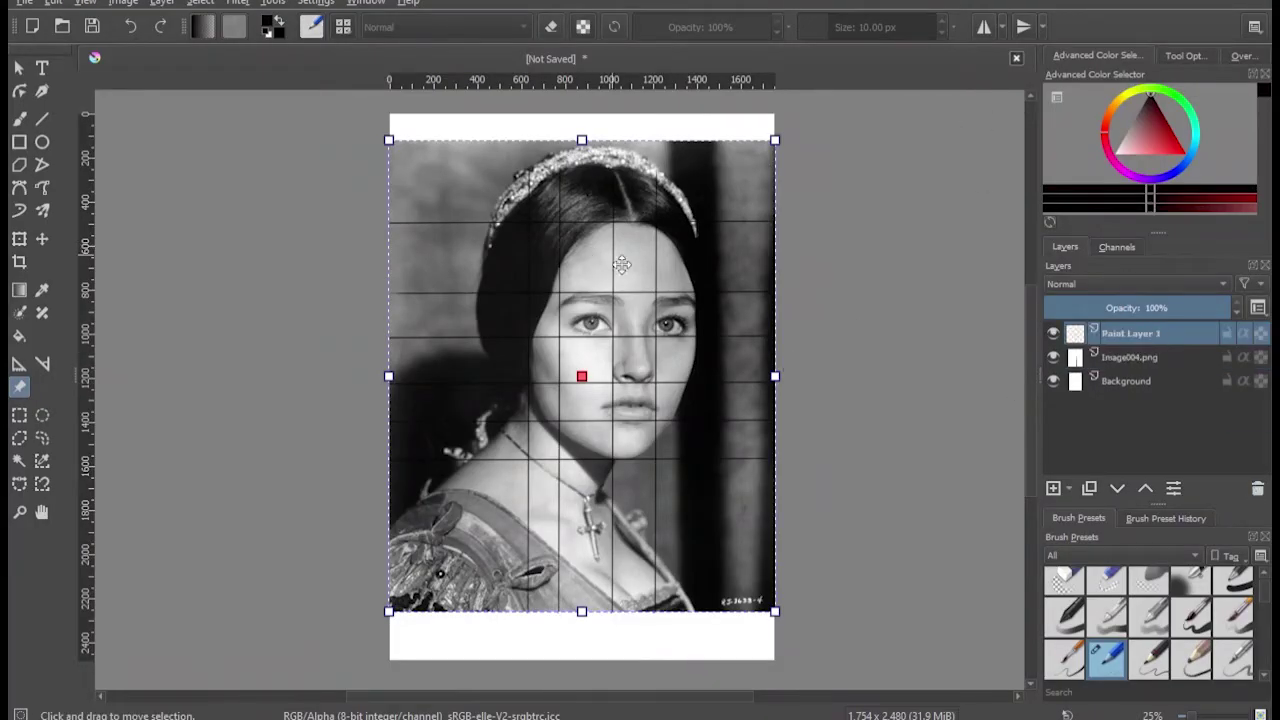
left_click_drag(696, 241, 882, 273)
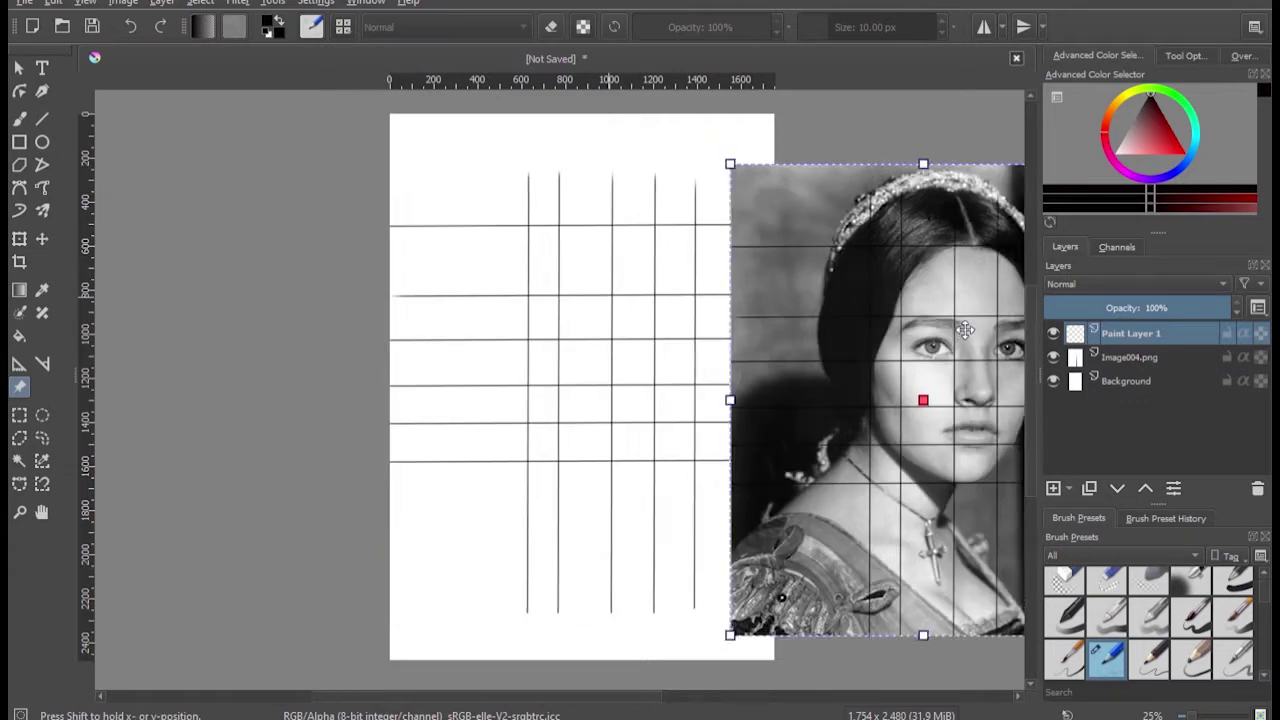
key("b")
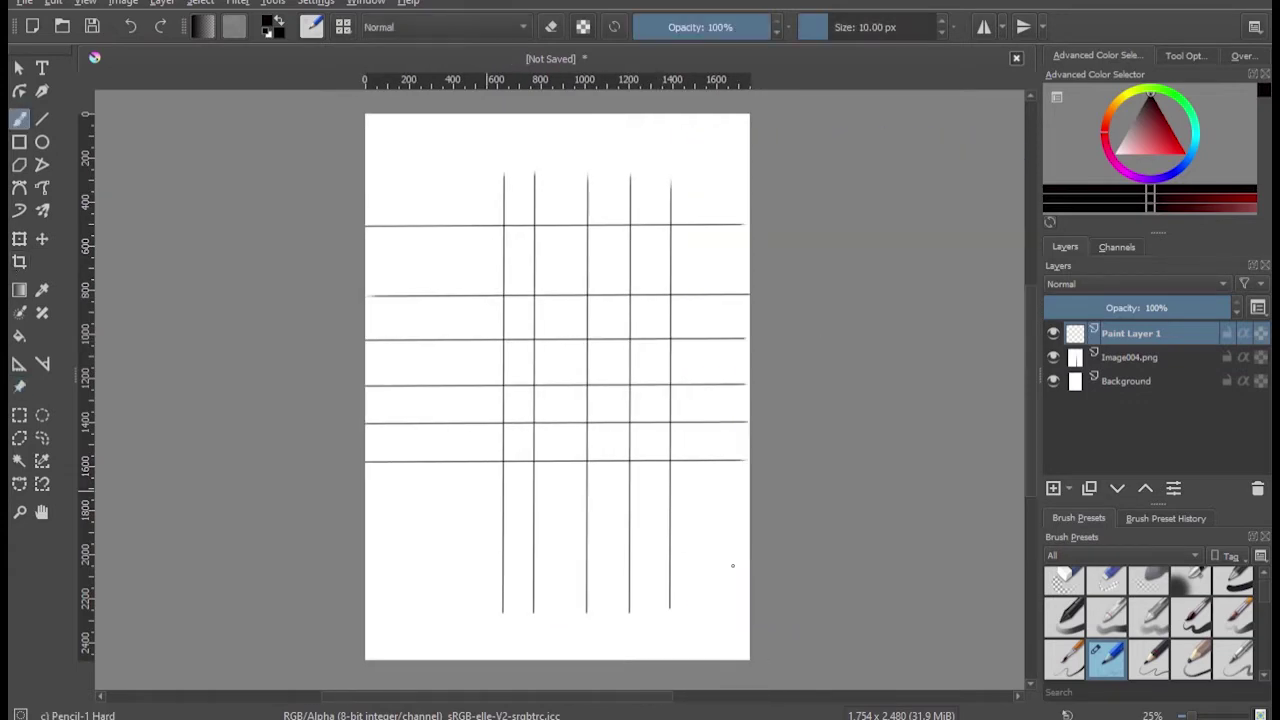
left_click(19, 387)
Step: Set the Pencil brush to 5 px and begin the upper right face contour
left_click(19, 118)
left_click_drag(840, 34, 828, 34)
left_click(943, 32)
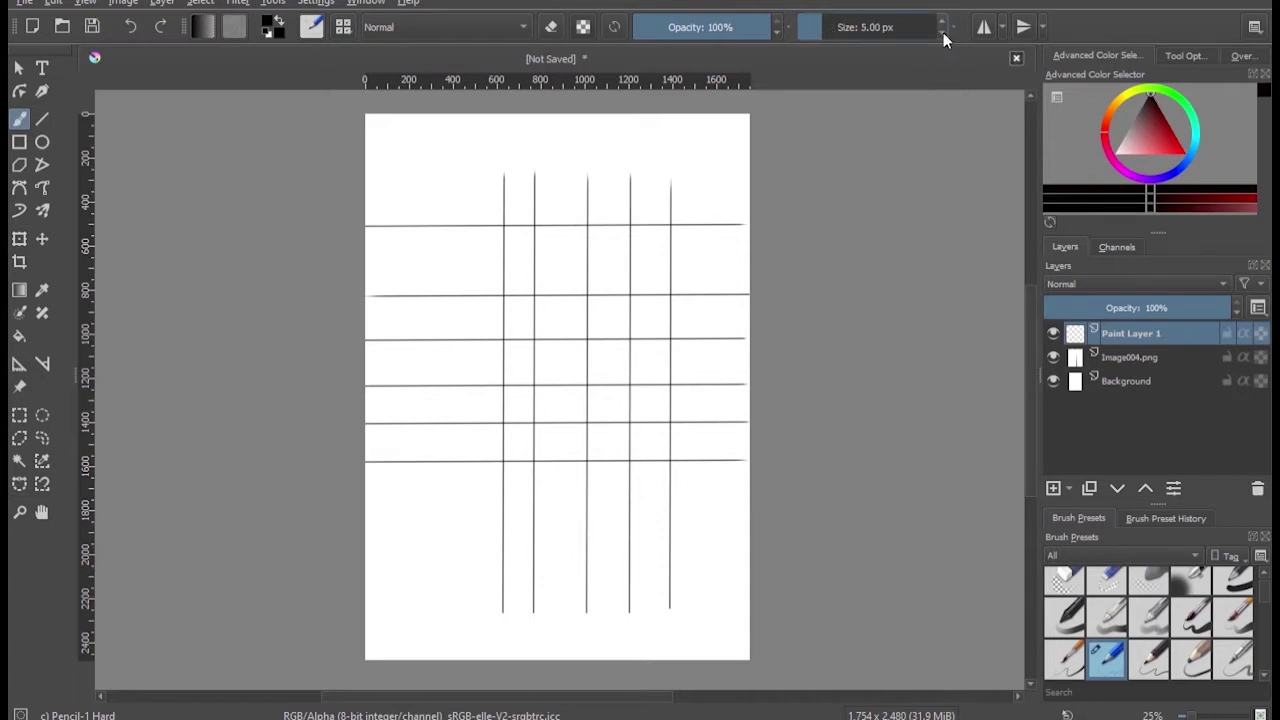
scroll(523, 351, "up", 1)
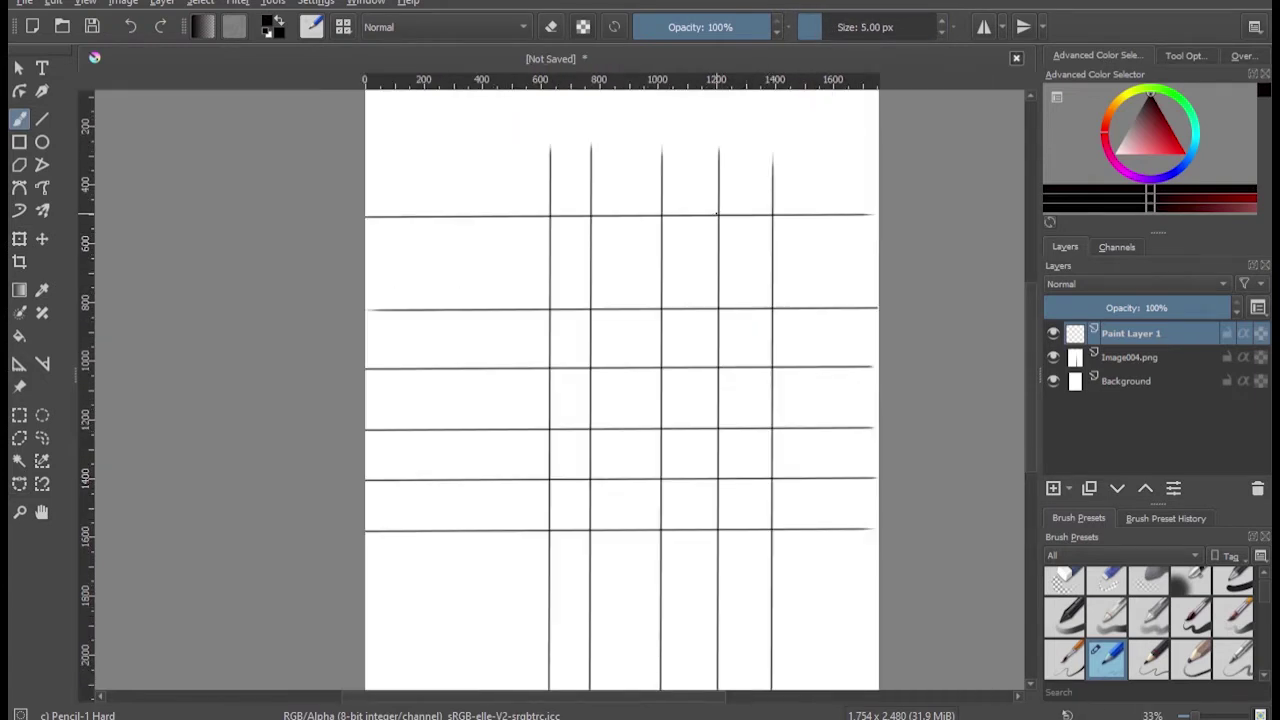
left_click_drag(716, 221, 771, 300)
left_click_drag(771, 378, 770, 426)
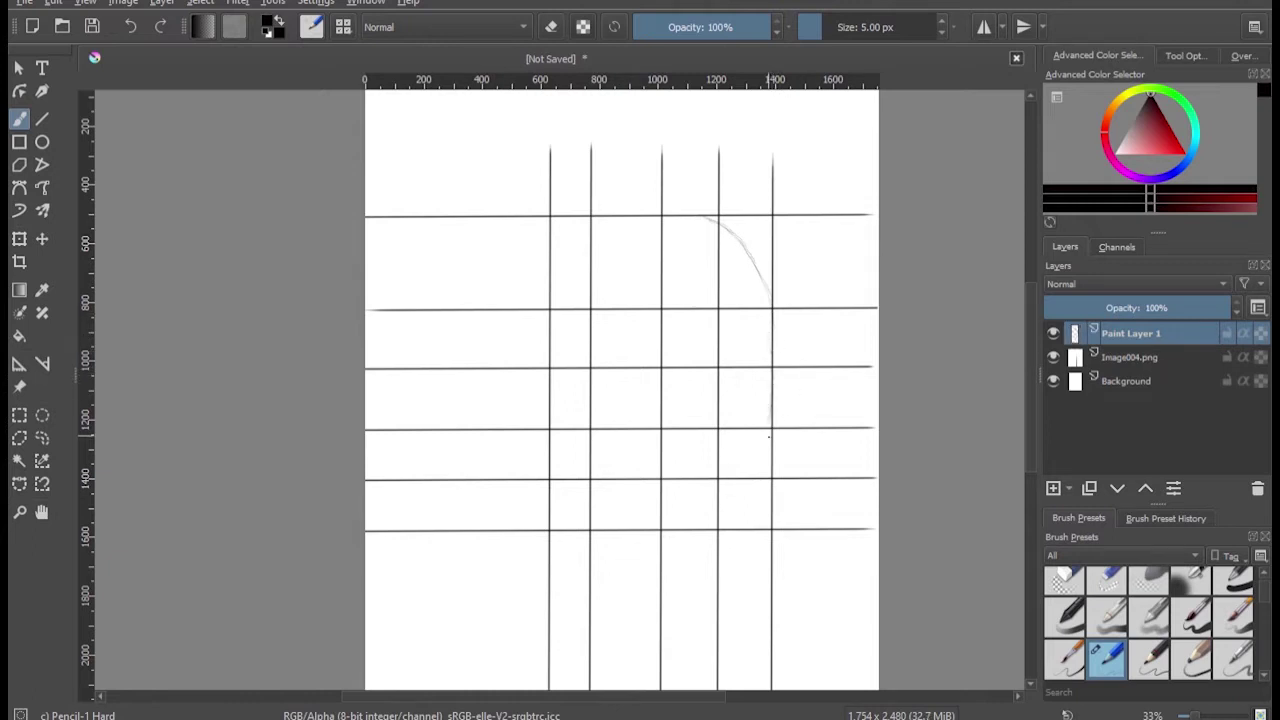
Step: Fade the Image004.png layer to 25% opacity and return to Paint Layer 1
left_click(1129, 357)
left_click_drag(1166, 308, 1100, 308)
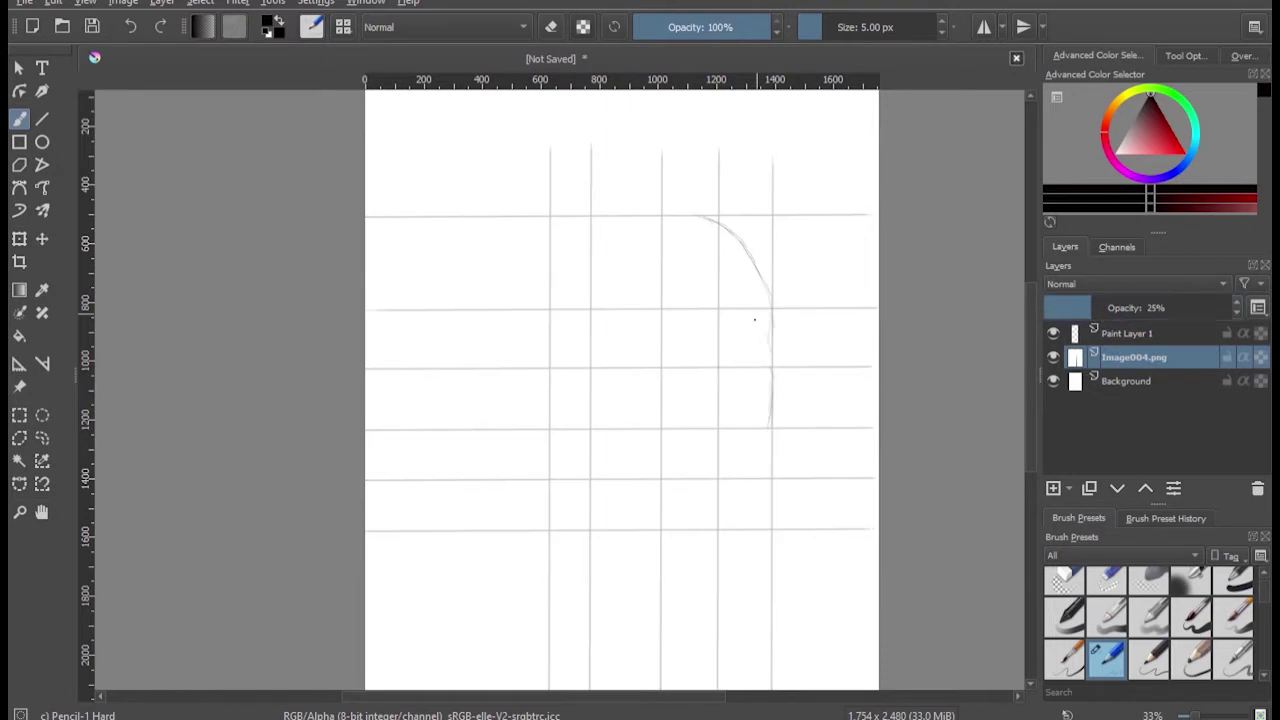
key("Page_Up")
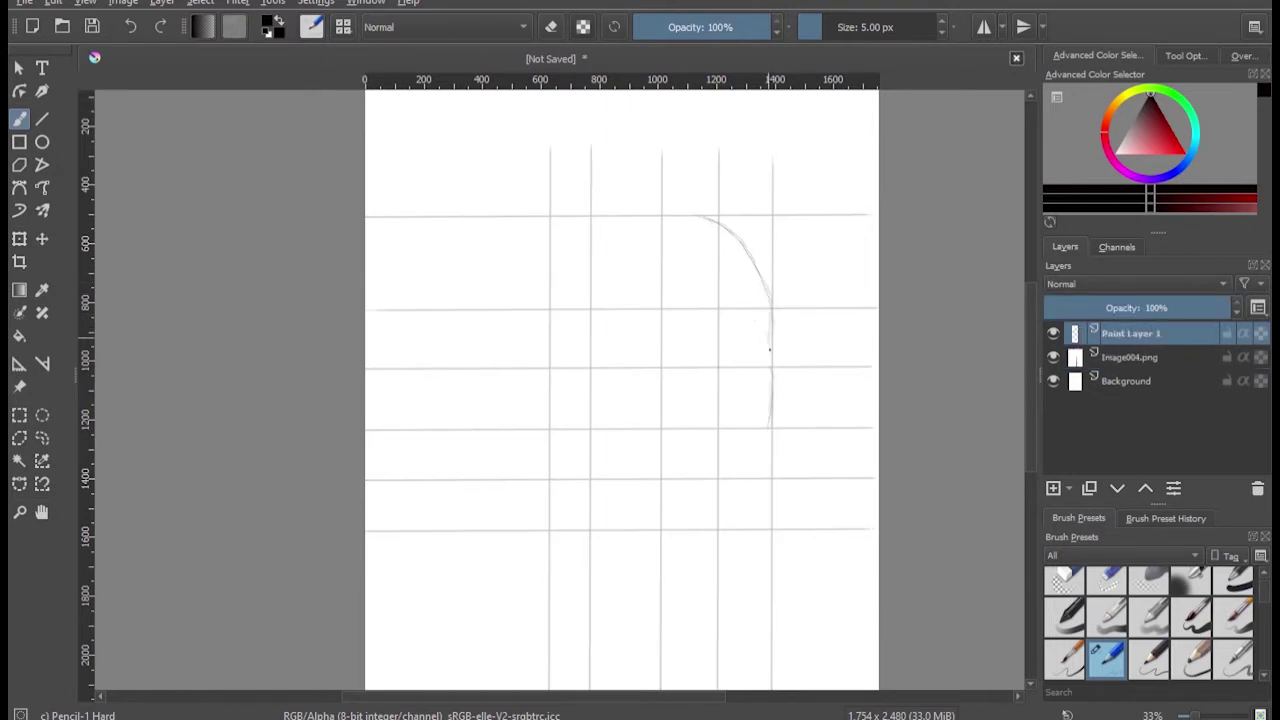
Step: Sketch the right face contour down through the cheek, chin and left jaw
left_click_drag(769, 349, 772, 399)
key("ctrl+z")
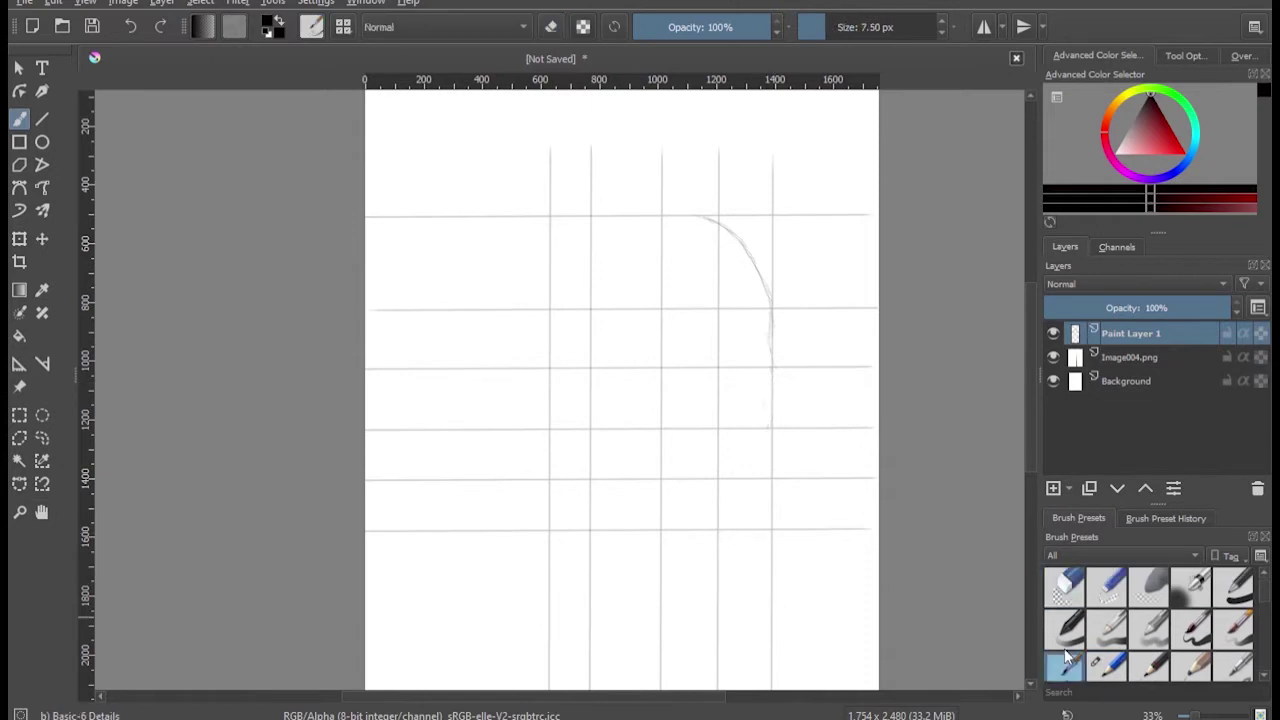
left_click_drag(771, 374, 742, 468)
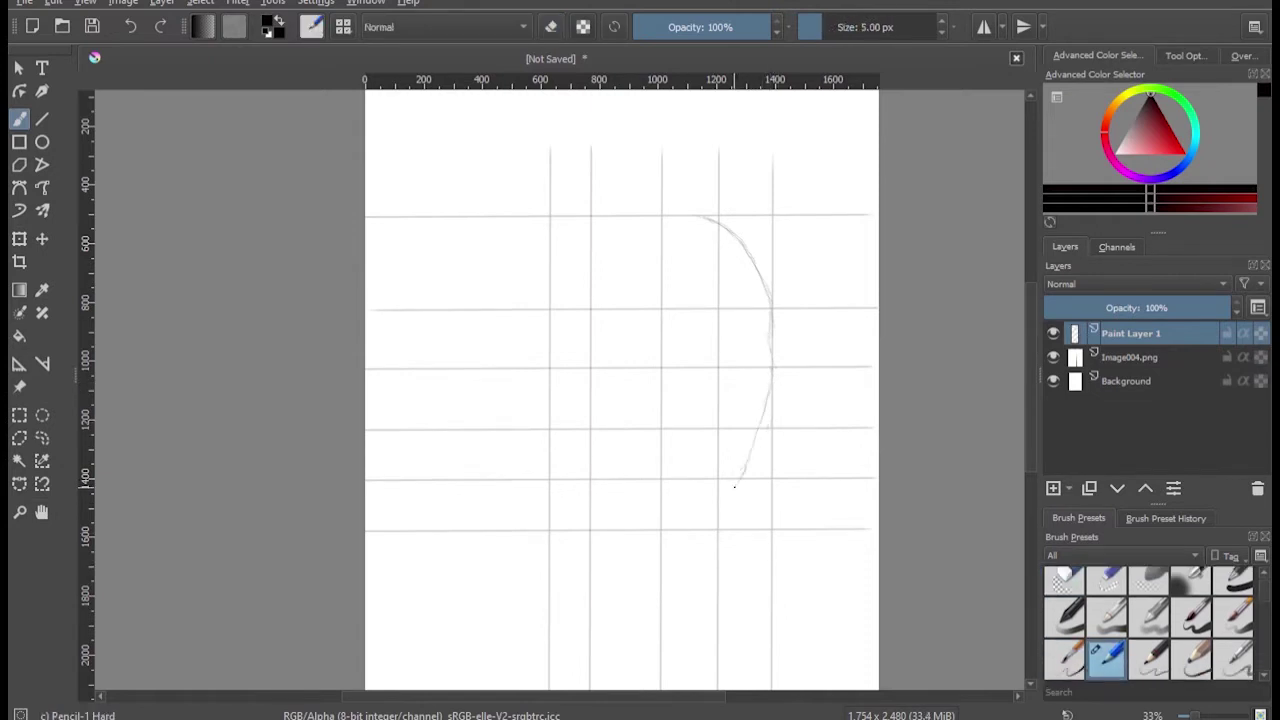
mouse_move(712, 508)
left_mouse_down()
mouse_move(694, 527)
mouse_move(655, 520)
left_mouse_up()
left_click_drag(587, 490, 673, 527)
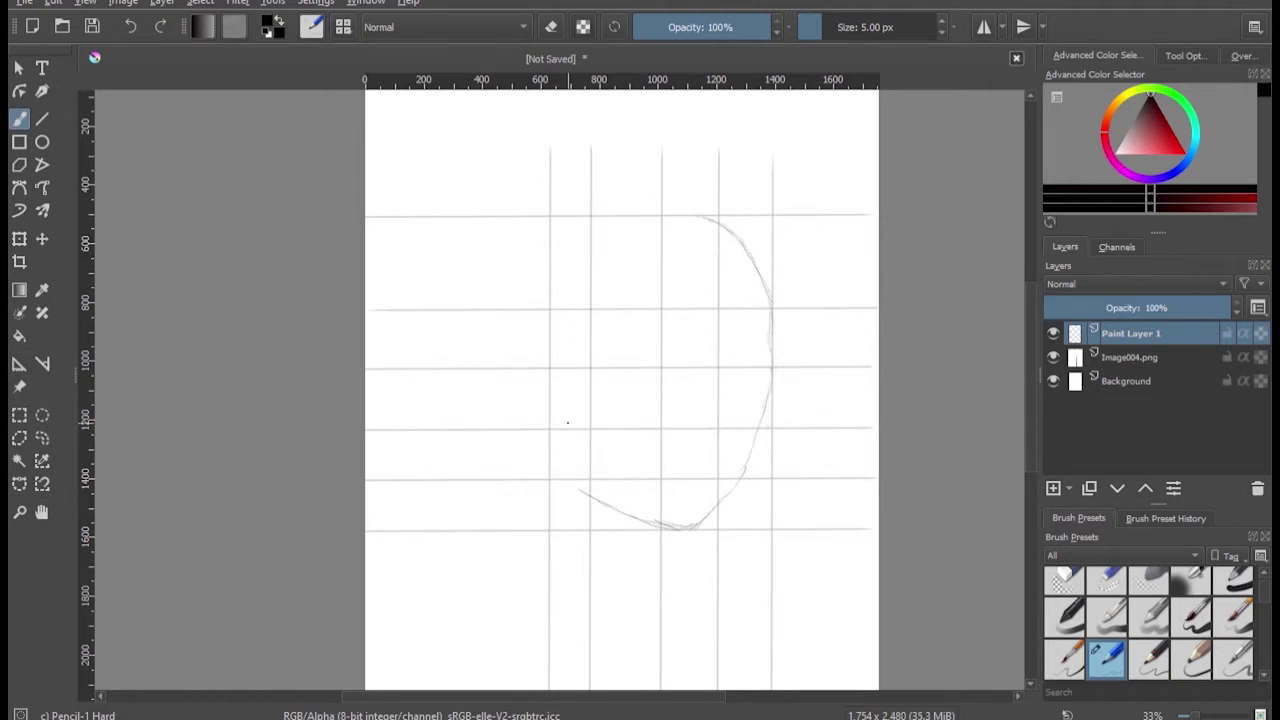
left_click_drag(558, 450, 587, 489)
left_click_drag(554, 415, 558, 462)
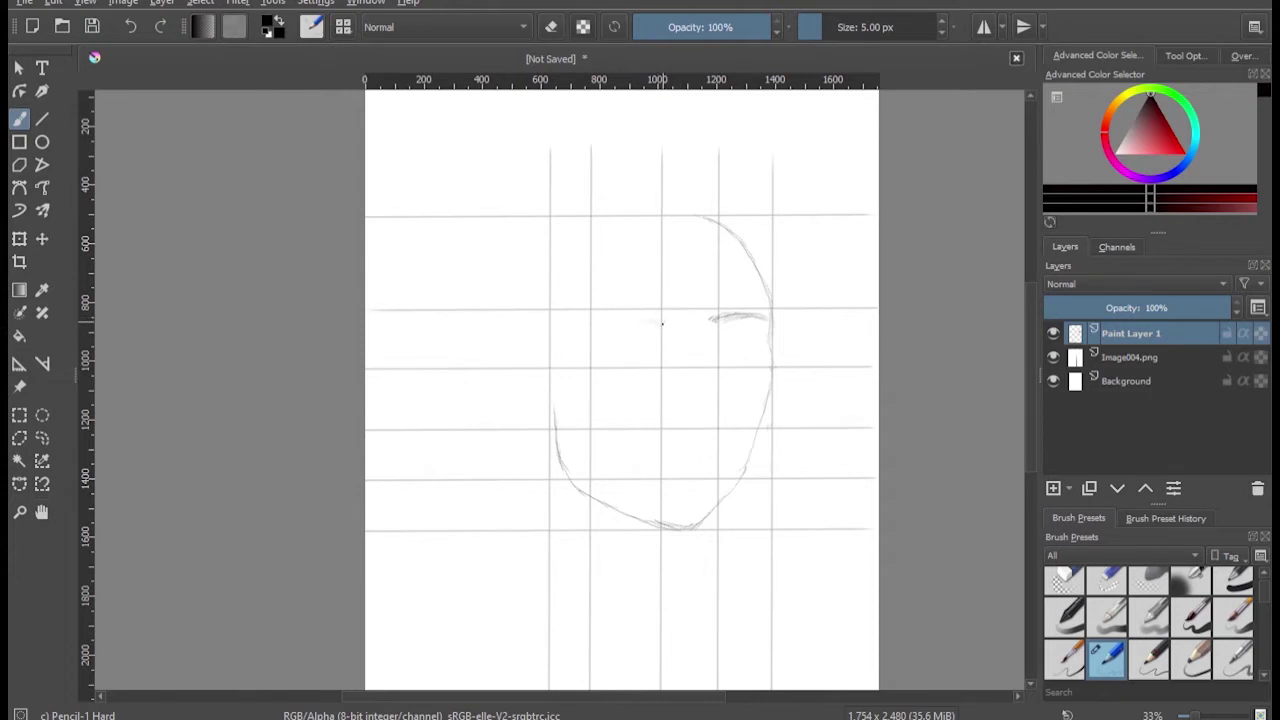
scroll(662, 323, "up", 3)
Step: Sketch and thicken both eyebrows, darkening the right face contour
mouse_move(757, 305)
left_mouse_down()
mouse_move(900, 312)
mouse_move(846, 290)
mouse_move(924, 312)
mouse_move(857, 305)
left_mouse_up()
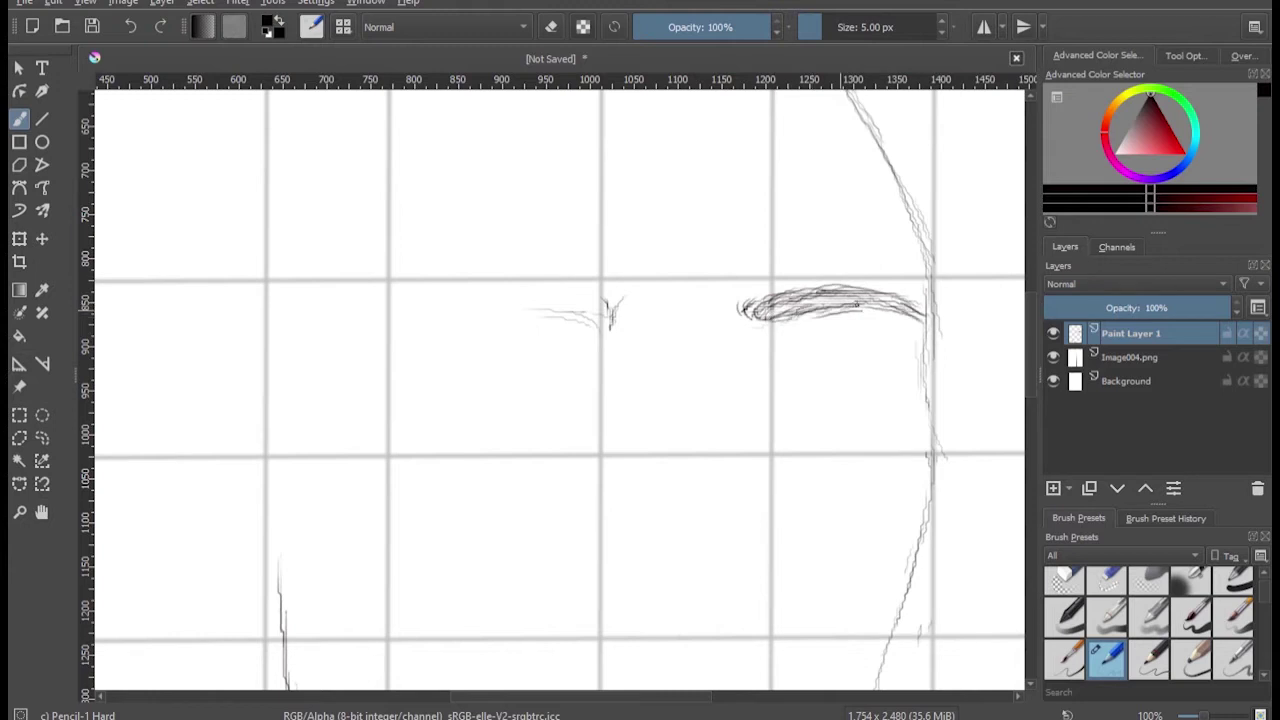
left_click_drag(913, 214, 928, 280)
left_click_drag(612, 300, 606, 326)
left_click_drag(600, 300, 478, 297)
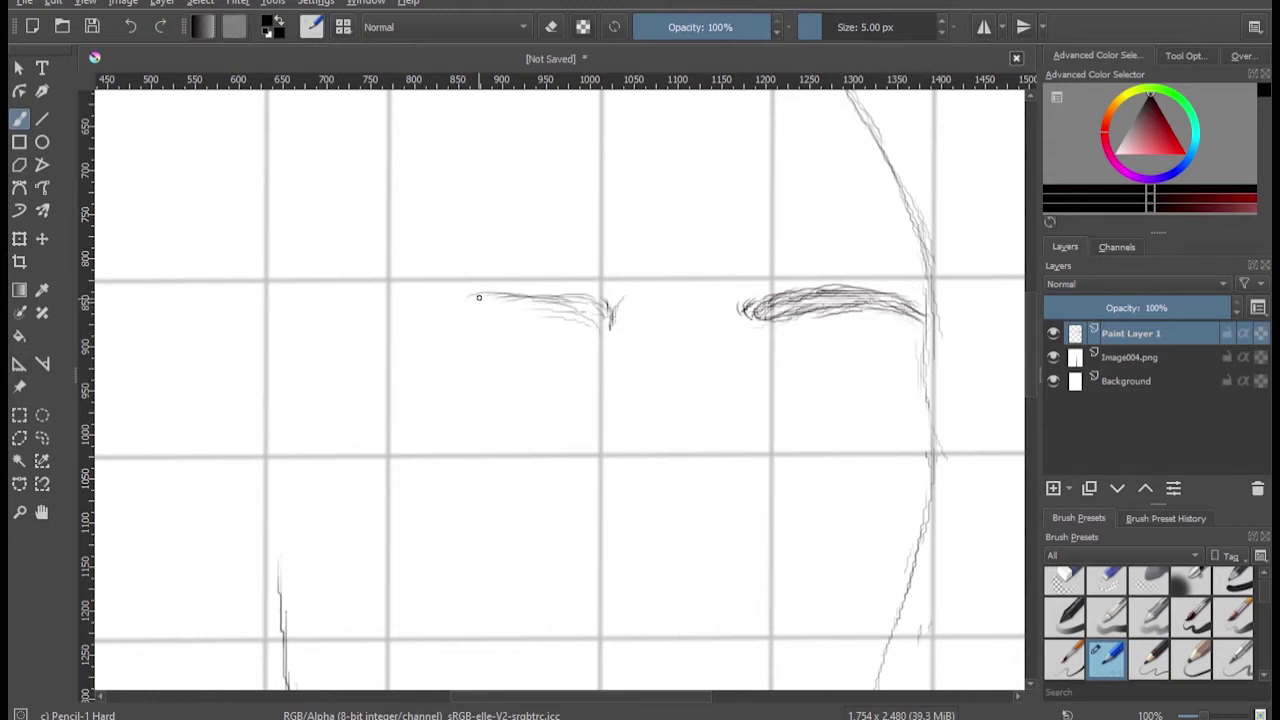
mouse_move(574, 305)
left_mouse_down()
mouse_move(464, 312)
mouse_move(480, 292)
mouse_move(444, 314)
mouse_move(445, 297)
mouse_move(488, 296)
mouse_move(366, 322)
left_mouse_up()
left_click_drag(440, 294, 425, 296)
left_click_drag(544, 290, 384, 312)
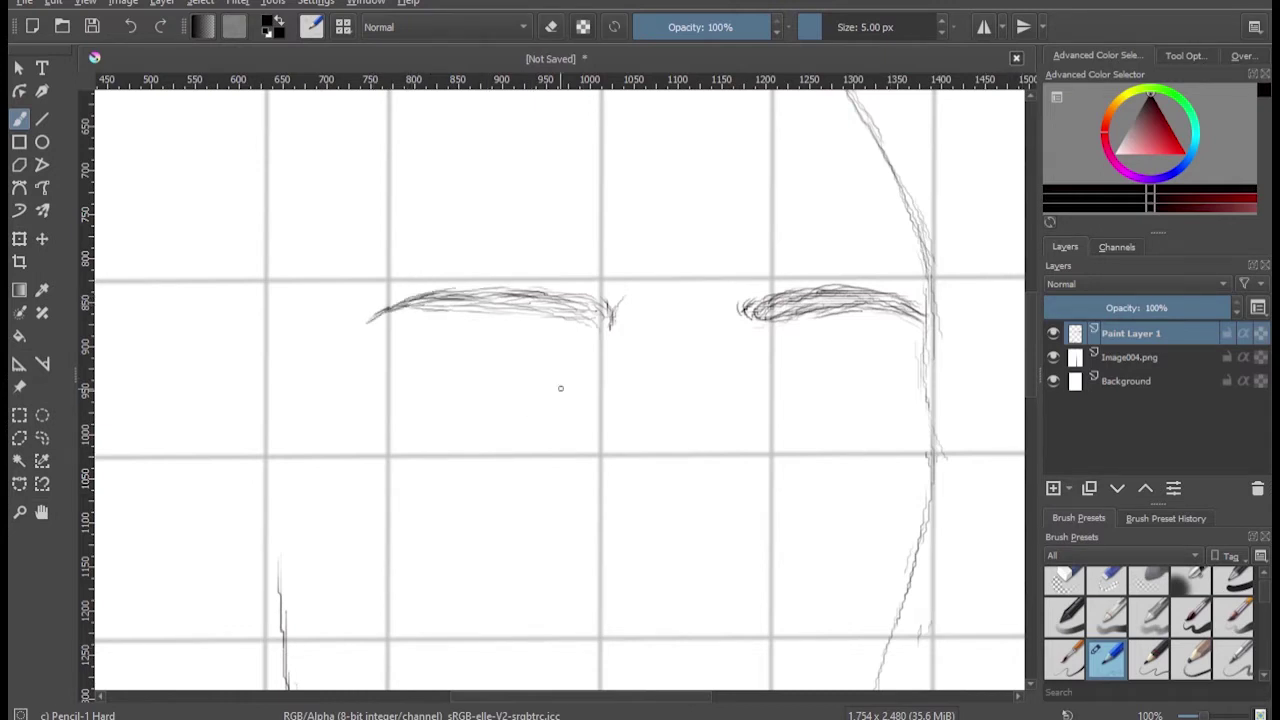
Step: Outline the left eye's upper and lower lids and darken its corner
mouse_move(557, 394)
left_mouse_down()
mouse_move(598, 418)
mouse_move(533, 387)
mouse_move(436, 411)
left_mouse_up()
left_click_drag(590, 414, 601, 431)
mouse_move(585, 435)
left_mouse_down()
mouse_move(538, 447)
mouse_move(446, 418)
mouse_move(534, 448)
mouse_move(551, 399)
mouse_move(545, 437)
left_mouse_up()
key("e")
key("e")
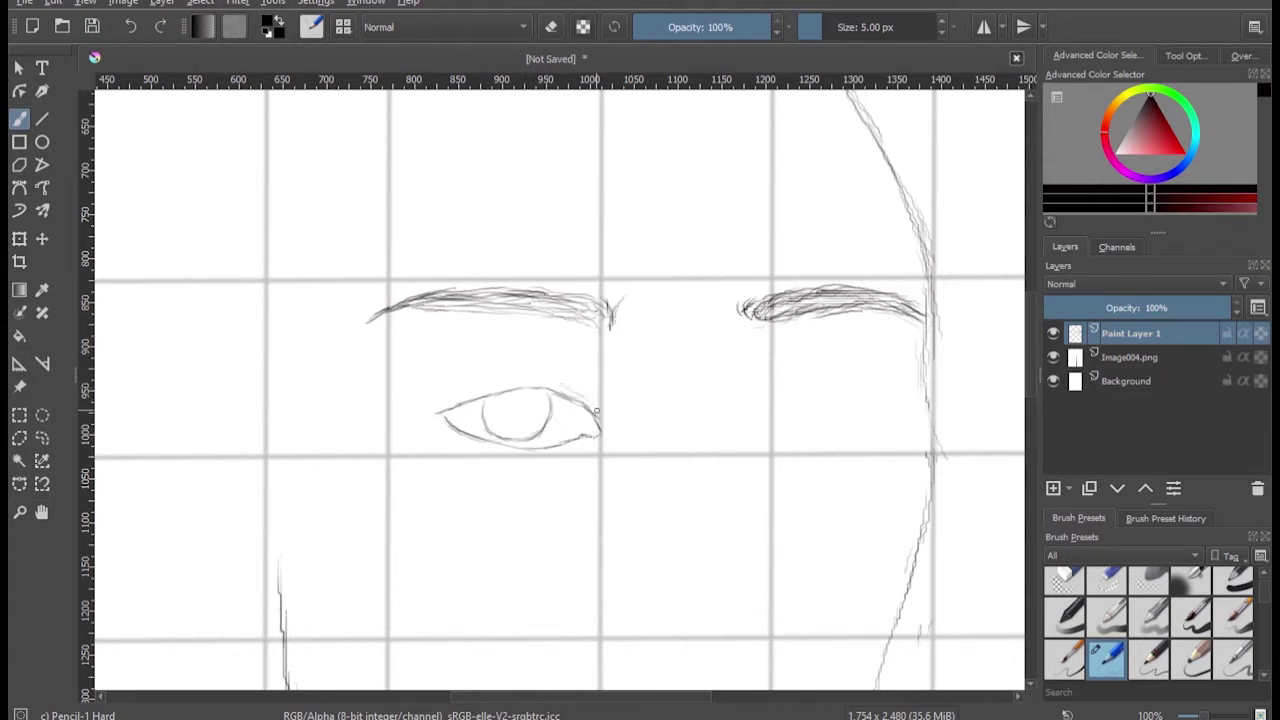
mouse_move(575, 406)
left_mouse_down()
mouse_move(596, 422)
mouse_move(512, 388)
mouse_move(442, 402)
left_mouse_up()
Step: Outline the right eye's lids and draw its iris
mouse_move(770, 409)
left_mouse_down()
mouse_move(816, 388)
mouse_move(866, 391)
mouse_move(781, 400)
left_mouse_up()
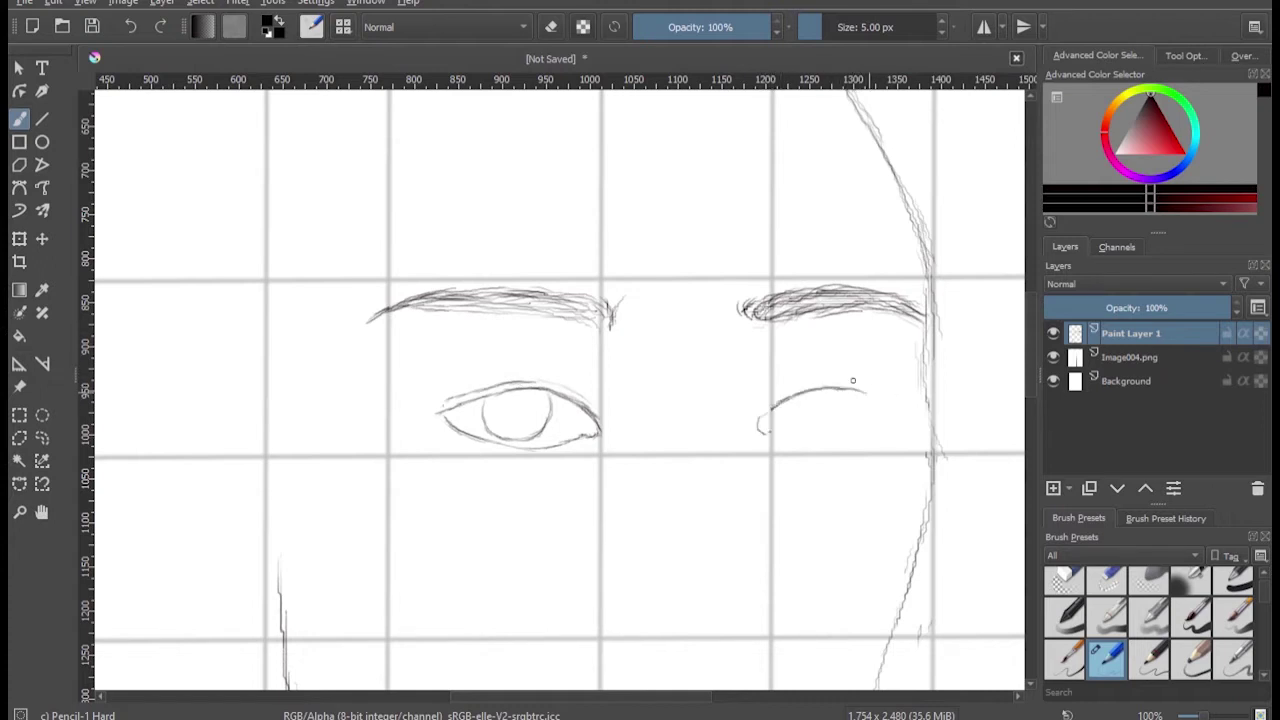
mouse_move(862, 390)
left_mouse_down()
mouse_move(895, 420)
mouse_move(858, 452)
mouse_move(804, 452)
mouse_move(840, 456)
mouse_move(892, 392)
mouse_move(904, 428)
left_mouse_up()
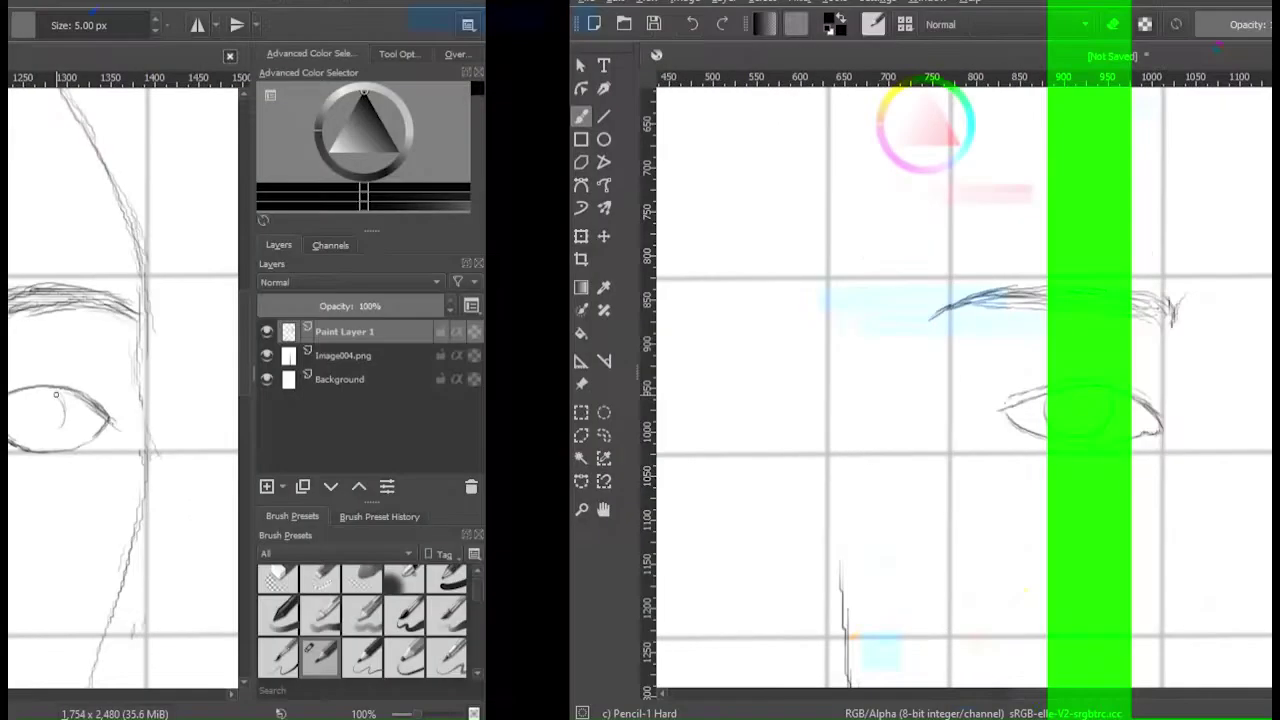
mouse_move(814, 450)
left_mouse_down()
mouse_move(856, 430)
mouse_move(830, 448)
left_mouse_up()
left_click_drag(842, 396, 852, 440)
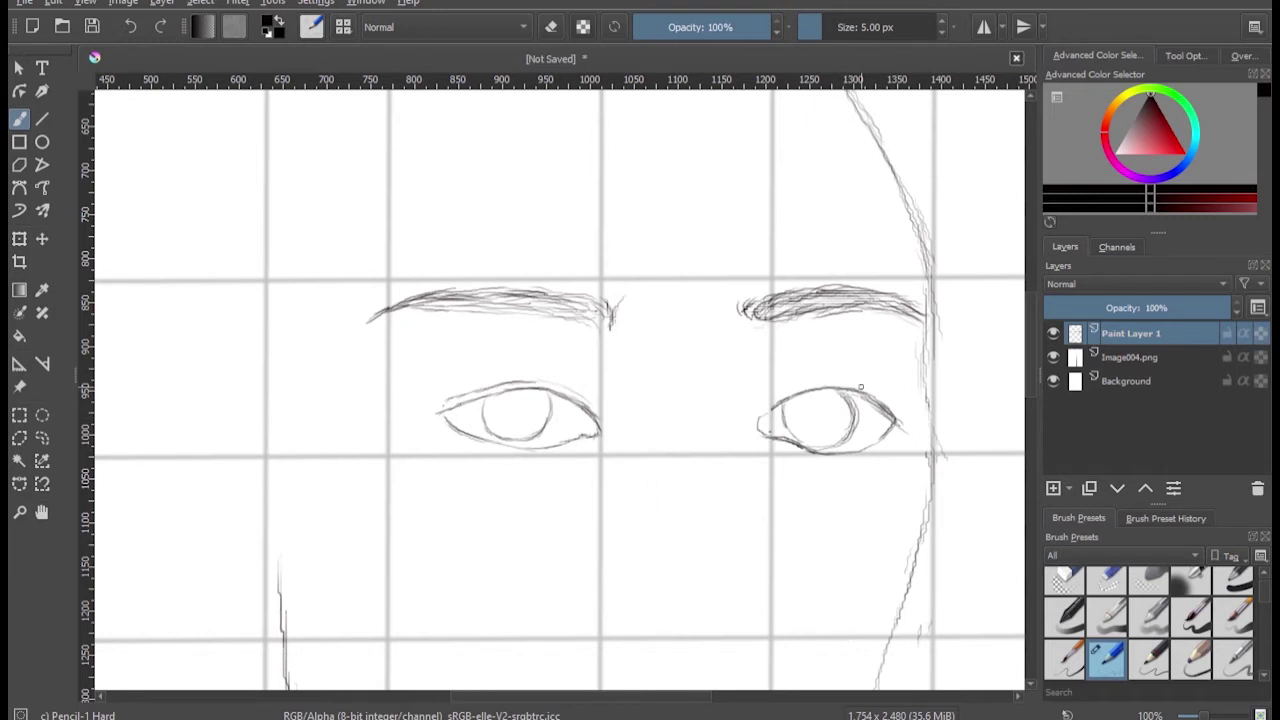
left_click_drag(842, 385, 887, 394)
Step: Sketch the nose sides, nostrils and the base of the nose
left_click_drag(615, 582, 627, 632)
mouse_move(747, 532)
left_mouse_down()
mouse_move(762, 578)
mouse_move(756, 633)
left_mouse_up()
mouse_move(761, 578)
left_mouse_down()
mouse_move(767, 602)
mouse_move(732, 628)
mouse_move(740, 616)
left_mouse_up()
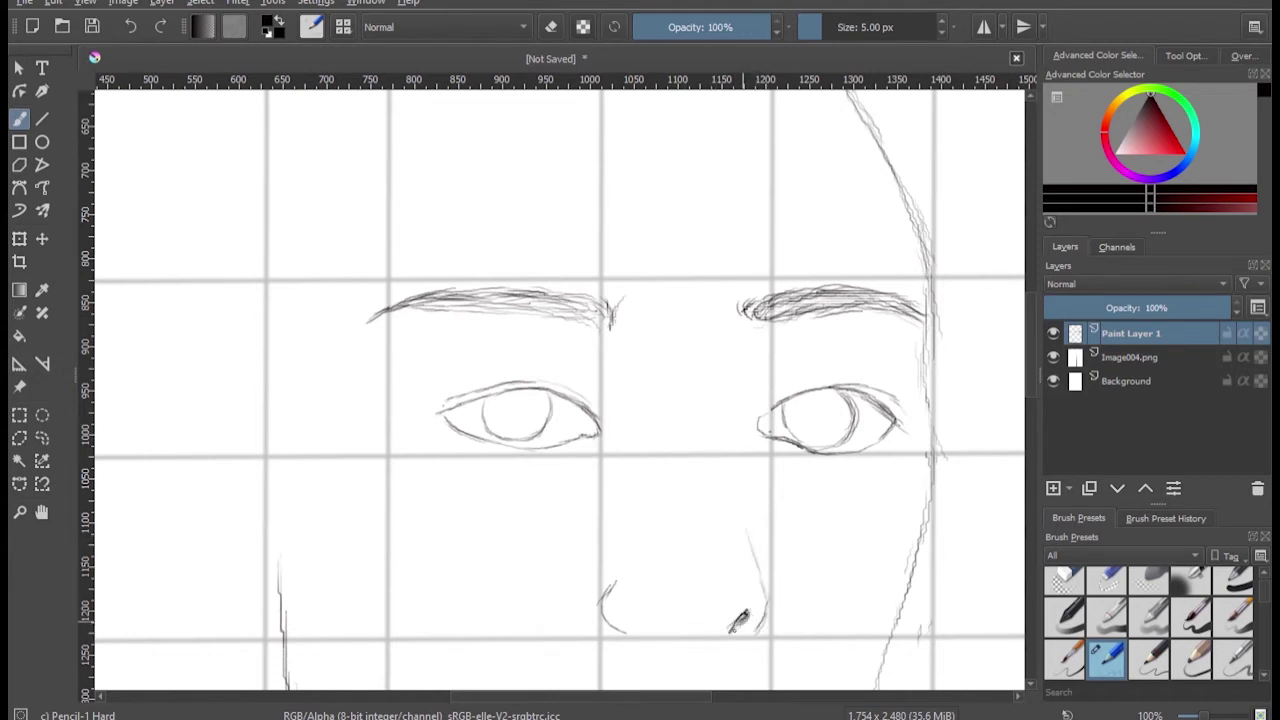
left_click_drag(648, 617, 686, 634)
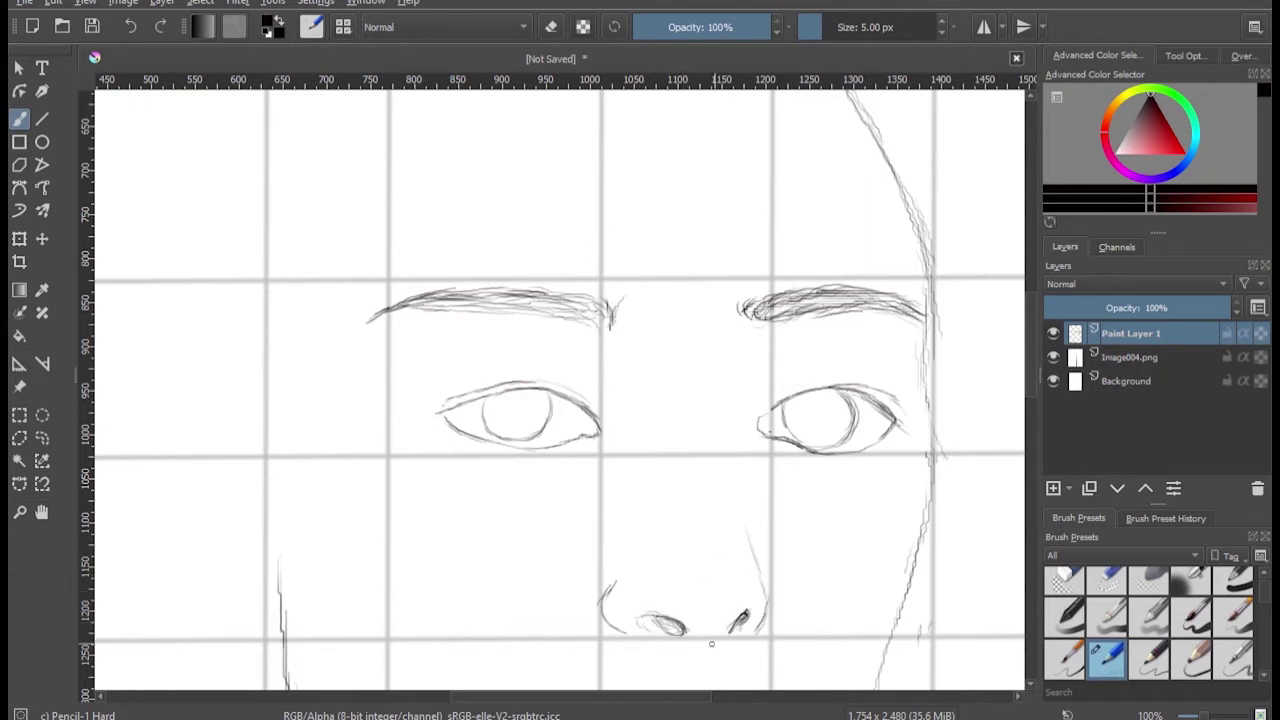
Step: Darken the right side of the nose and sketch the lips below it
scroll(754, 519, "down", 4)
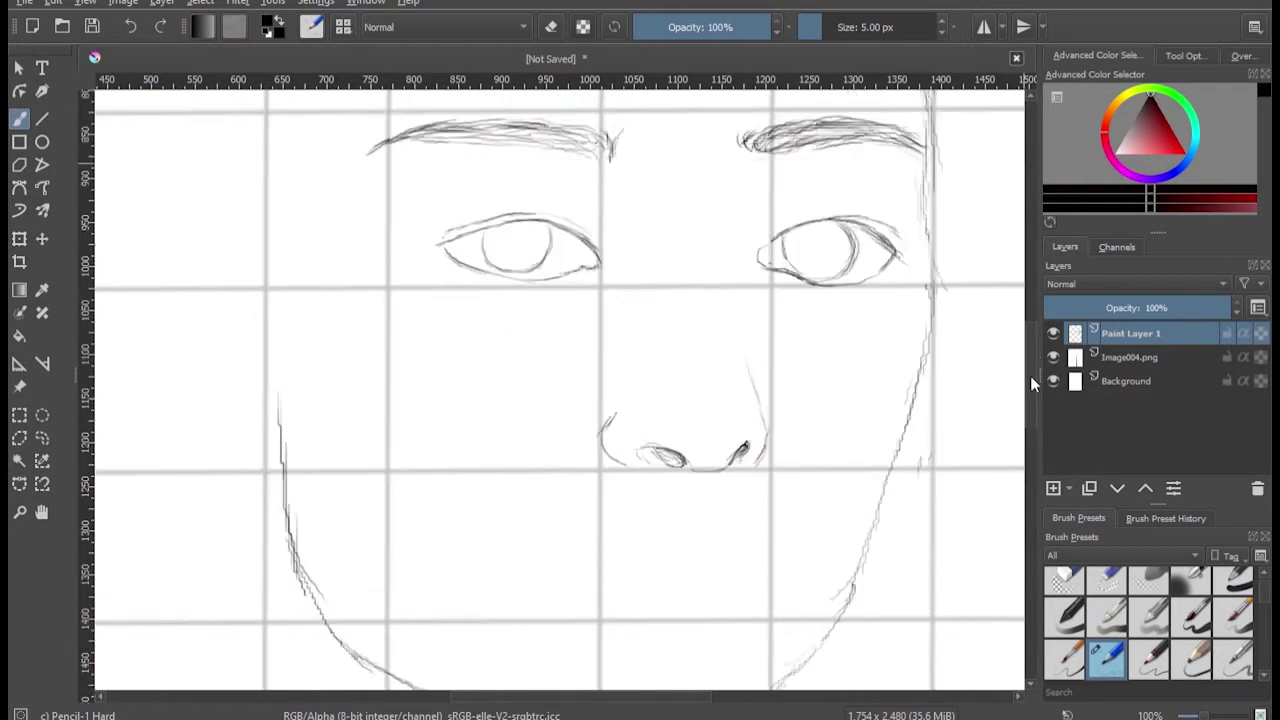
left_click_drag(755, 369, 766, 412)
left_click_drag(752, 360, 743, 345)
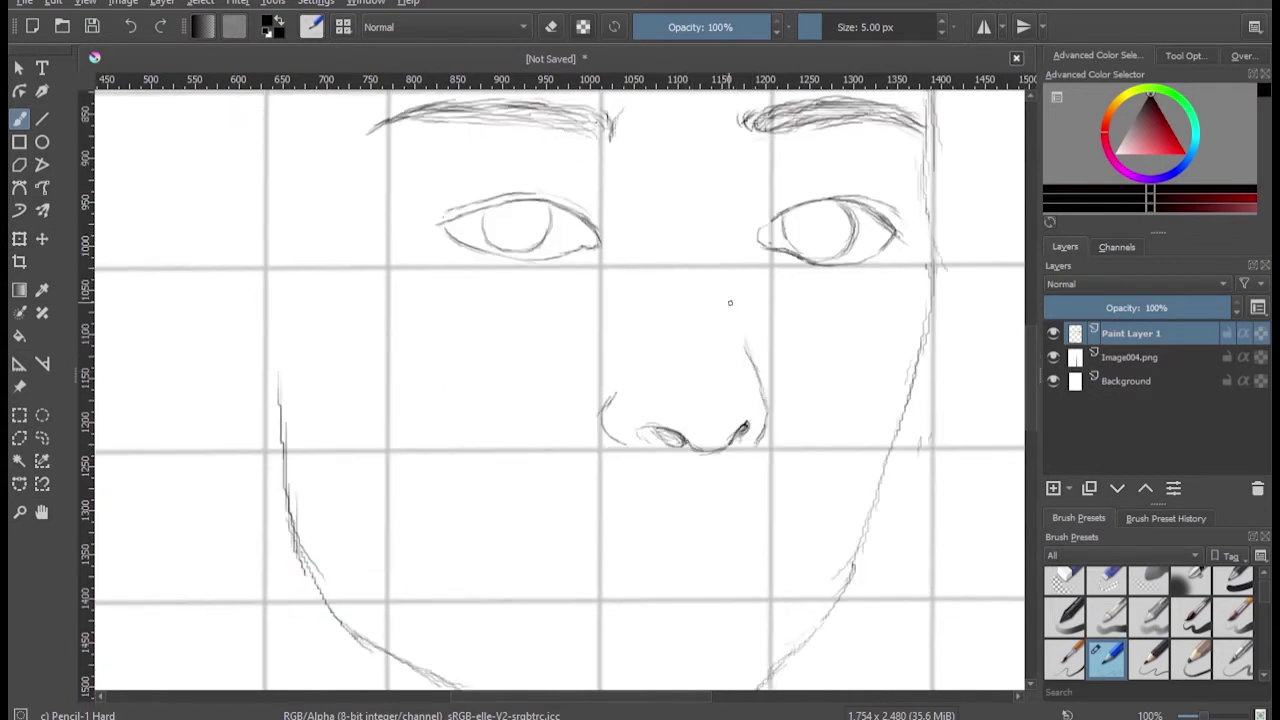
scroll(718, 352, "down", 4)
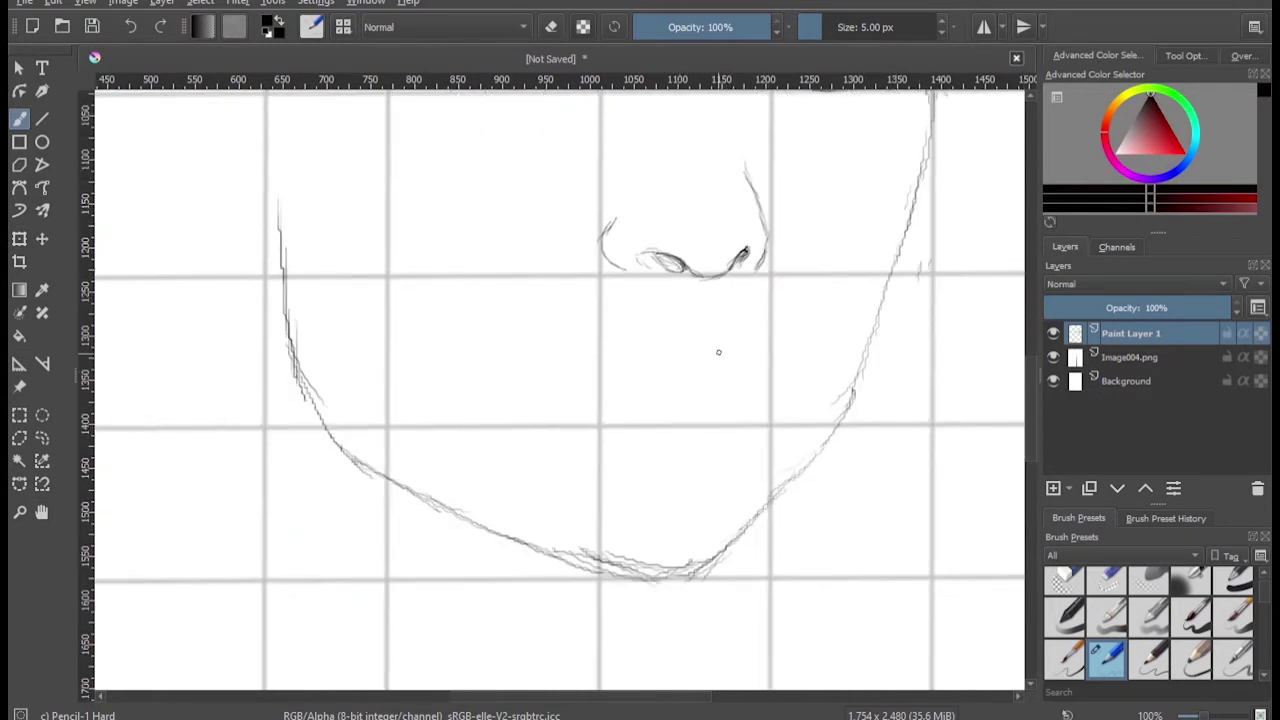
mouse_move(715, 357)
left_mouse_down()
mouse_move(697, 360)
mouse_move(780, 384)
left_mouse_up()
mouse_move(690, 356)
left_mouse_down()
mouse_move(628, 377)
mouse_move(672, 424)
left_mouse_up()
left_click_drag(763, 396, 670, 424)
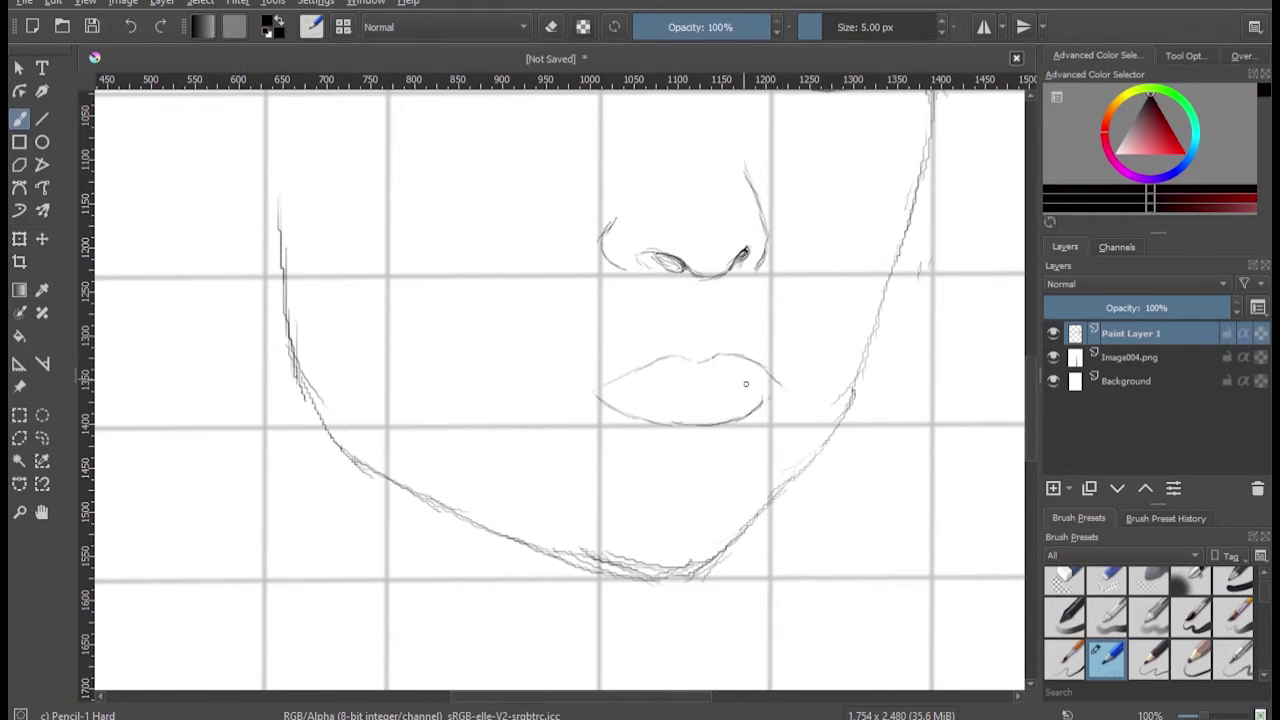
Step: Select the lips and move them up slightly with Transform (Ctrl+T)
left_click(19, 414)
left_click_drag(580, 329, 808, 443)
key("ctrl+t")
left_click_drag(631, 400, 632, 384)
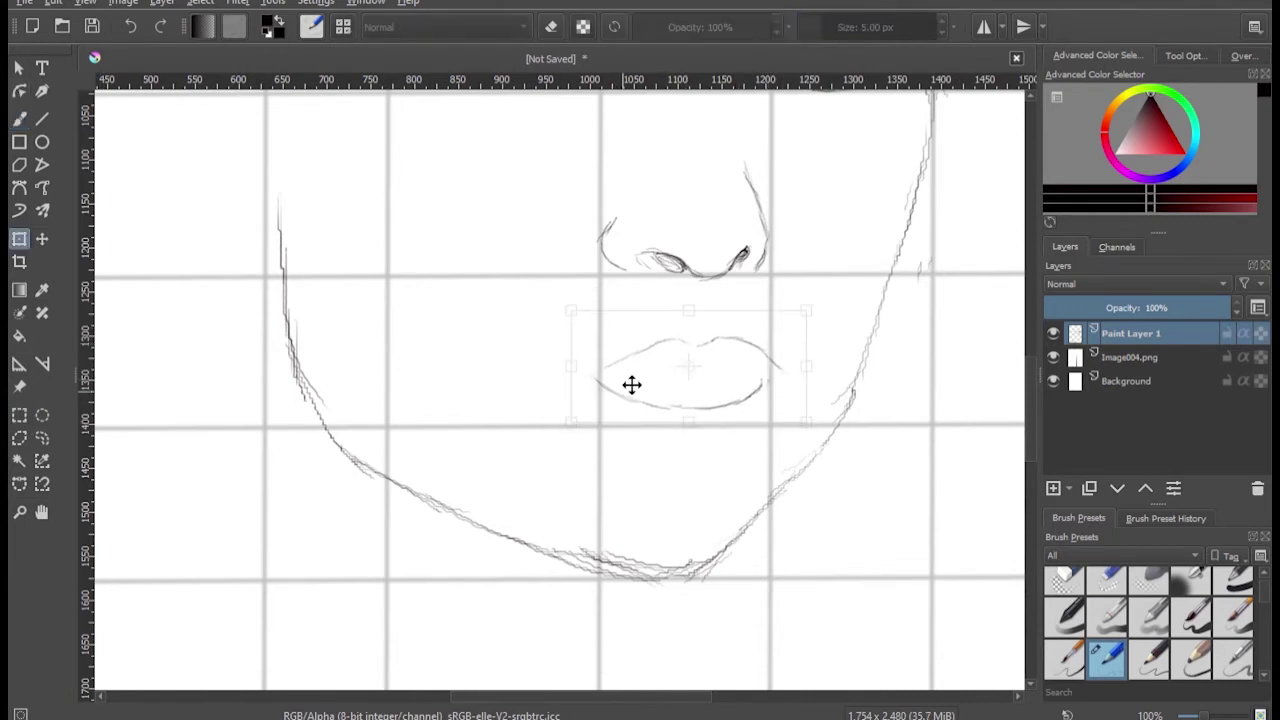
key("Return")
key("ctrl+shift+a")
Step: Erase the lower lip, extend the mouth line to both corners and redraw the lower lip
left_click(1063, 578)
left_click_drag(765, 392, 580, 371)
key("slash")
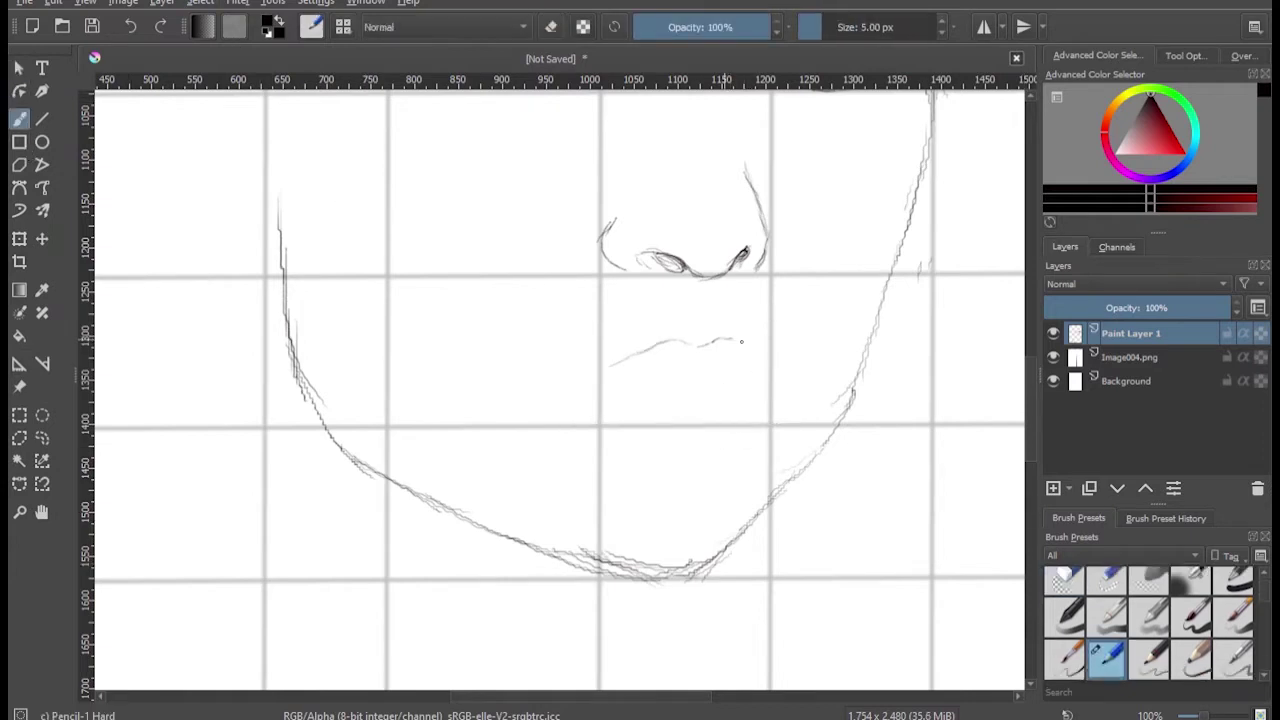
left_click_drag(750, 346, 785, 378)
mouse_move(615, 362)
left_mouse_down()
mouse_move(560, 387)
mouse_move(616, 424)
mouse_move(680, 428)
left_mouse_up()
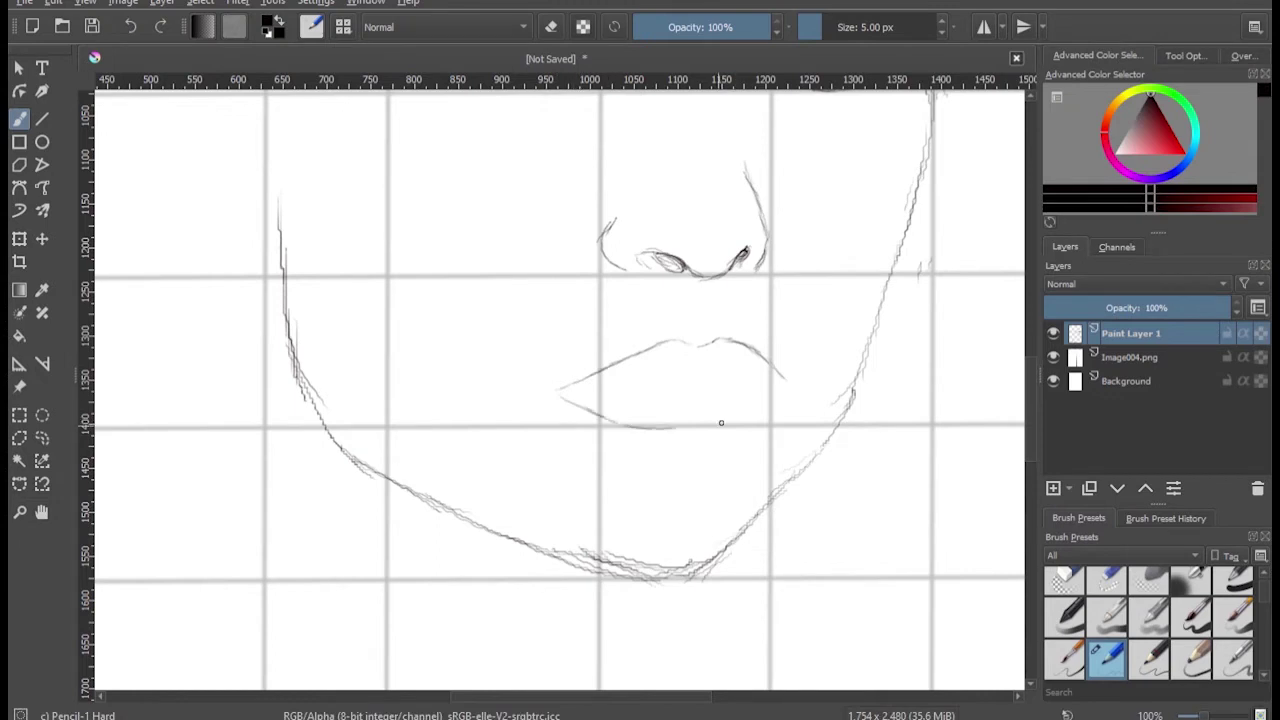
left_click_drag(746, 403, 672, 424)
Step: Sketch a hint of teeth and darken both corners of the mouth line
left_click_drag(657, 375, 574, 390)
mouse_move(724, 383)
left_mouse_down()
mouse_move(693, 386)
mouse_move(735, 377)
mouse_move(716, 372)
mouse_move(762, 398)
mouse_move(726, 418)
mouse_move(602, 413)
left_mouse_up()
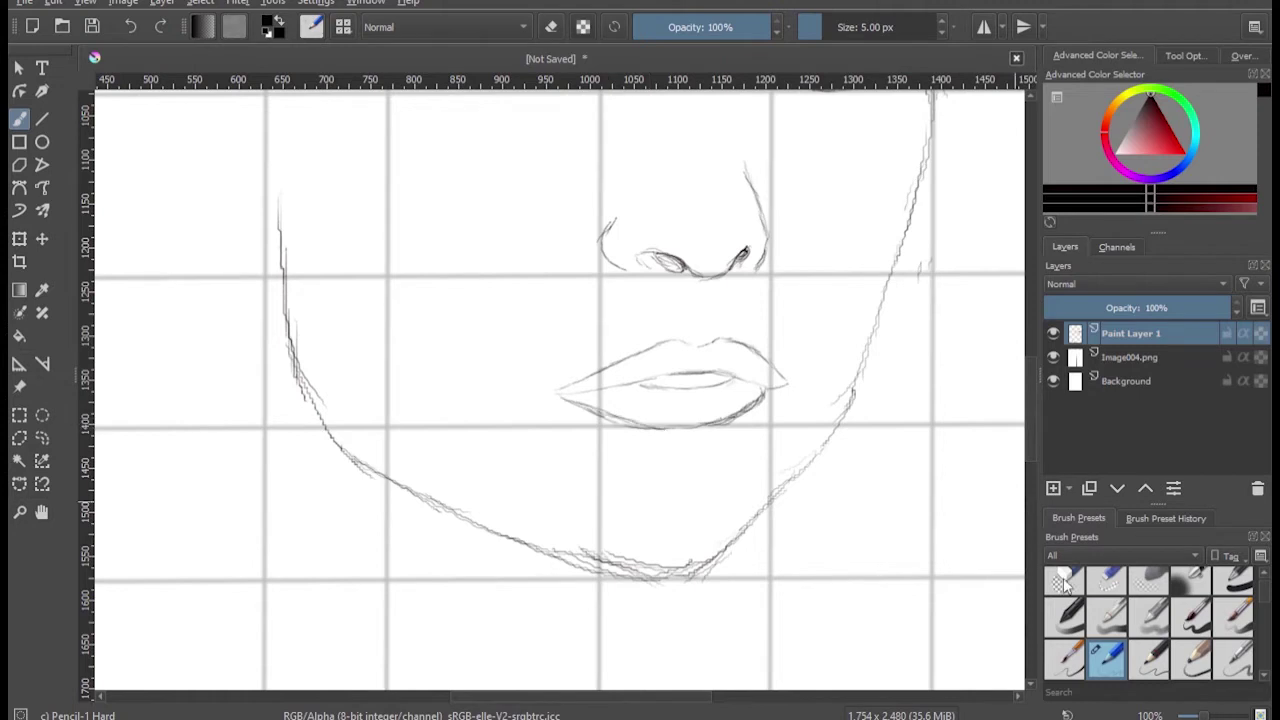
key("e")
key("e")
mouse_move(558, 394)
left_mouse_down()
mouse_move(582, 390)
mouse_move(571, 392)
left_mouse_up()
left_click_drag(716, 378, 757, 386)
key("2")
scroll(650, 270, "up", 5)
Step: Darken the left eye's outline and lids and hatch the eyebrow denser
mouse_move(650, 266)
left_mouse_down()
mouse_move(736, 326)
mouse_move(700, 338)
left_mouse_up()
mouse_move(650, 352)
left_mouse_down()
mouse_move(570, 345)
mouse_move(515, 305)
mouse_move(641, 276)
left_mouse_up()
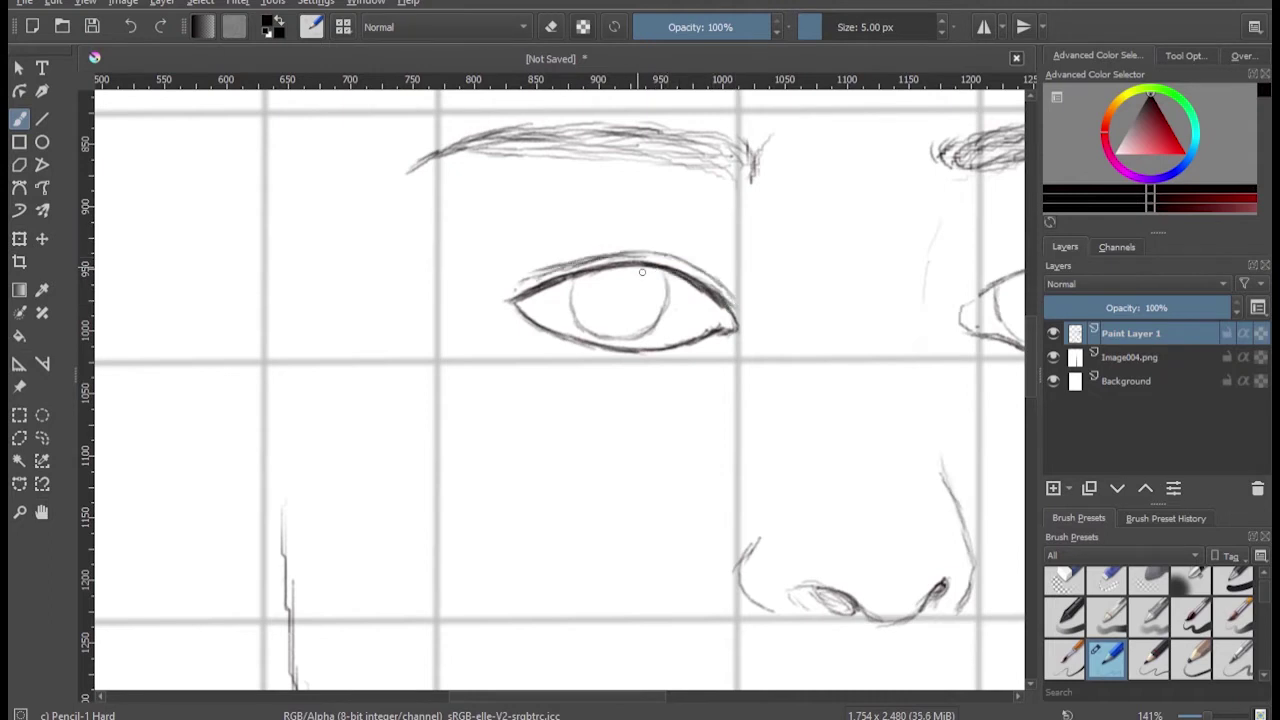
left_click_drag(520, 125, 630, 146)
left_click_drag(562, 116, 722, 148)
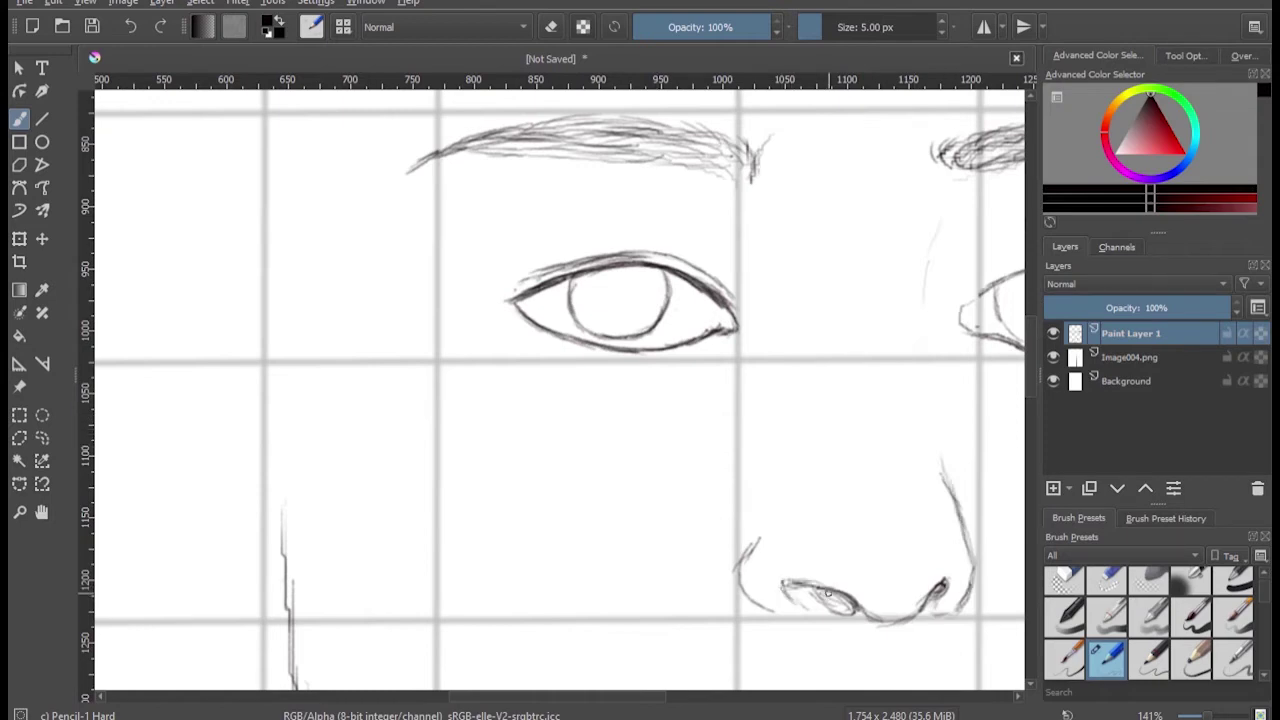
scroll(781, 493, "down", 3)
scroll(704, 418, "up", 4)
mouse_move(644, 352)
left_mouse_down()
mouse_move(578, 369)
mouse_move(536, 330)
left_mouse_up()
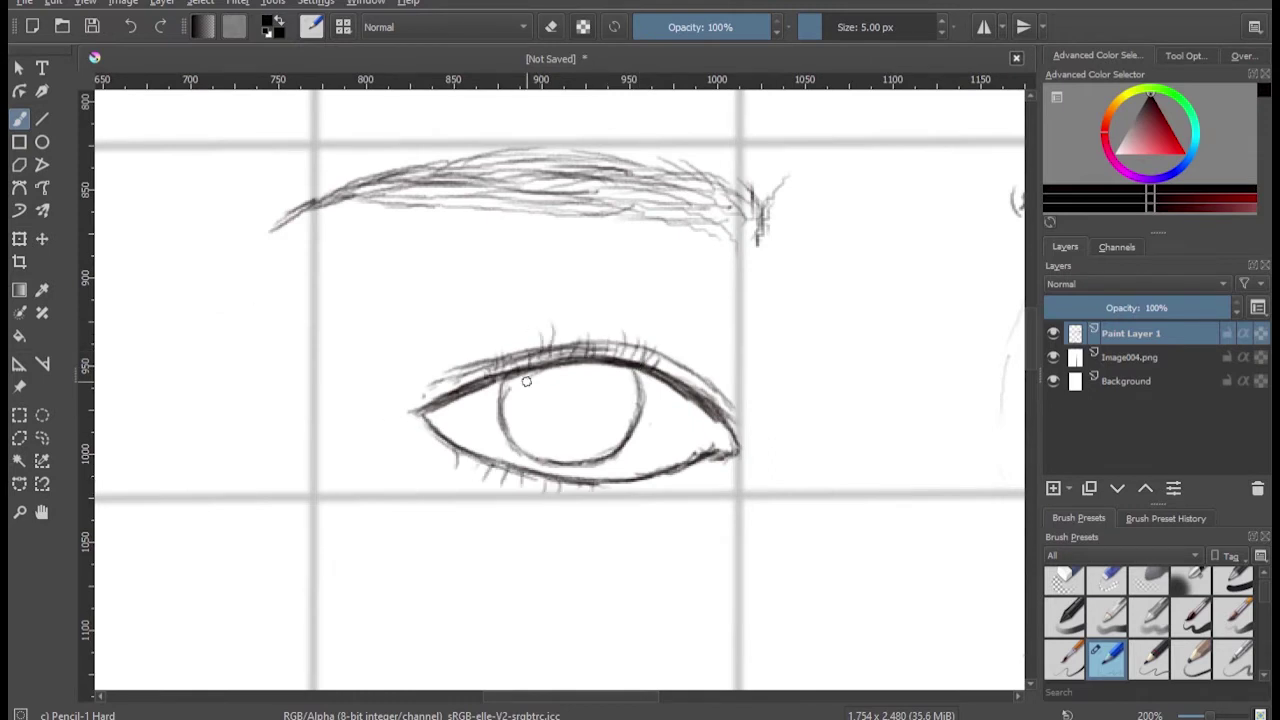
Step: Retrace the left iris, fill in a dark pupil and lightly shade the iris
left_click_drag(504, 382, 572, 462)
left_click_drag(630, 395, 572, 457)
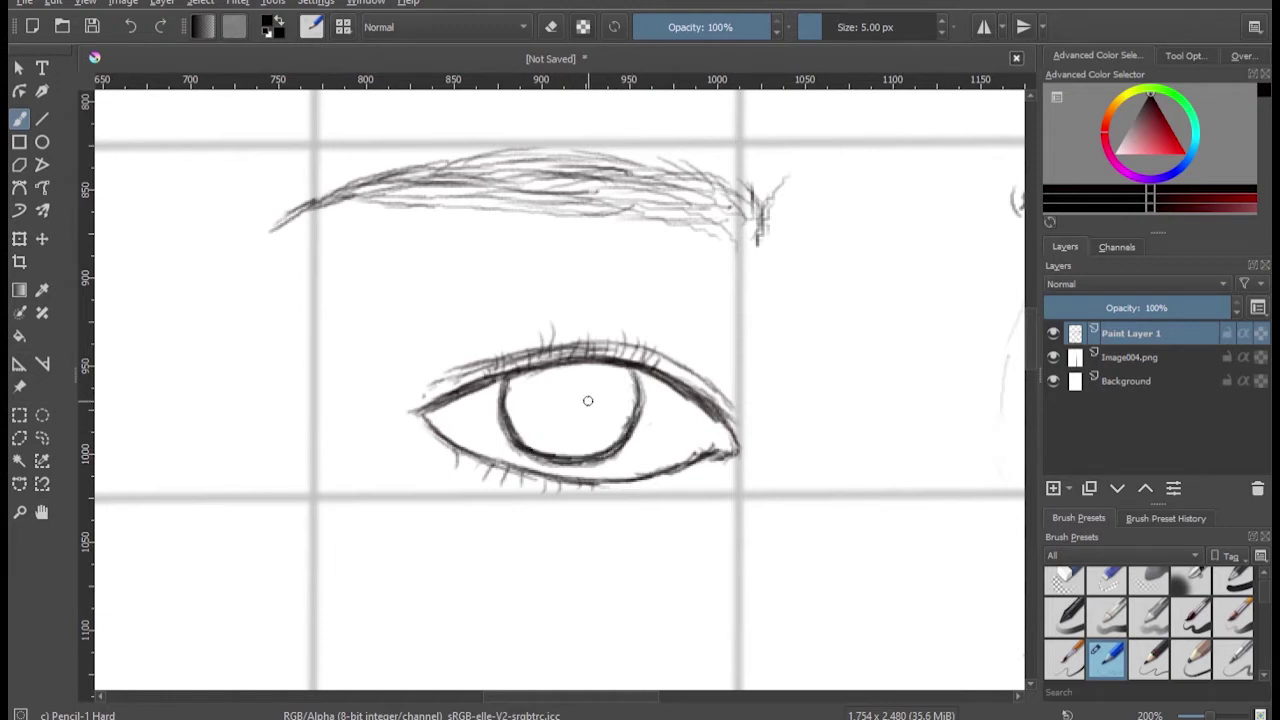
left_click_drag(578, 382, 564, 402)
mouse_move(618, 418)
left_mouse_down()
mouse_move(600, 372)
mouse_move(572, 366)
mouse_move(529, 434)
mouse_move(554, 454)
left_mouse_up()
Step: Shade the left iris grey with the Airbrush Soft brush
right_click(534, 374)
left_click(588, 311)
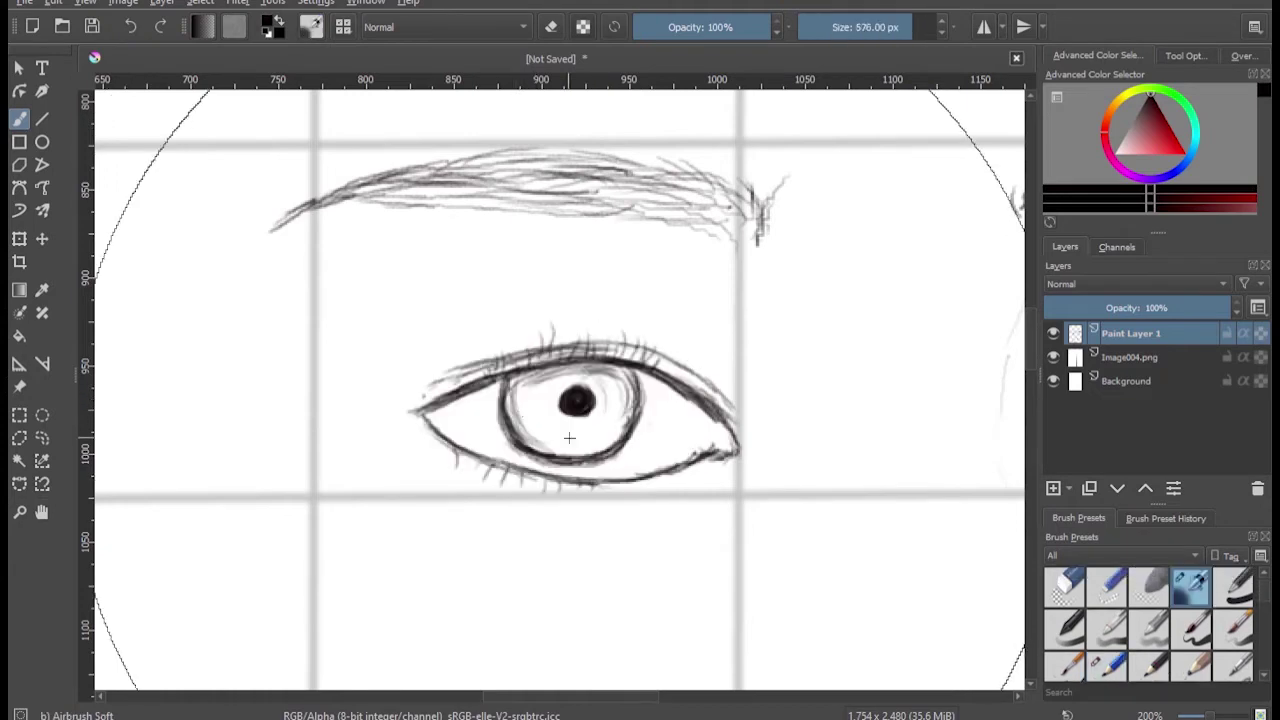
mouse_move(530, 430)
left_mouse_down()
mouse_move(517, 385)
mouse_move(610, 430)
mouse_move(560, 420)
mouse_move(530, 385)
mouse_move(600, 450)
mouse_move(625, 380)
mouse_move(518, 399)
mouse_move(615, 425)
mouse_move(515, 385)
mouse_move(600, 365)
mouse_move(512, 346)
left_mouse_up()
scroll(299, 264, "down", 1)
scroll(1052, 597, "down", 2)
scroll(1052, 597, "up", 2)
scroll(1052, 597, "down", 2)
Step: Blend the iris shading smooth with a smaller Blender Blur brush
left_click(1064, 605)
scroll(474, 370, "up", 3)
mouse_move(480, 330)
left_mouse_down()
mouse_move(420, 390)
mouse_move(600, 420)
mouse_move(535, 305)
mouse_move(557, 286)
mouse_move(620, 400)
mouse_move(586, 294)
mouse_move(575, 365)
mouse_move(515, 395)
mouse_move(589, 318)
left_mouse_up()
key("bracketleft")
key("bracketleft")
scroll(1148, 620, "down", 2)
left_click(1106, 655)
scroll(1148, 620, "up", 1)
scroll(1148, 620, "up", 1)
left_click(1064, 652)
left_click_drag(594, 336, 520, 400)
scroll(1148, 620, "up", 2)
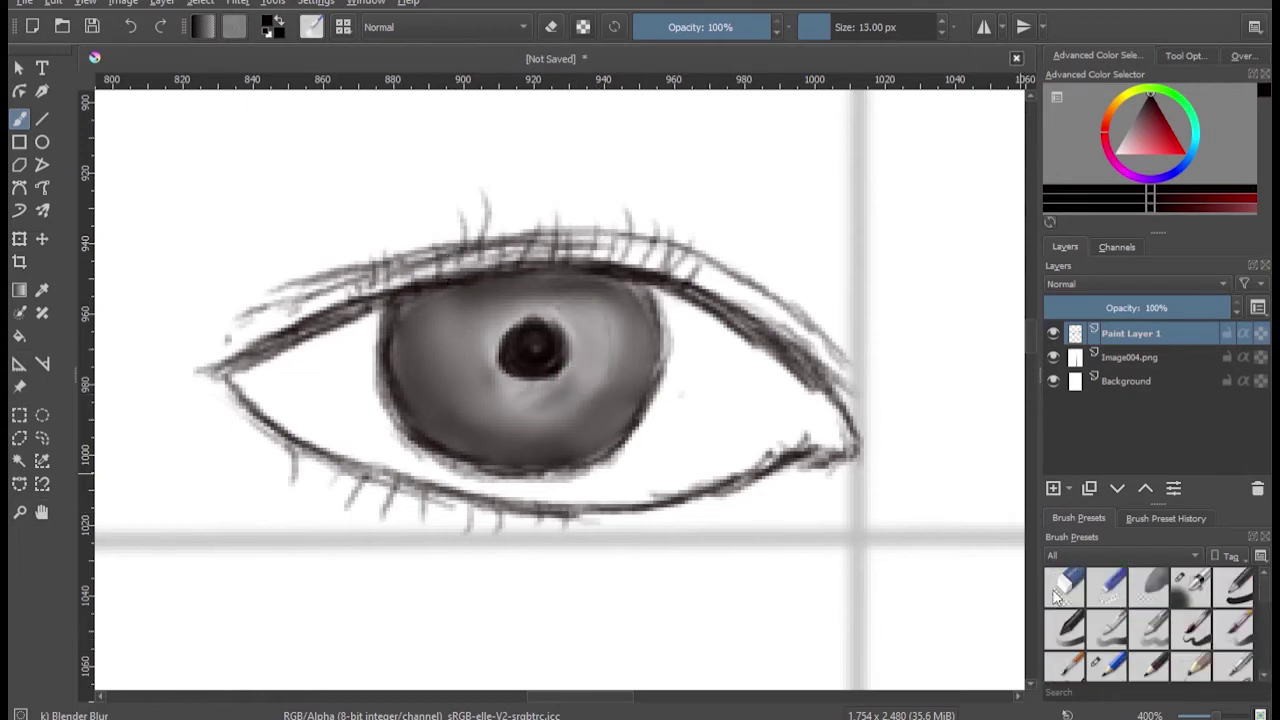
Step: Lift a small white highlight from the iris with Eraser Soft, then zoom out
left_click(1148, 584)
mouse_move(560, 330)
left_mouse_down()
mouse_move(575, 290)
mouse_move(540, 300)
left_mouse_up()
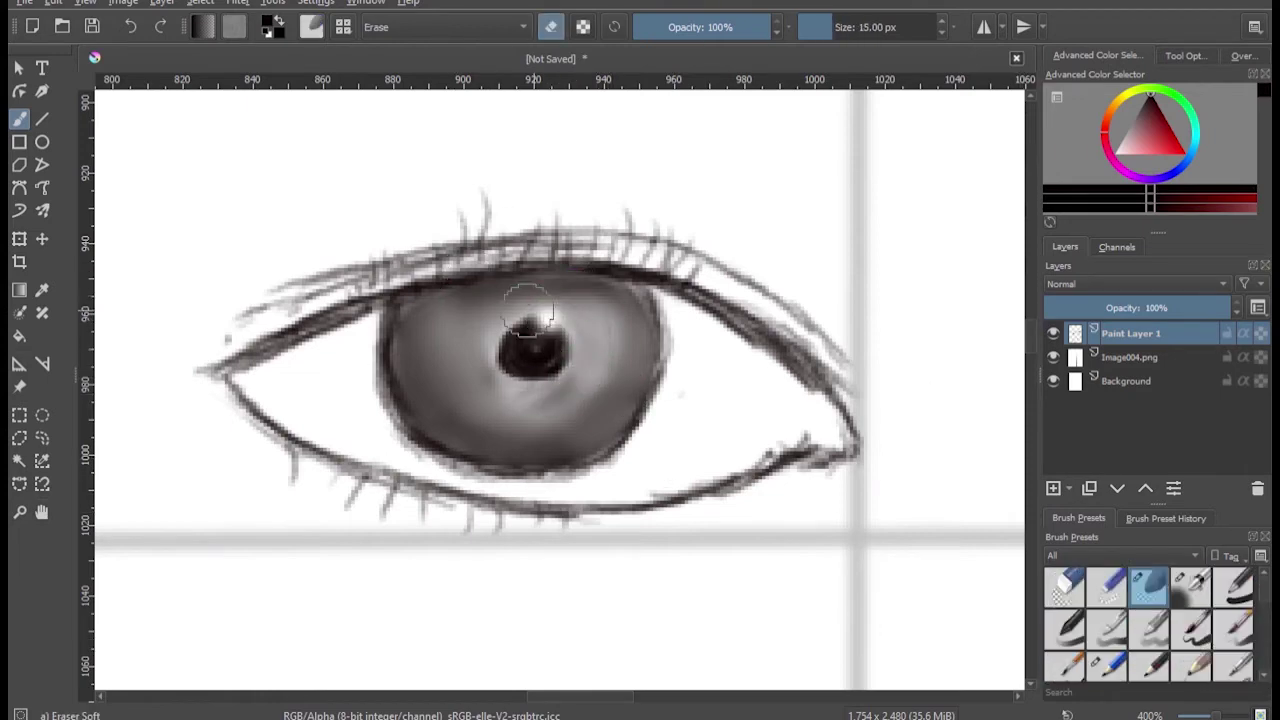
key("minus")
key("minus")
key("minus")
left_click(1112, 664)
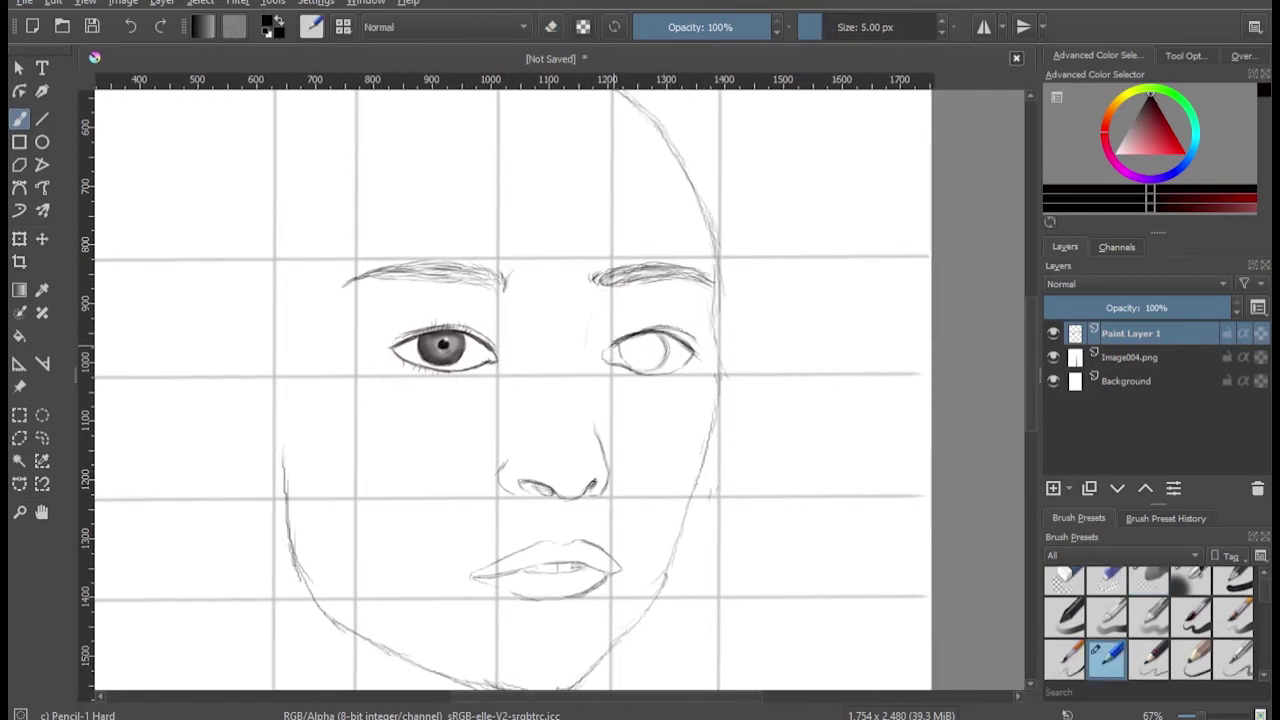
scroll(725, 340, "up", 4)
Step: Draw the right eye's lower lid, outer-corner strokes, lashes and iris outline with Pencil-1 Hard
mouse_move(365, 395)
left_mouse_down()
mouse_move(555, 440)
mouse_move(690, 370)
mouse_move(490, 435)
left_mouse_up()
left_click_drag(706, 338, 750, 366)
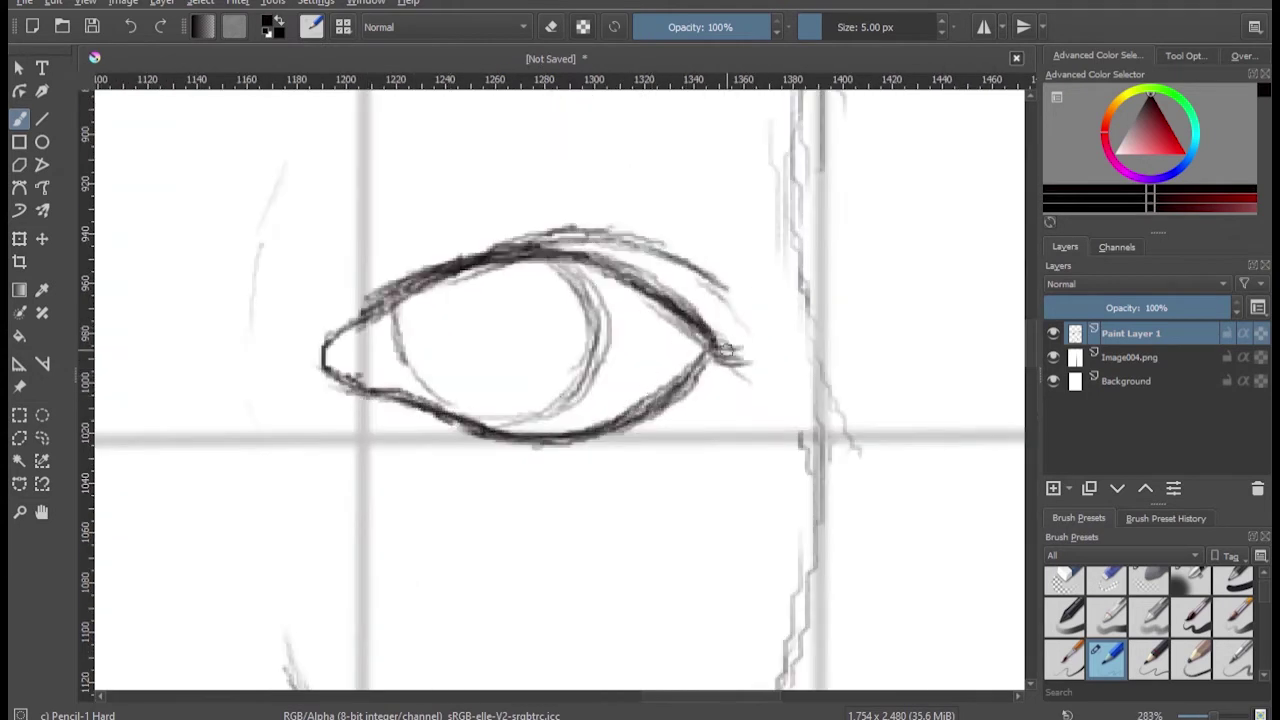
mouse_move(445, 262)
left_mouse_down()
mouse_move(490, 228)
mouse_move(605, 230)
mouse_move(600, 350)
mouse_move(520, 415)
left_mouse_up()
left_click_drag(395, 308, 545, 418)
left_click_drag(555, 262, 598, 325)
Step: Airbrush the iris grey and smooth the shading with the blending brush
left_click(1190, 585)
mouse_move(545, 268)
left_mouse_down()
mouse_move(550, 372)
mouse_move(466, 380)
mouse_move(534, 371)
mouse_move(503, 363)
mouse_move(470, 280)
mouse_move(430, 340)
mouse_move(529, 294)
mouse_move(490, 330)
mouse_move(500, 325)
left_mouse_up()
key("e")
scroll(1150, 620, "down", 2)
scroll(1150, 620, "down", 3)
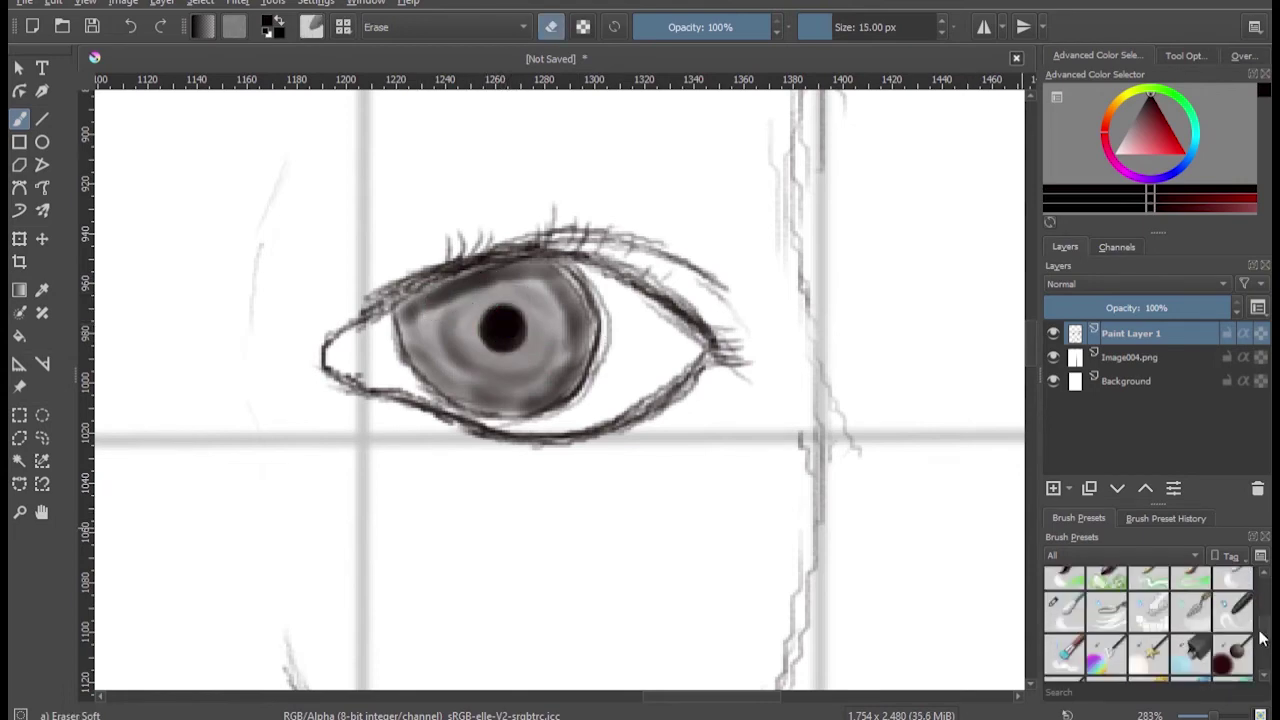
left_click(1064, 610)
mouse_move(565, 385)
left_mouse_down()
mouse_move(450, 330)
mouse_move(520, 310)
mouse_move(430, 400)
mouse_move(585, 380)
left_mouse_up()
Step: Darken the iris, erase a white pupil highlight, and darken the lower lid and iris rim
scroll(1150, 620, "up", 5)
left_click(1190, 587)
mouse_move(420, 310)
left_mouse_down()
mouse_move(430, 350)
mouse_move(580, 380)
mouse_move(400, 340)
mouse_move(543, 283)
mouse_move(510, 320)
left_mouse_up()
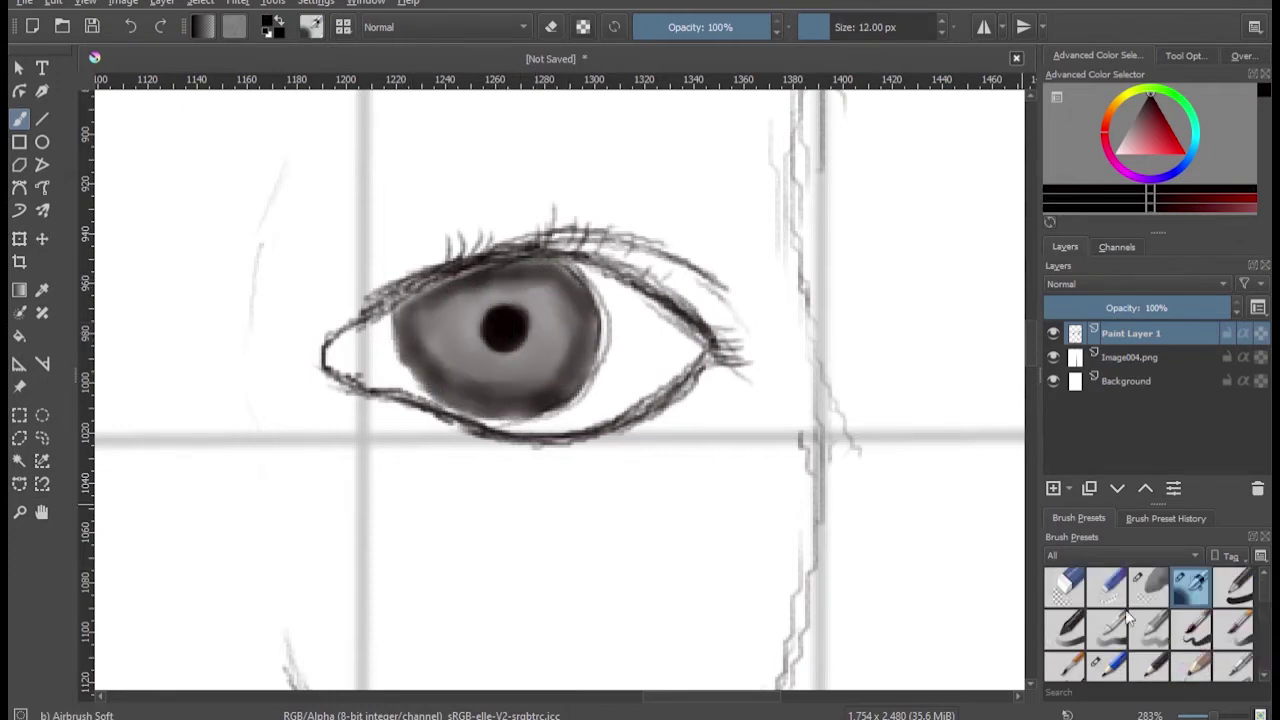
key("e")
left_click(505, 310)
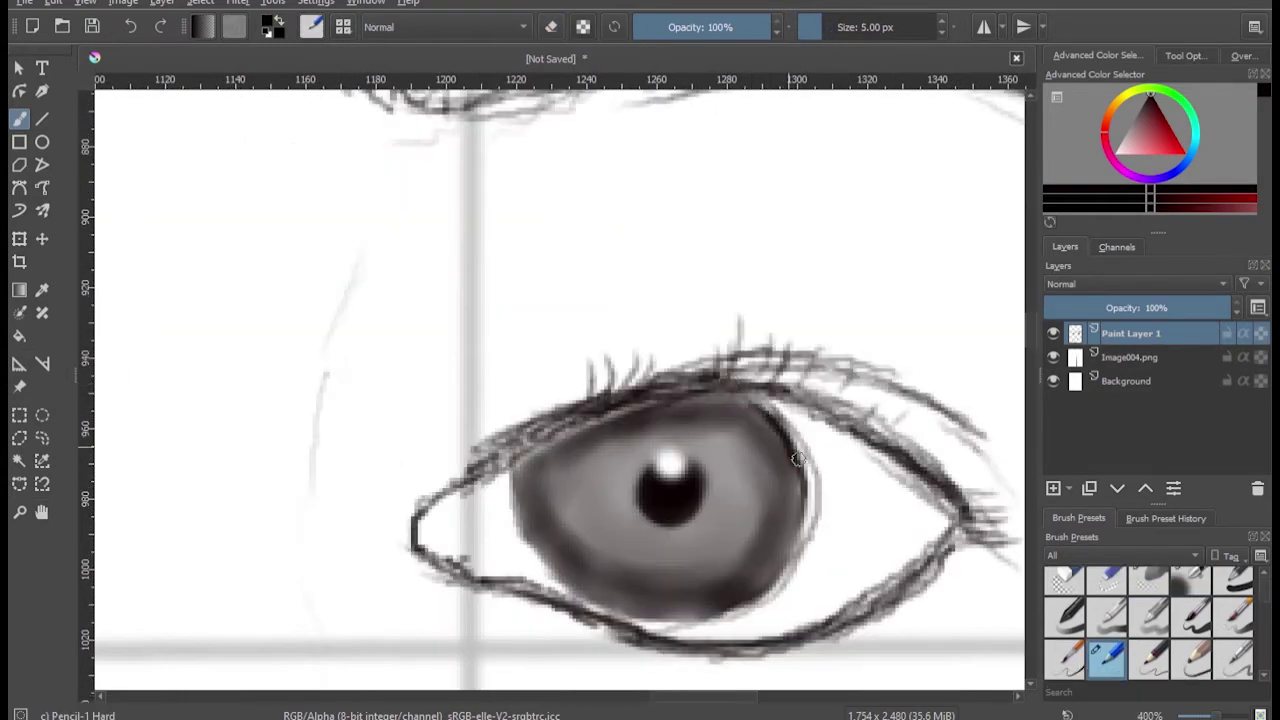
mouse_move(532, 560)
left_mouse_down()
mouse_move(656, 609)
mouse_move(771, 563)
left_mouse_up()
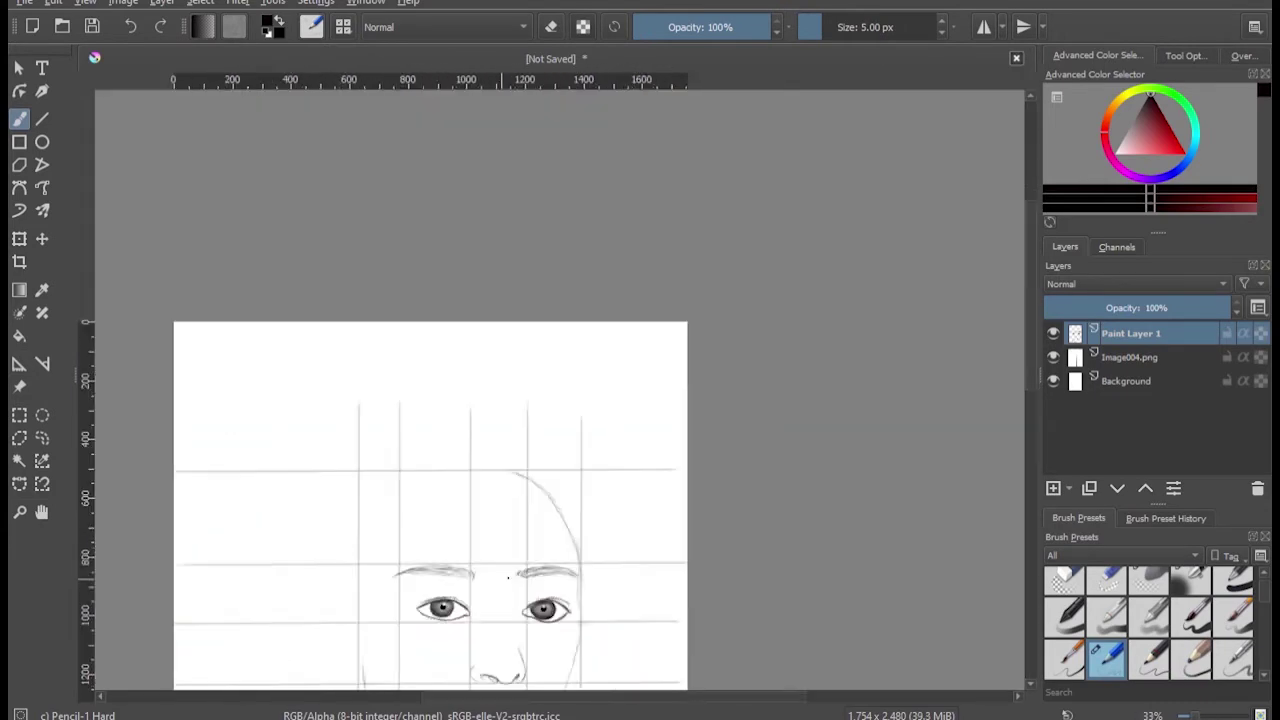
Step: Undo the stray nostril and under-lip strokes and darken the right face contour and jawline
key("ctrl+z")
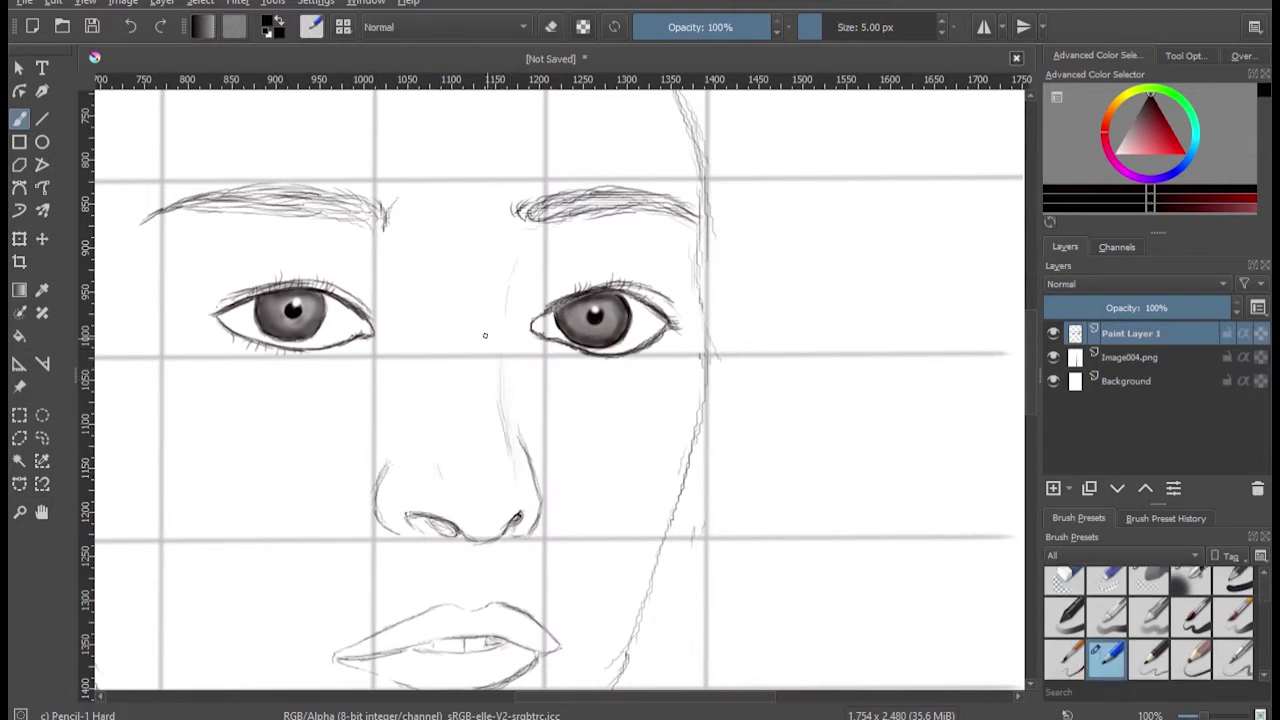
left_click_drag(680, 114, 696, 247)
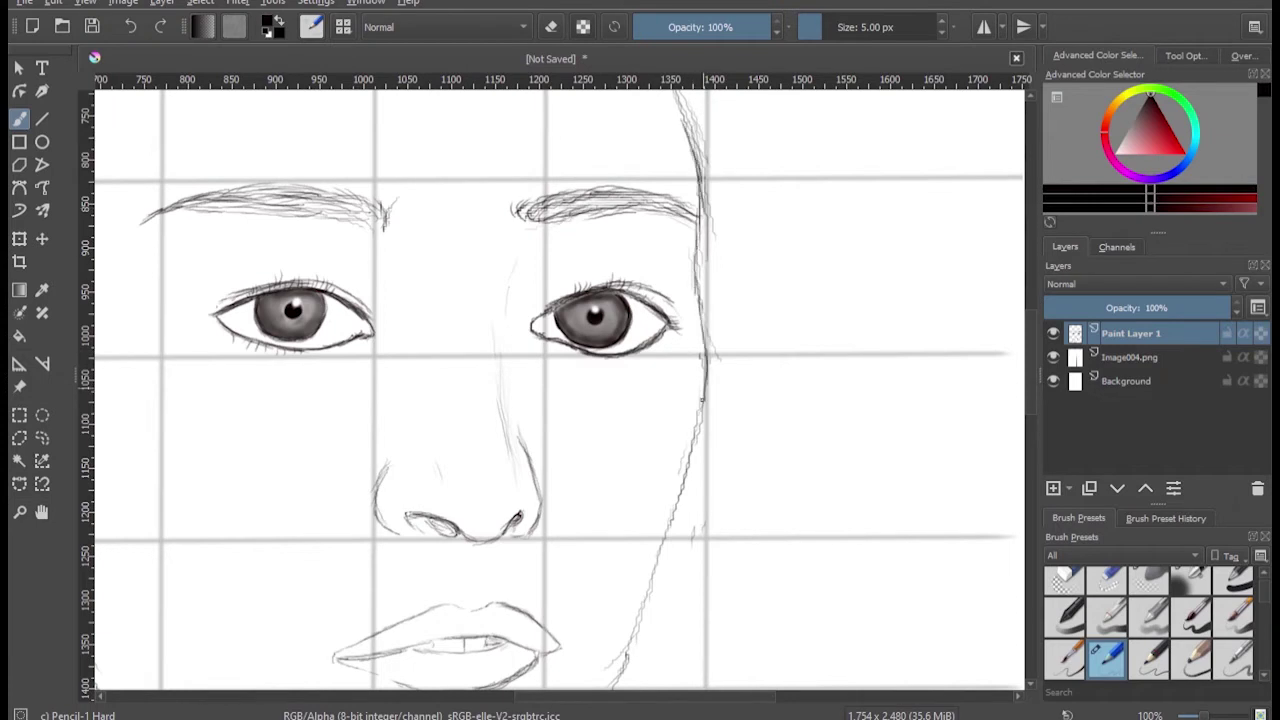
left_click_drag(687, 470, 641, 602)
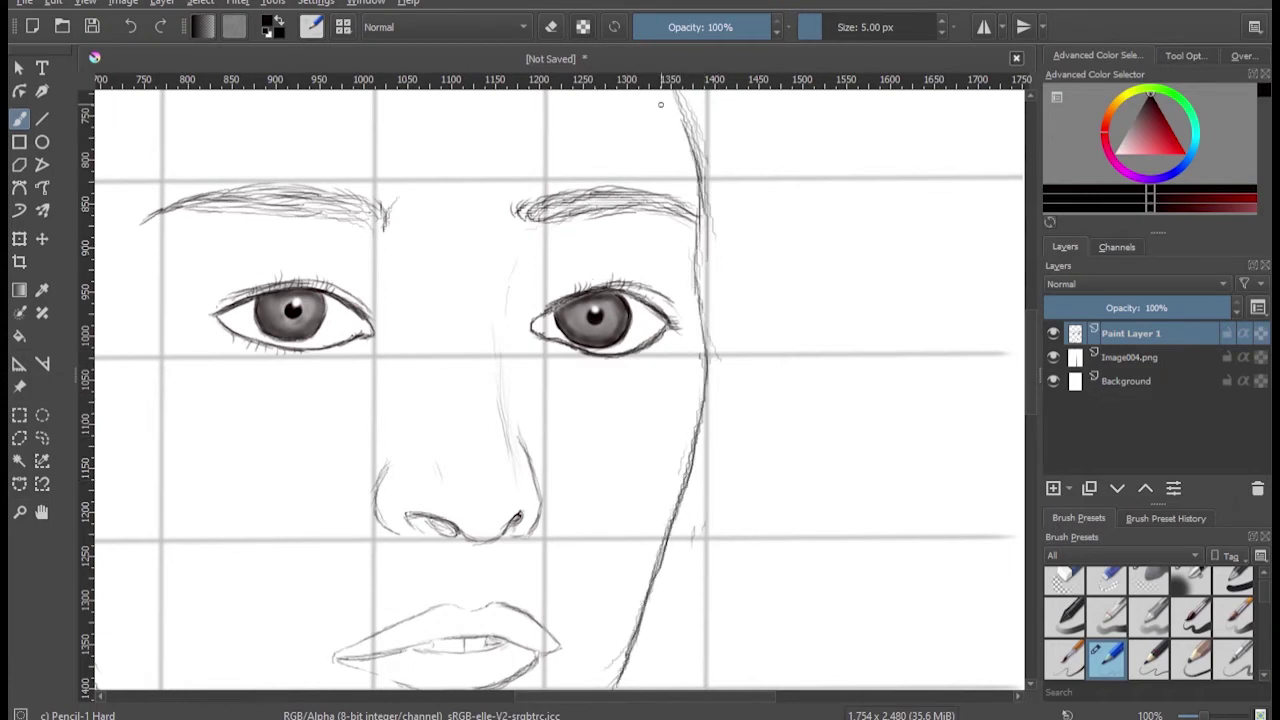
key("minus")
key("minus")
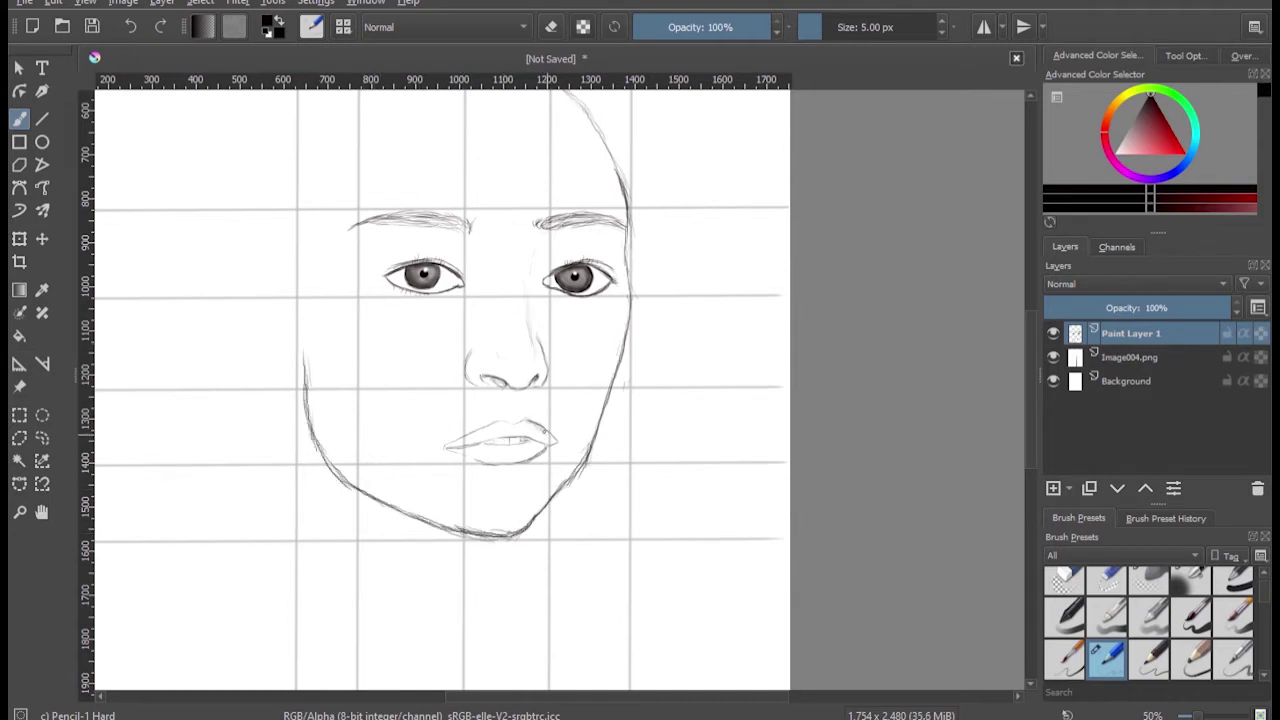
key("ctrl+z")
Step: Darken the line between the lips, hatch the upper lip and darken its contour with the pencil
scroll(520, 438, "up", 4)
mouse_move(657, 437)
left_mouse_down()
mouse_move(520, 405)
mouse_move(465, 407)
left_mouse_up()
mouse_move(604, 425)
left_mouse_down()
mouse_move(425, 410)
mouse_move(354, 436)
left_mouse_up()
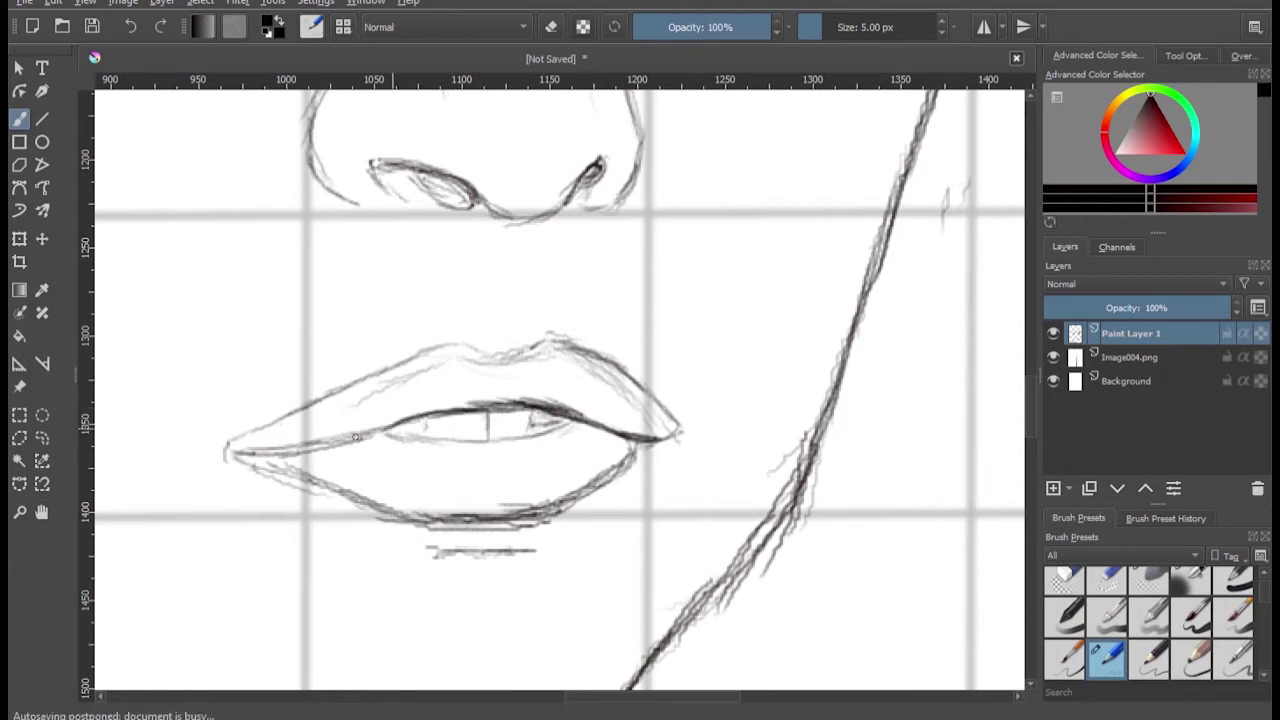
key("e")
key("bracketleft")
key("bracketleft")
key("bracketleft")
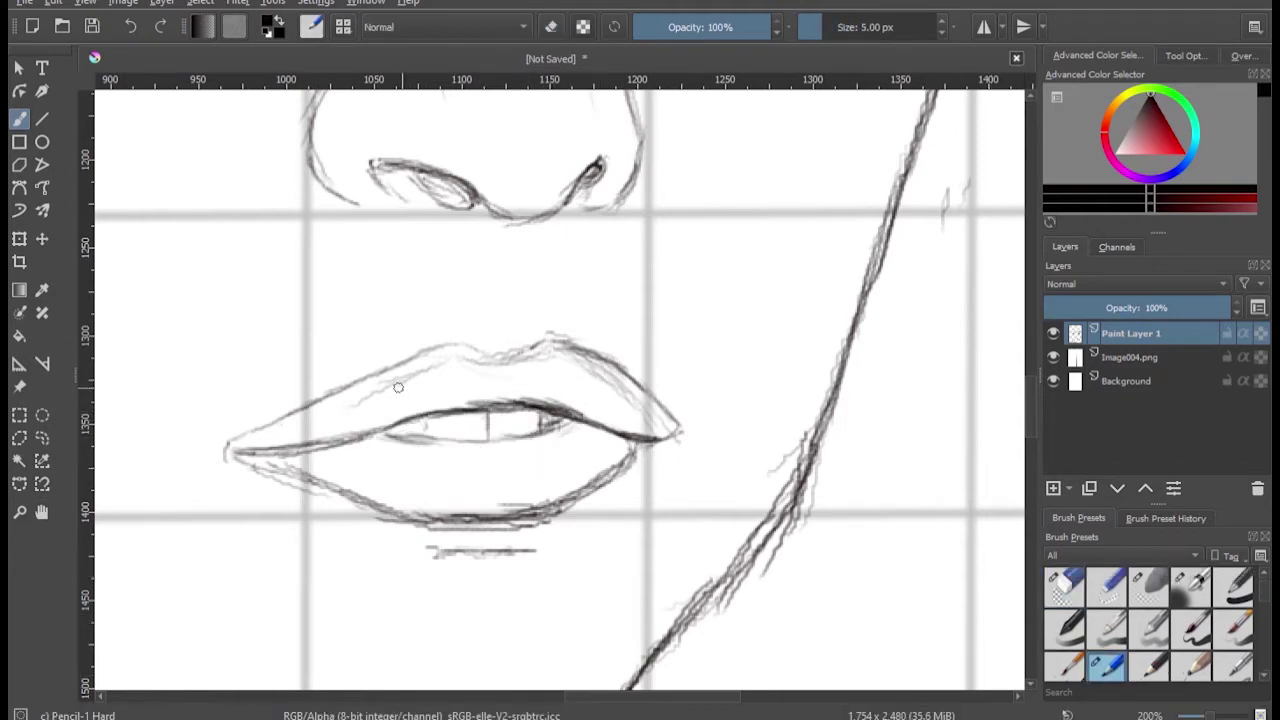
key("e")
mouse_move(548, 436)
left_mouse_down()
mouse_move(426, 434)
mouse_move(534, 462)
left_mouse_up()
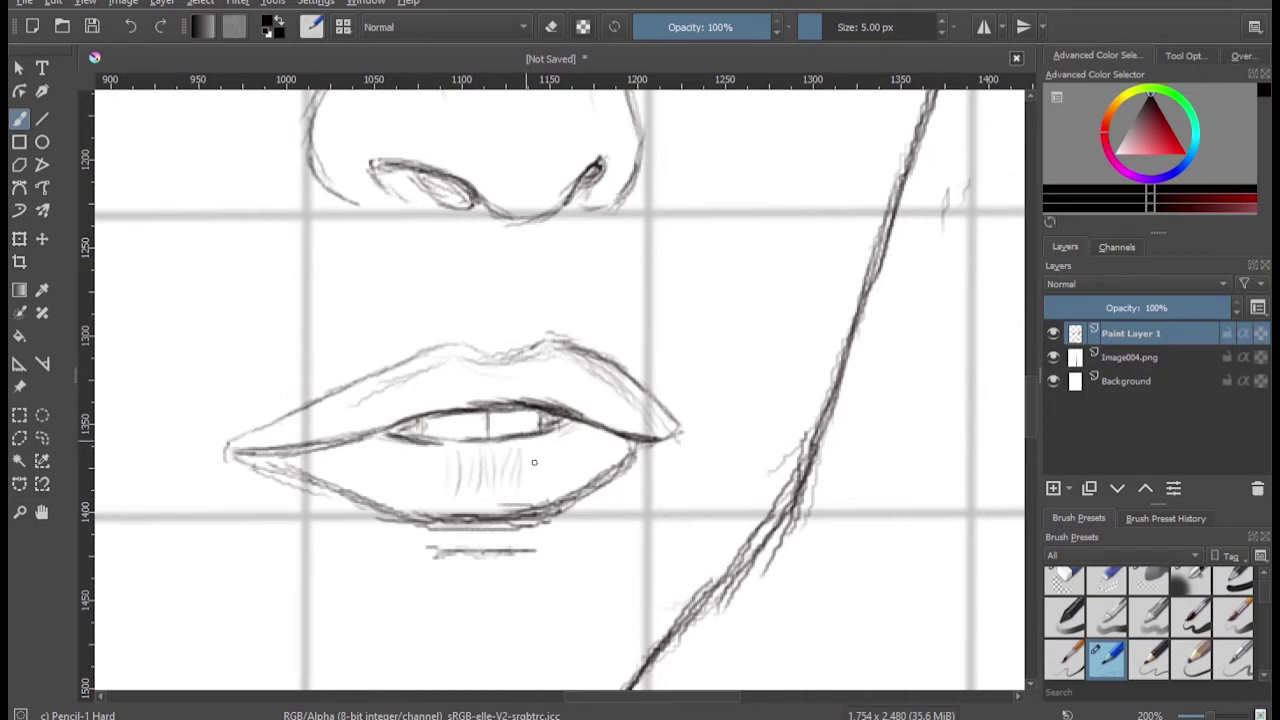
mouse_move(572, 395)
left_mouse_down()
mouse_move(601, 419)
mouse_move(540, 338)
mouse_move(405, 352)
left_mouse_up()
mouse_move(576, 368)
left_mouse_down()
mouse_move(629, 417)
mouse_move(586, 380)
mouse_move(420, 366)
mouse_move(272, 439)
mouse_move(540, 430)
left_mouse_up()
Step: Softly airbrush the lip line and lower lip contour, then lighten parts of the lower lip
key("slash")
left_click_drag(540, 550, 428, 543)
left_click_drag(370, 508, 544, 508)
mouse_move(640, 450)
left_mouse_down()
mouse_move(367, 492)
mouse_move(272, 462)
left_mouse_up()
key("e")
mouse_move(610, 475)
left_mouse_down()
mouse_move(400, 518)
mouse_move(285, 468)
left_mouse_up()
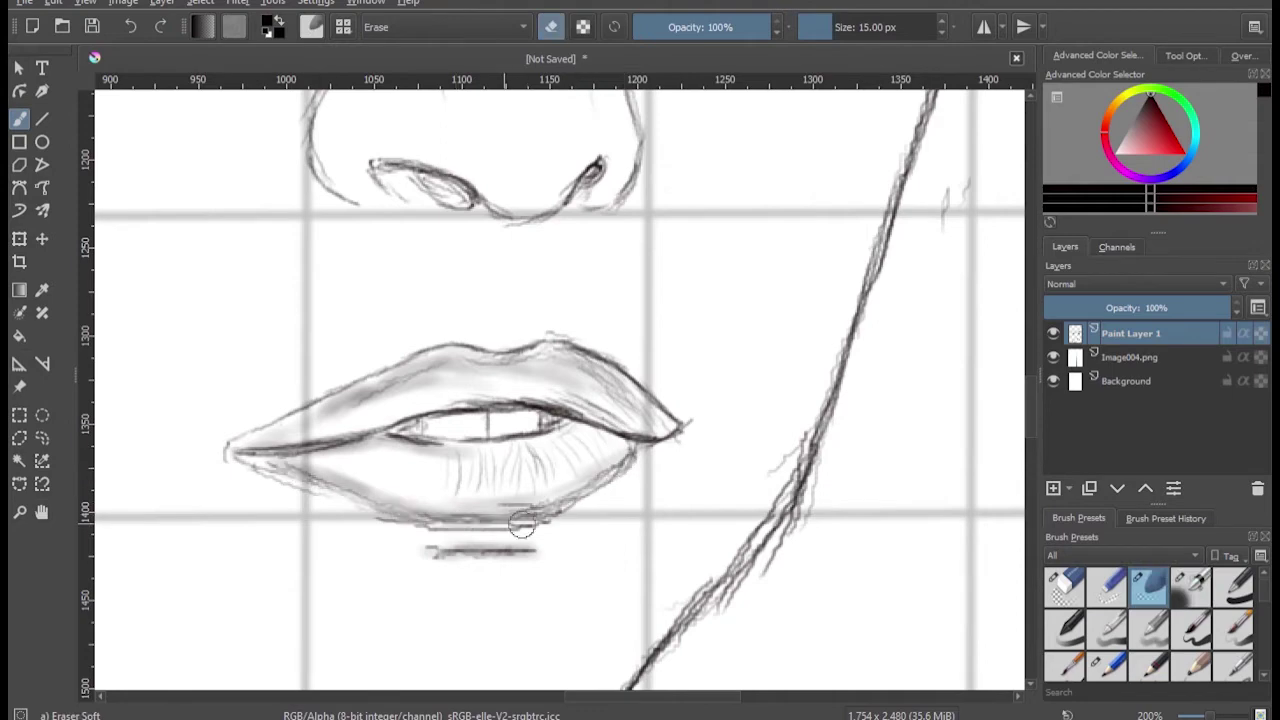
left_click_drag(510, 525, 568, 502)
Step: Blend the upper lip hatching with Blender Basic and add more soft airbrush shading
scroll(1263, 614, "down", 2)
scroll(1263, 614, "down", 3)
left_click(1064, 594)
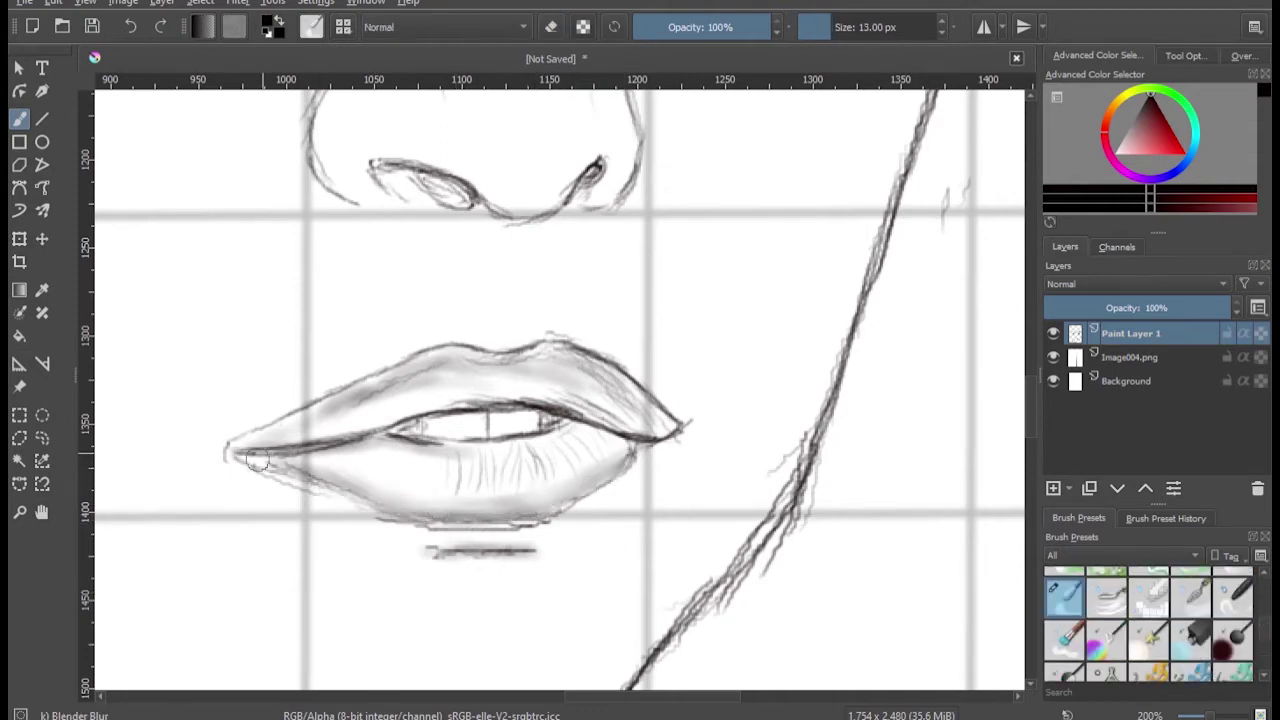
mouse_move(321, 425)
left_mouse_down()
mouse_move(443, 363)
mouse_move(600, 380)
mouse_move(400, 386)
mouse_move(316, 417)
left_mouse_up()
scroll(617, 402, "down", 4)
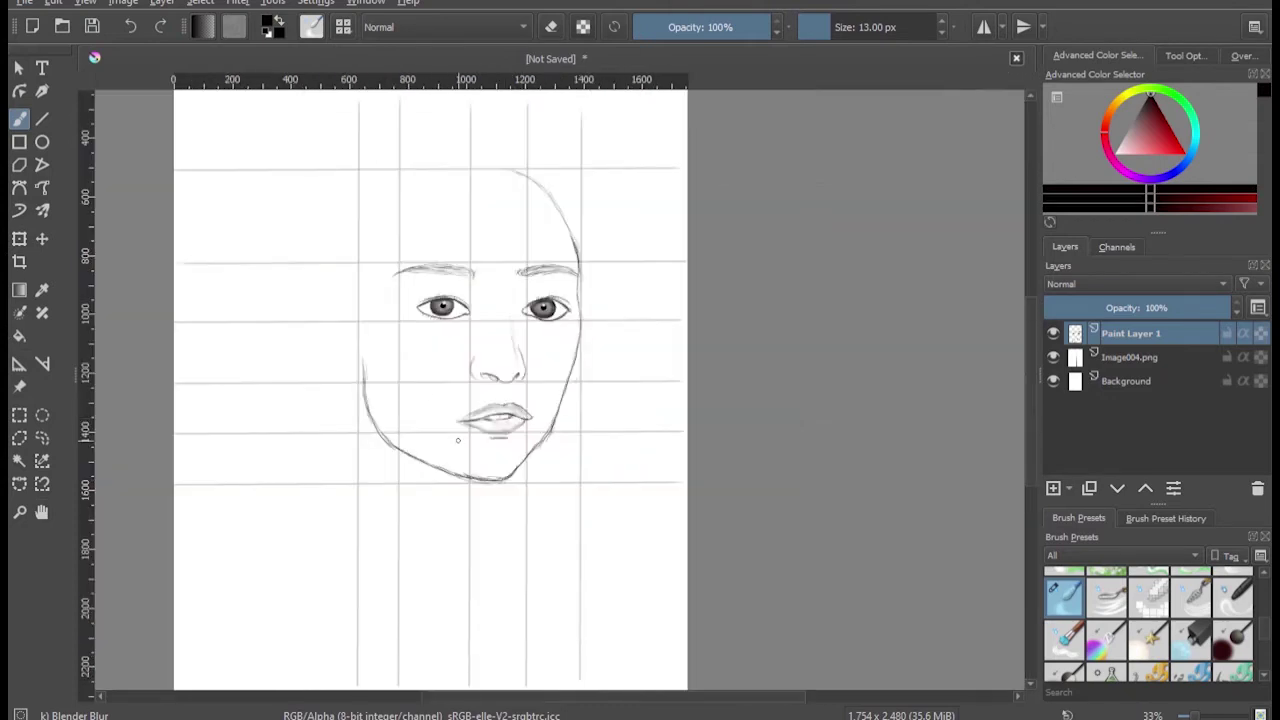
scroll(500, 400, "down", 1)
scroll(500, 400, "up", 2)
scroll(1263, 590, "up", 3)
left_click(1190, 587)
scroll(480, 420, "up", 4)
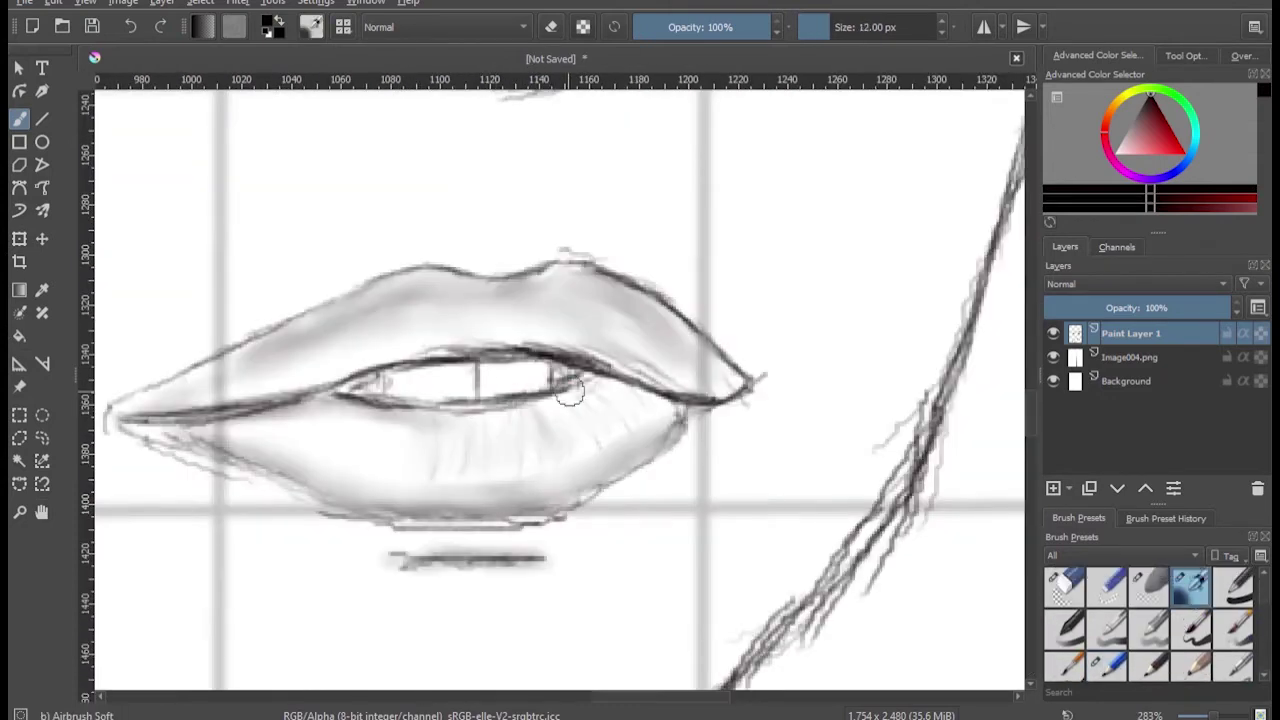
mouse_move(581, 419)
left_mouse_down()
mouse_move(311, 429)
mouse_move(349, 463)
mouse_move(537, 337)
left_mouse_up()
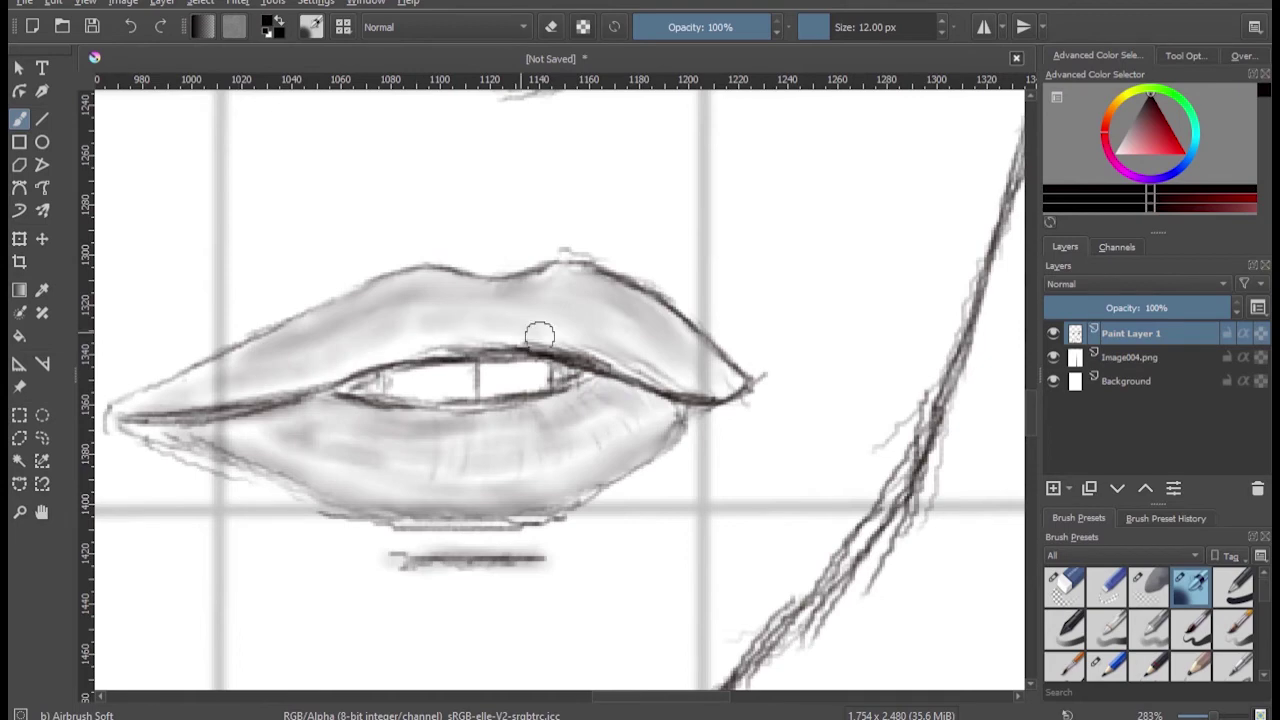
Step: Smooth the lip shading with the Blender Blur brush
scroll(1258, 660, "down", 3)
scroll(1258, 660, "up", 3)
left_click(1235, 635)
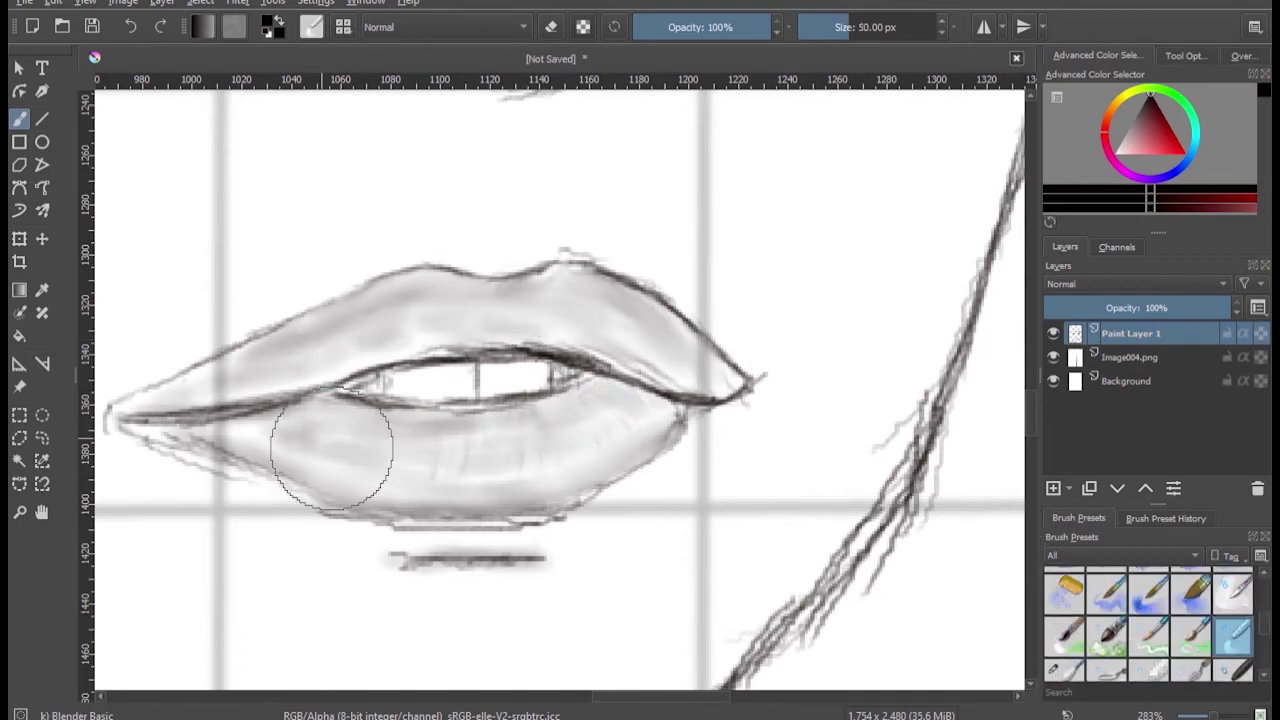
key("period")
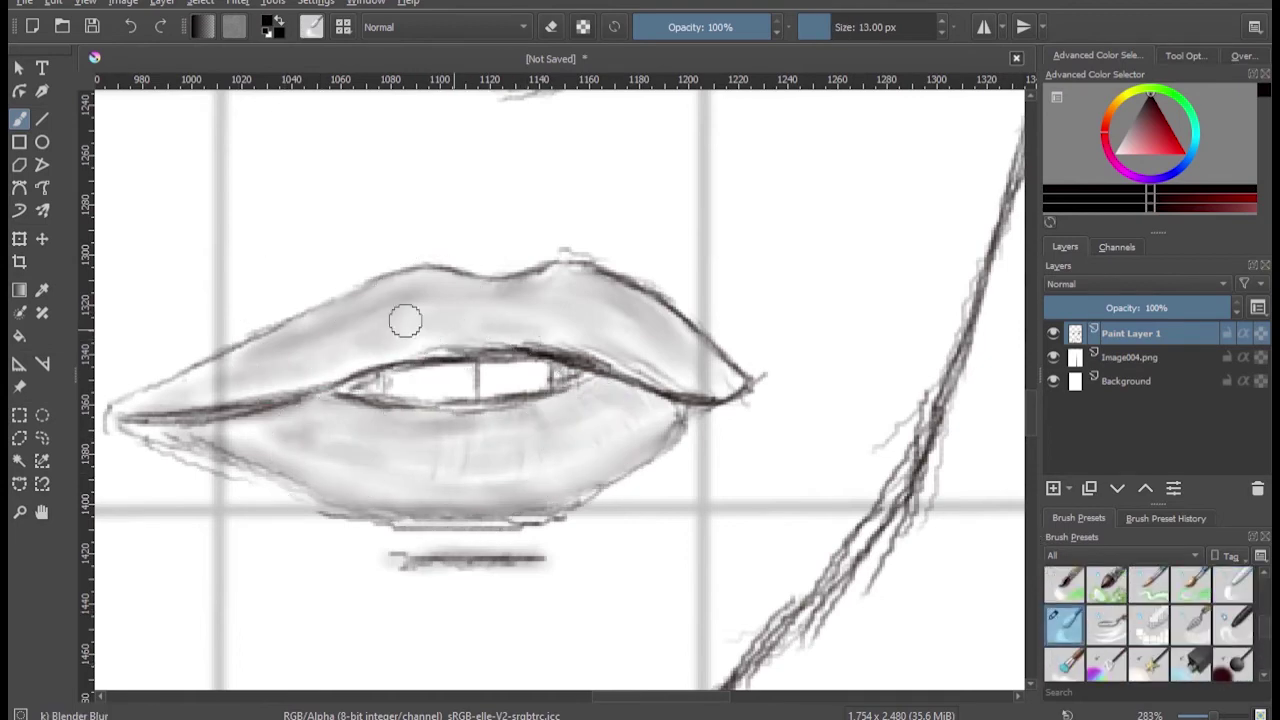
scroll(520, 323, "down", 4)
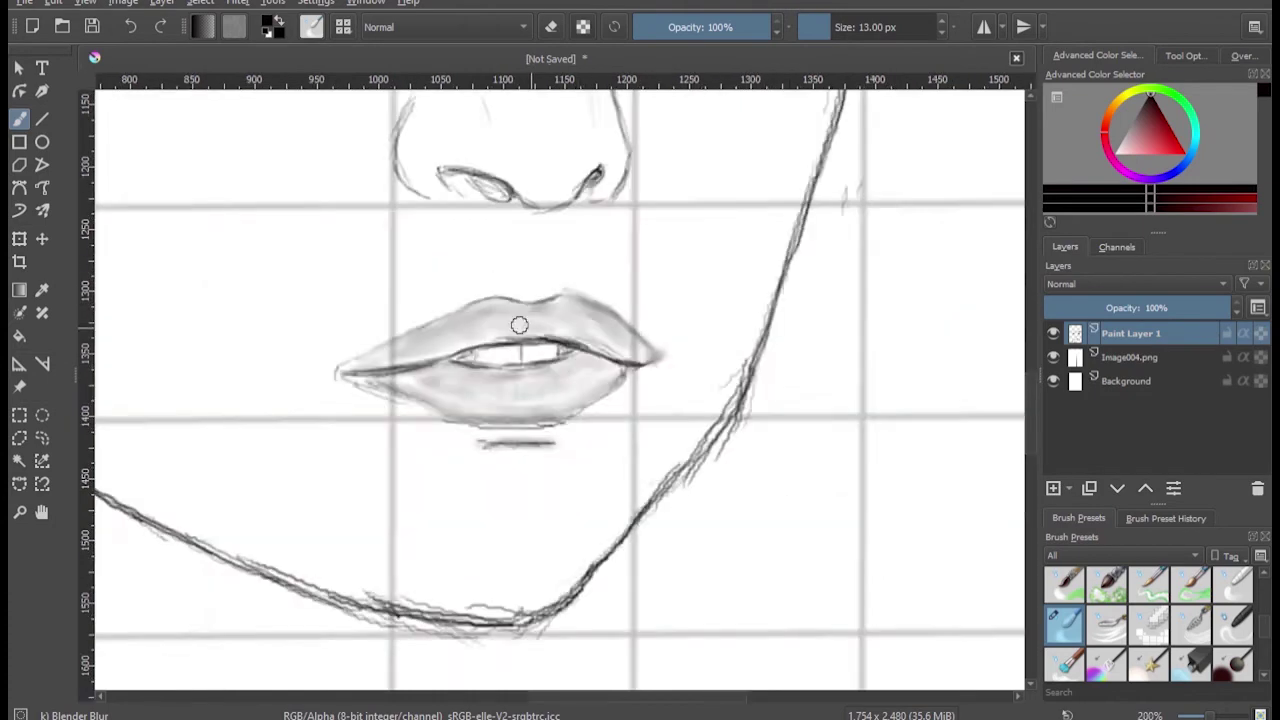
scroll(488, 268, "down", 1)
key("slash")
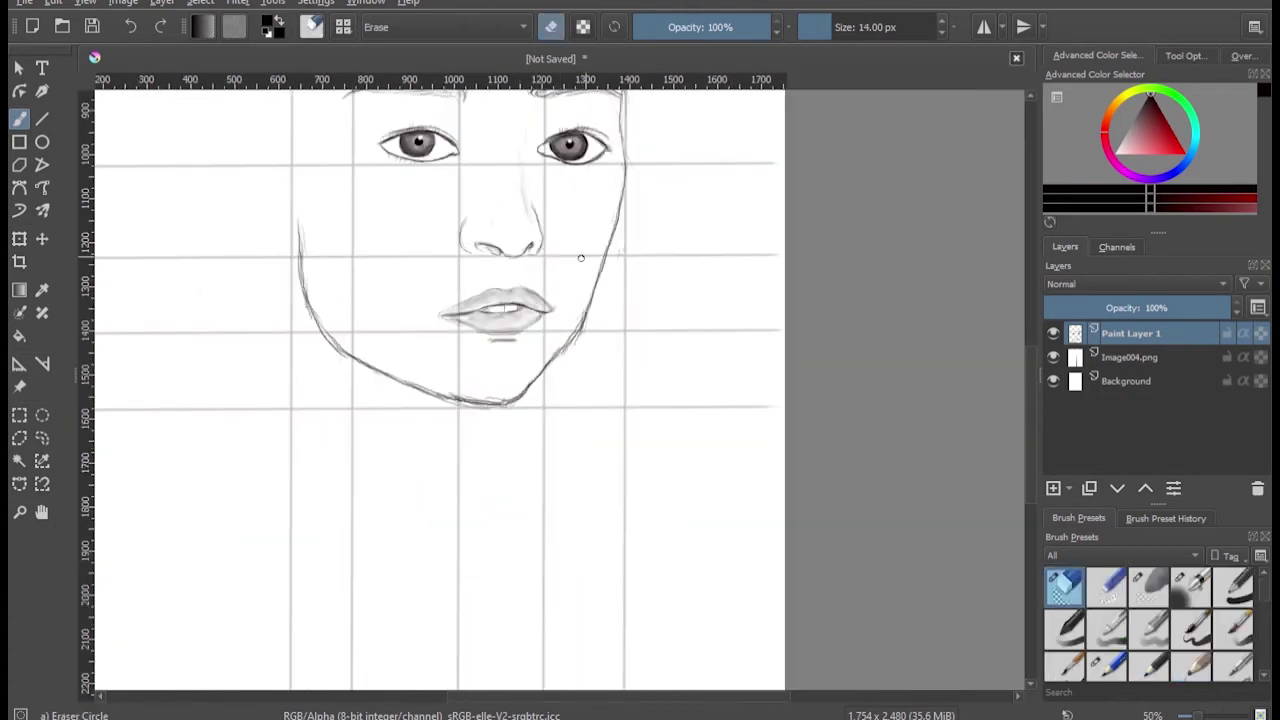
Step: Darken and extend both eyebrows with the Pencil-1 Hard brush
scroll(565, 353, "down", 1)
scroll(838, 306, "up", 5)
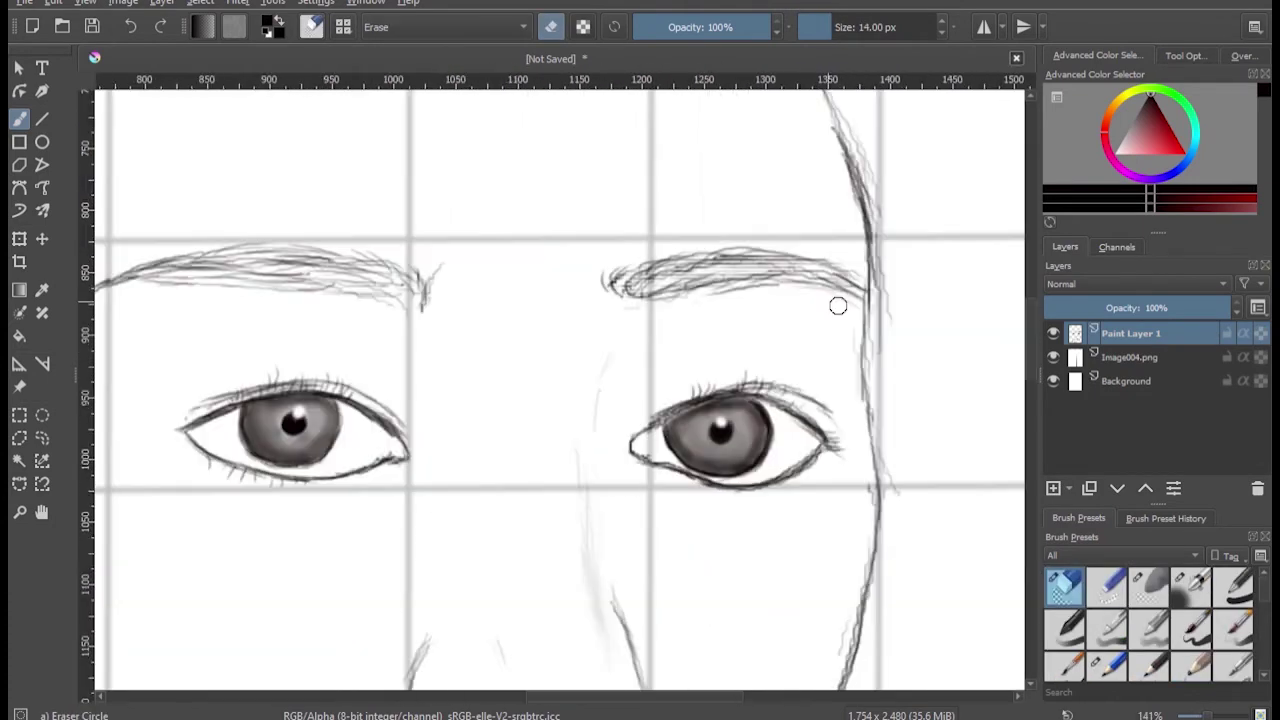
key("slash")
left_click_drag(792, 251, 755, 248)
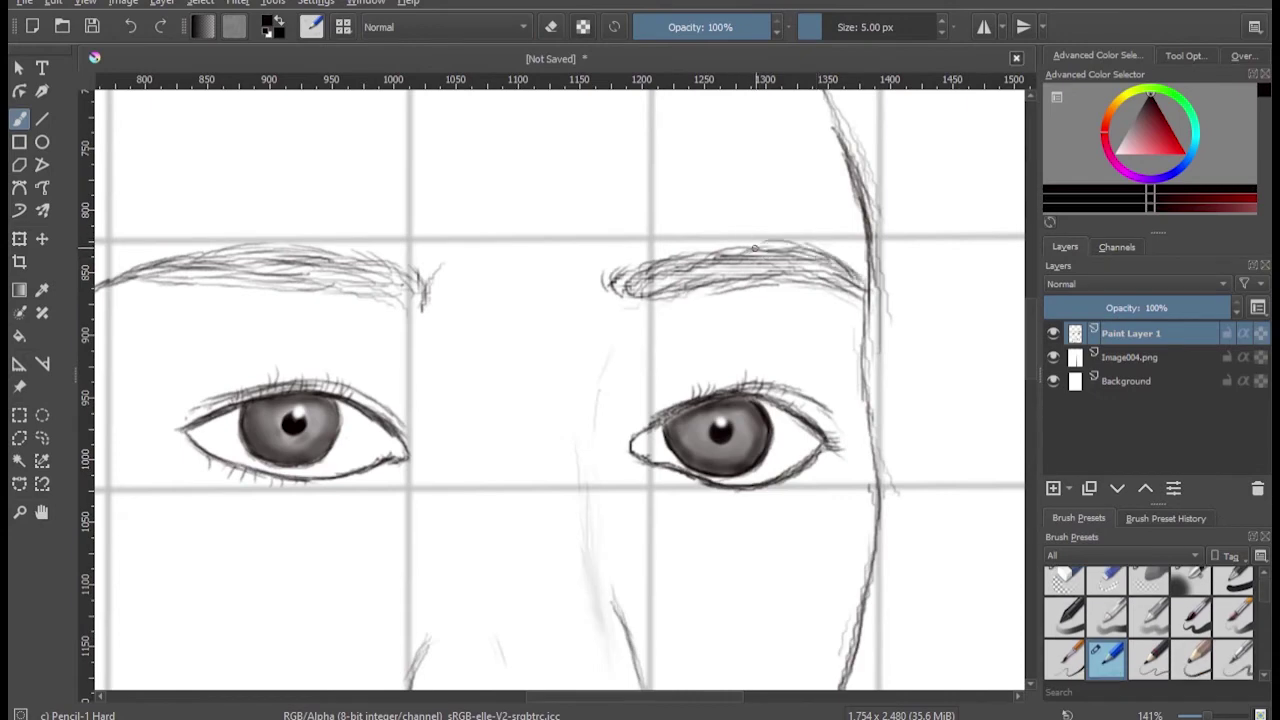
left_click_drag(385, 262, 300, 258)
mouse_move(420, 300)
left_mouse_down()
mouse_move(295, 278)
mouse_move(118, 285)
left_mouse_up()
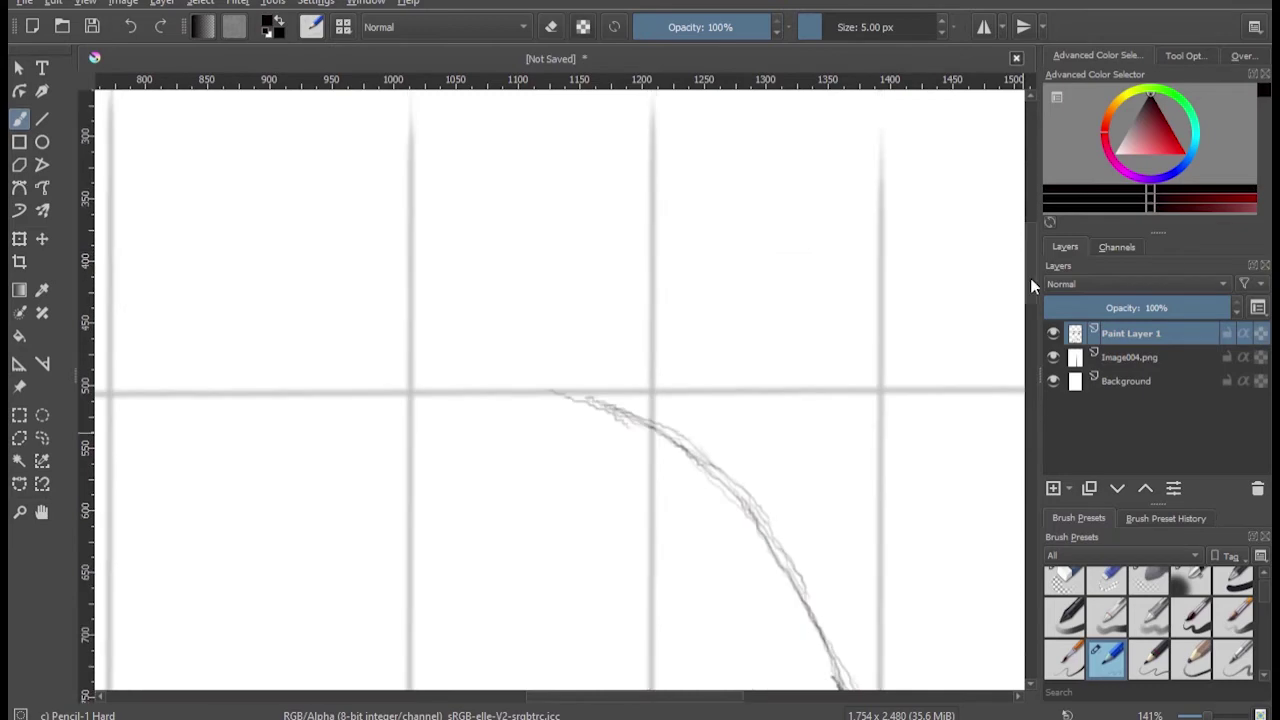
Step: At 100% view, airbrush soft shading down both sides of the nose bridge
key("1")
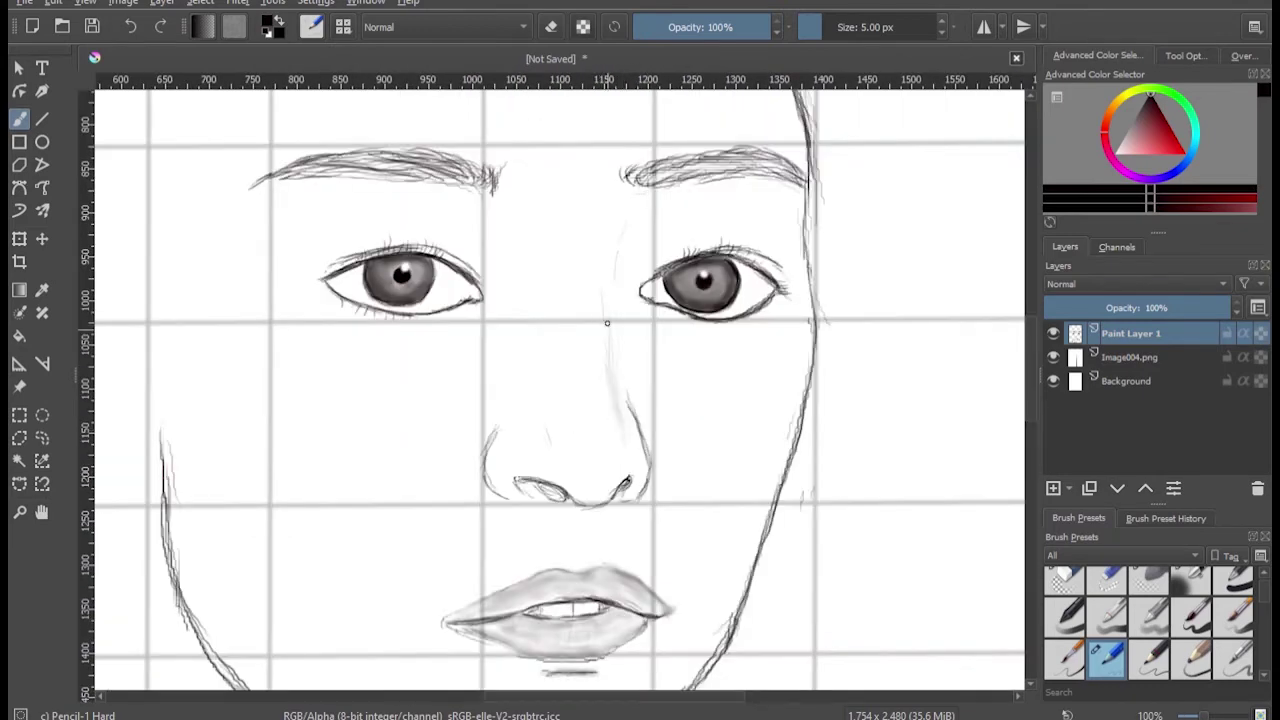
left_click(1190, 585)
left_click_drag(642, 216, 610, 320)
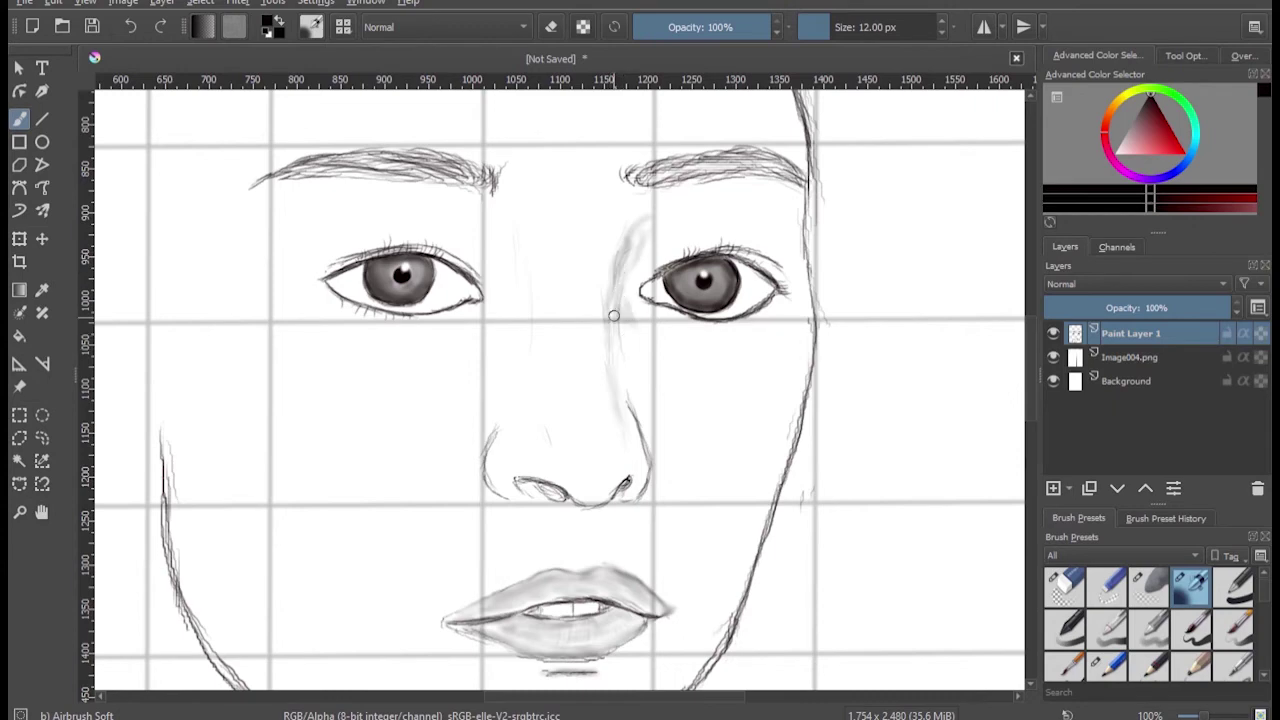
left_click_drag(540, 266, 565, 370)
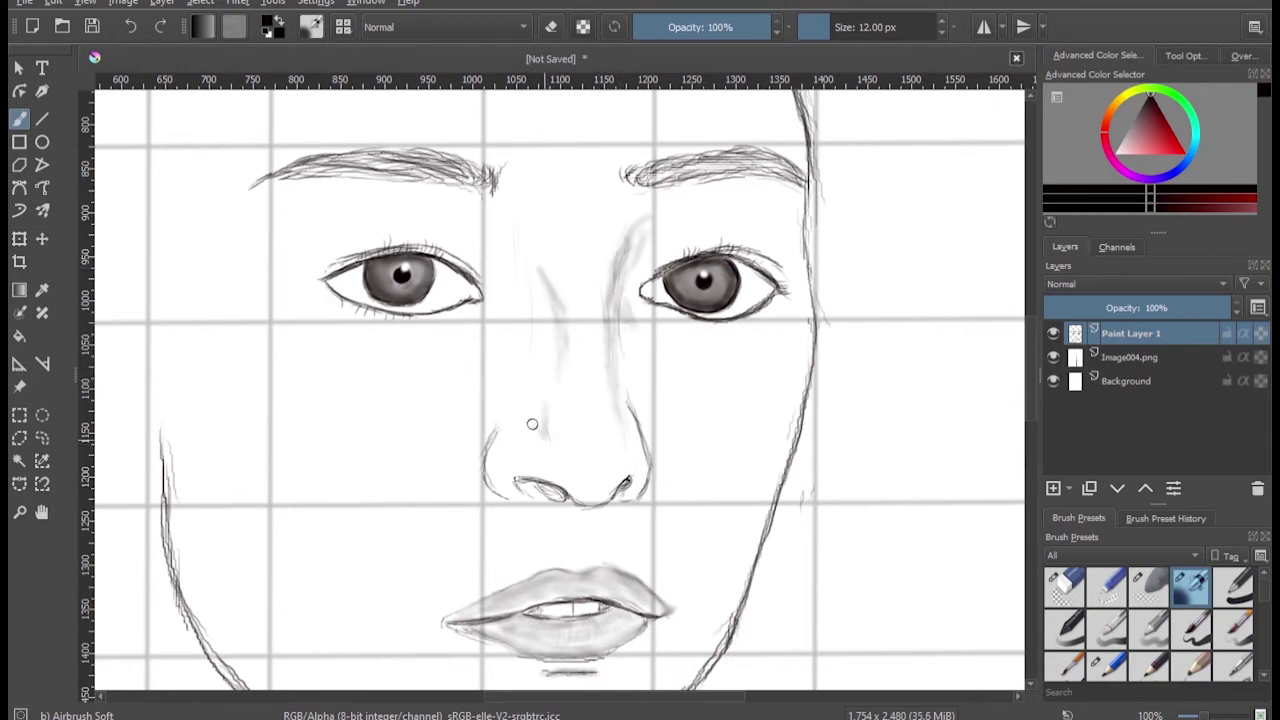
left_click_drag(520, 290, 545, 375)
left_click_drag(490, 200, 485, 265)
scroll(1262, 650, "down", 5)
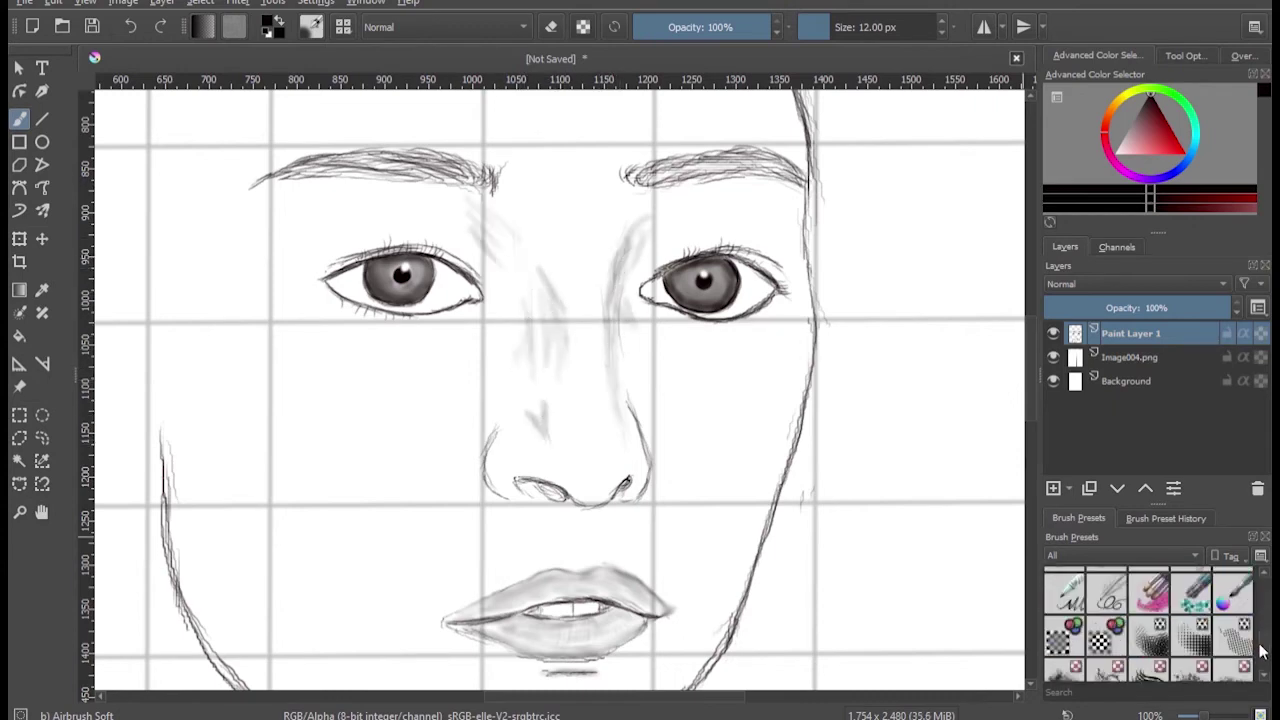
scroll(1262, 650, "up", 3)
scroll(1262, 640, "up", 2)
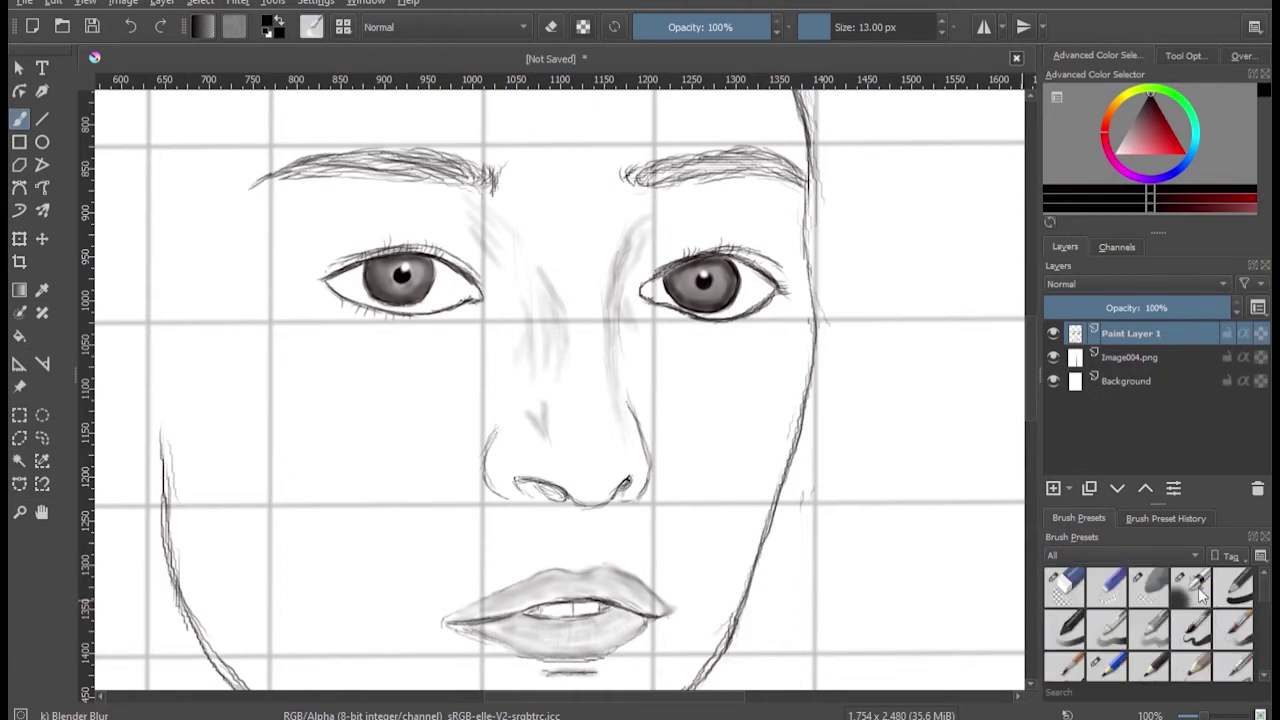
scroll(1160, 555, "down", 2)
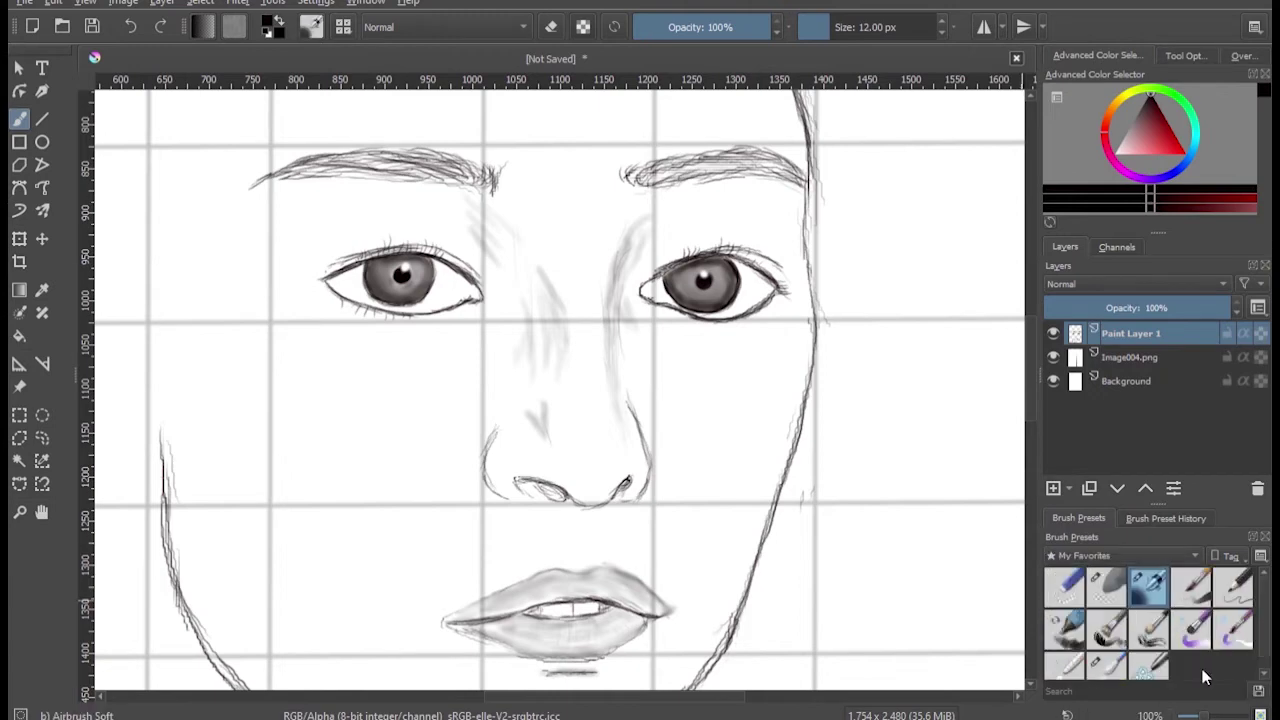
Step: Smudge the nose-side marks into soft shading with Blender Blur at about 51 px
left_click(1090, 672)
key("bracketright")
key("bracketright")
key("bracketright")
mouse_move(480, 222)
left_mouse_down()
mouse_move(537, 277)
mouse_move(543, 420)
left_mouse_up()
mouse_move(613, 298)
left_mouse_down()
mouse_move(634, 220)
mouse_move(613, 365)
left_mouse_up()
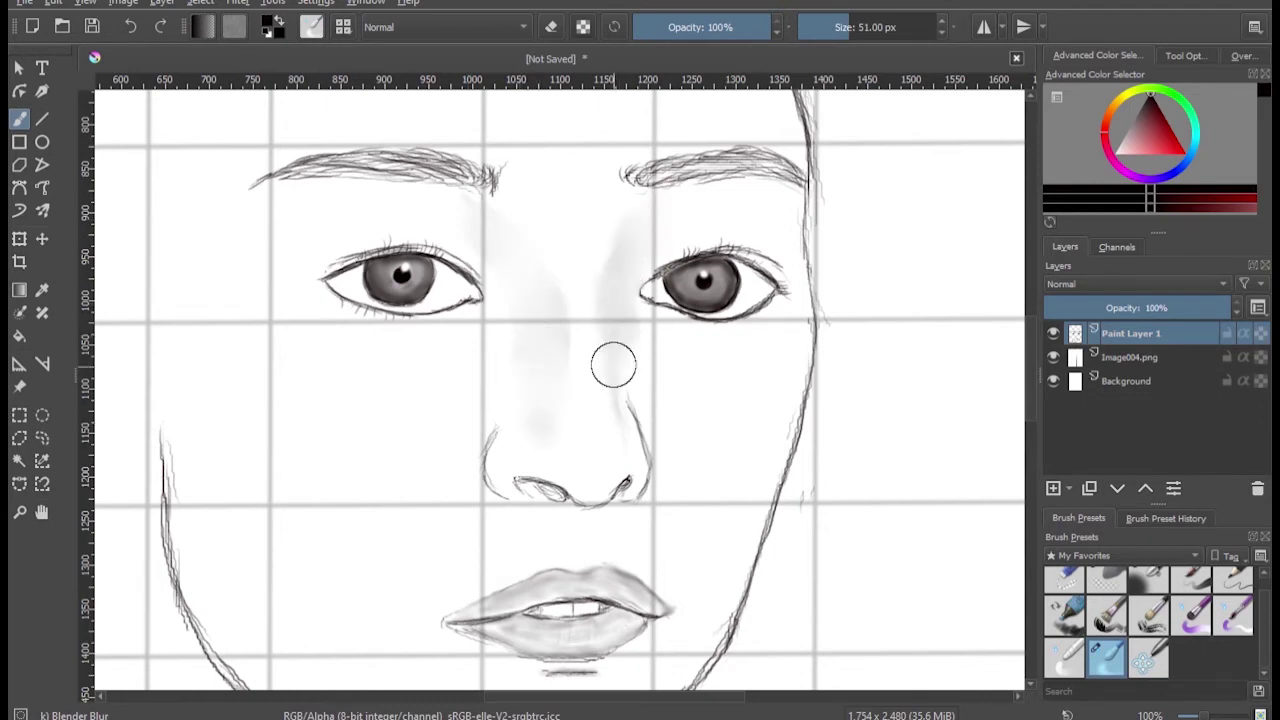
Step: Airbrush more shading down the right of the nose bridge and a shadow patch on the cheek
left_click(1106, 588)
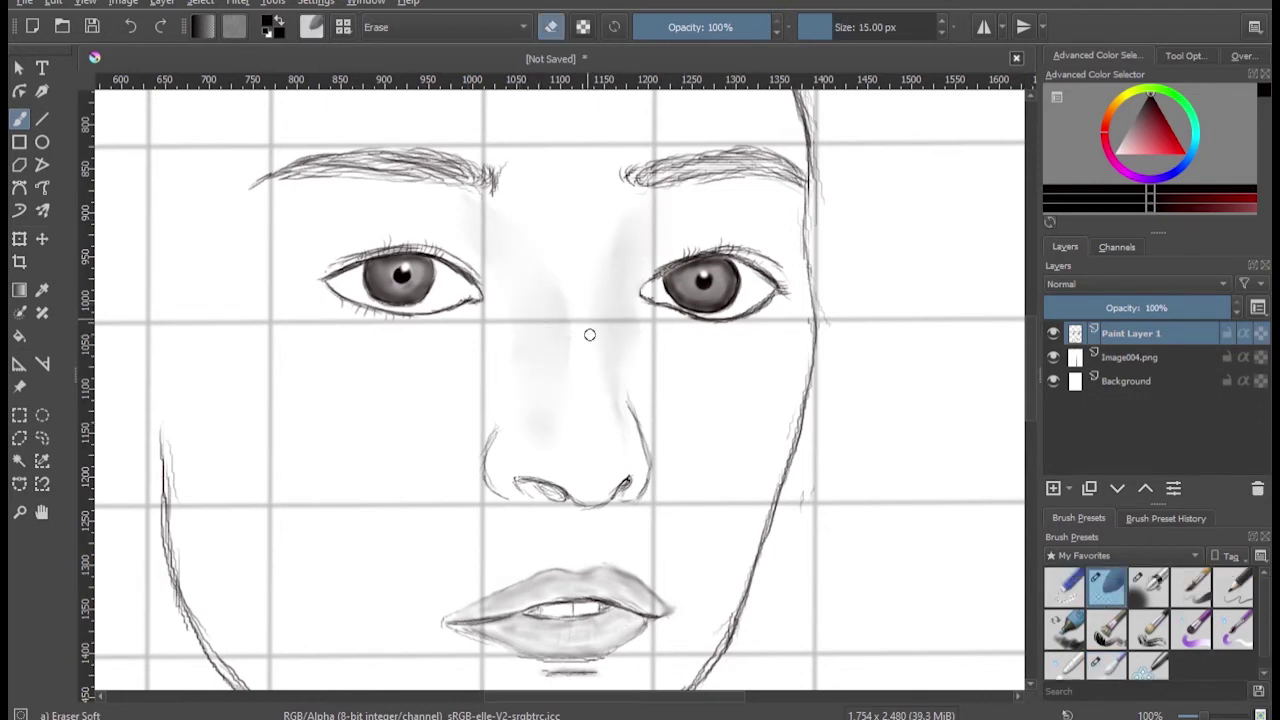
left_click(1156, 636)
left_click(1148, 586)
left_click_drag(612, 252, 610, 350)
left_click(1065, 660)
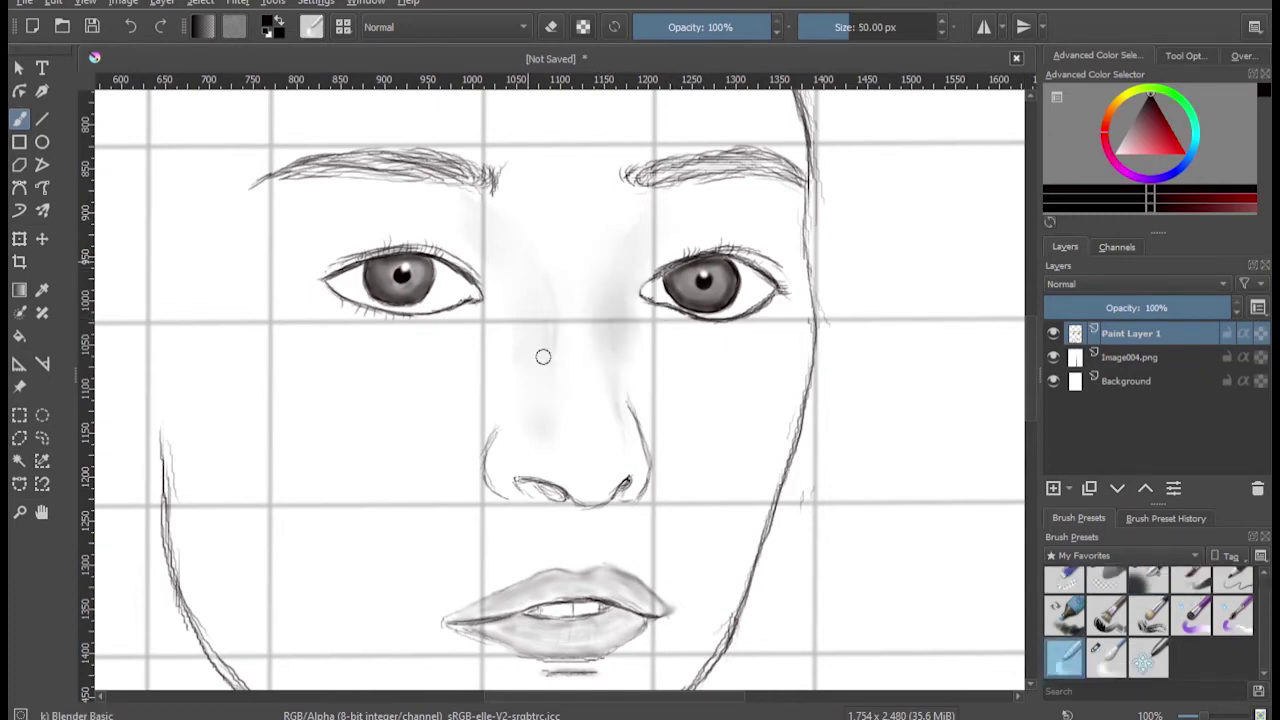
scroll(543, 354, "down", 2)
scroll(1263, 627, "up", 3)
left_click(1148, 586)
mouse_move(371, 443)
left_mouse_down()
mouse_move(423, 486)
mouse_move(391, 457)
mouse_move(383, 418)
left_mouse_up()
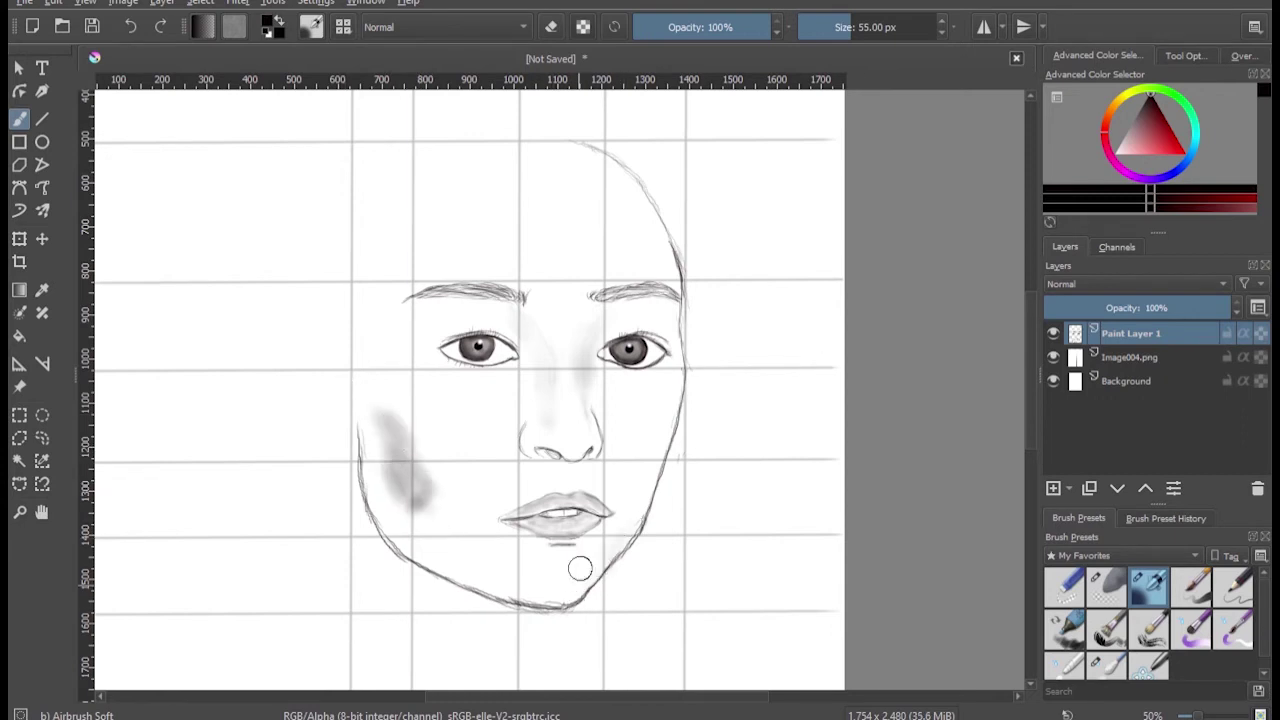
Step: Shade the left side of the nose bridge and smudge it with the basic blender
left_click_drag(528, 329, 525, 327)
key("slash")
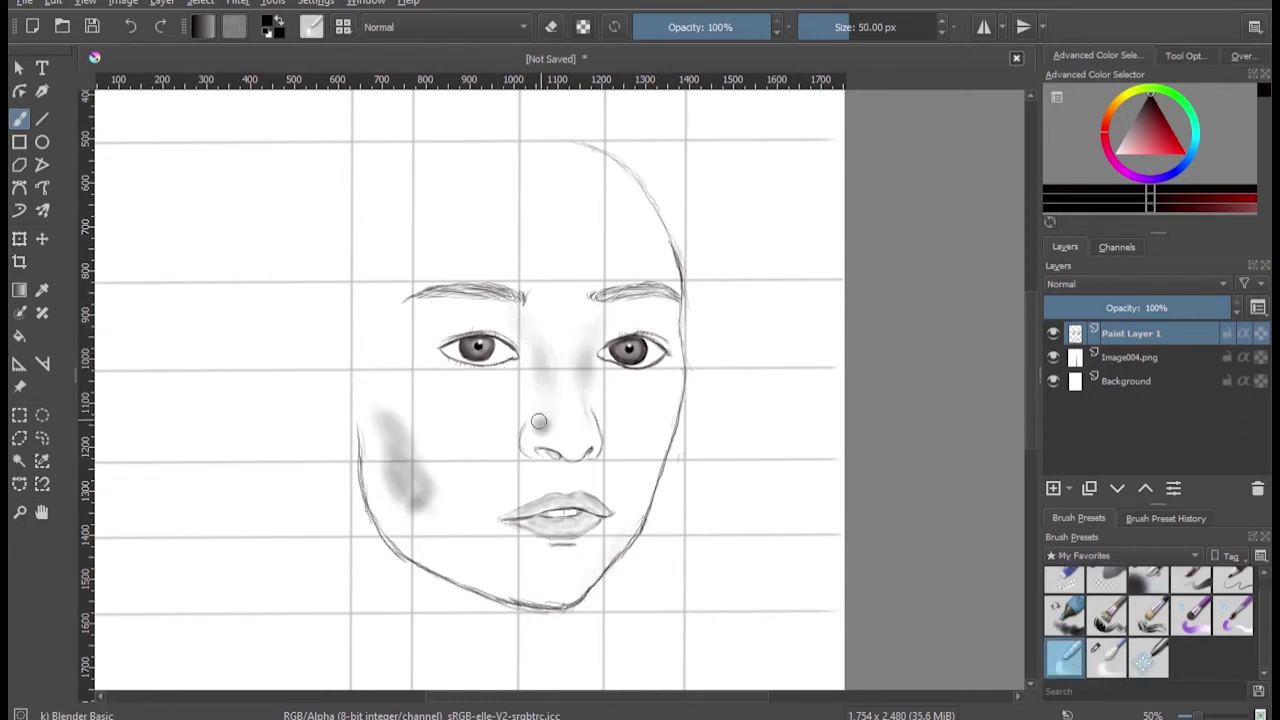
left_click_drag(549, 386, 527, 408)
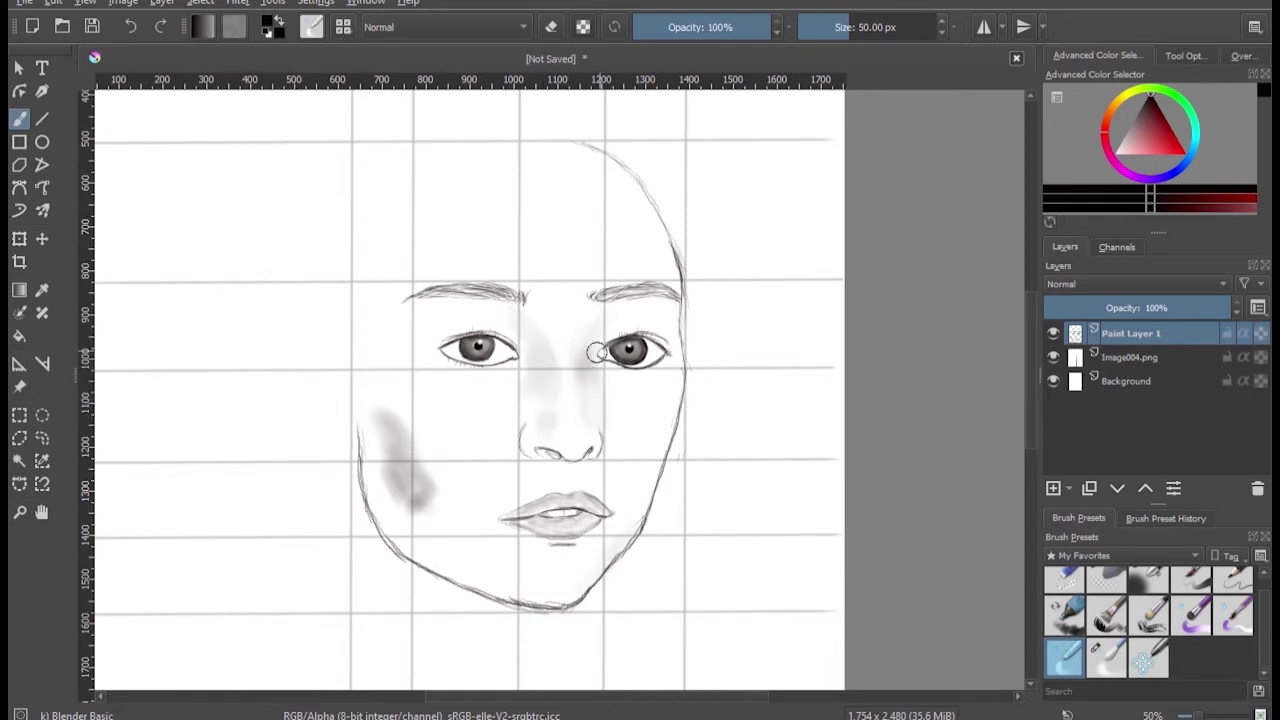
key("e")
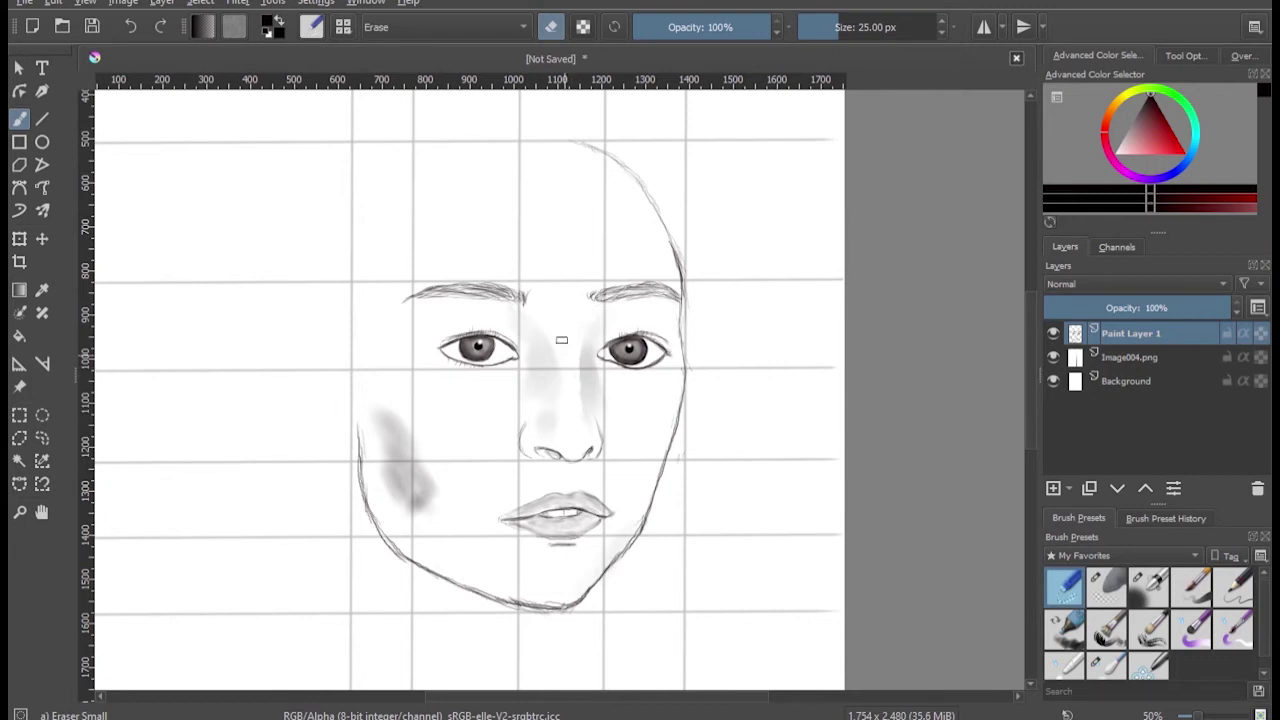
left_click(1103, 673)
Step: Blend the left cheek and jaw shading, erasing and re-smoothing part of the cheek
scroll(564, 410, "up", 1)
key("slash")
left_click_drag(314, 434, 340, 545)
left_click_drag(312, 418, 306, 490)
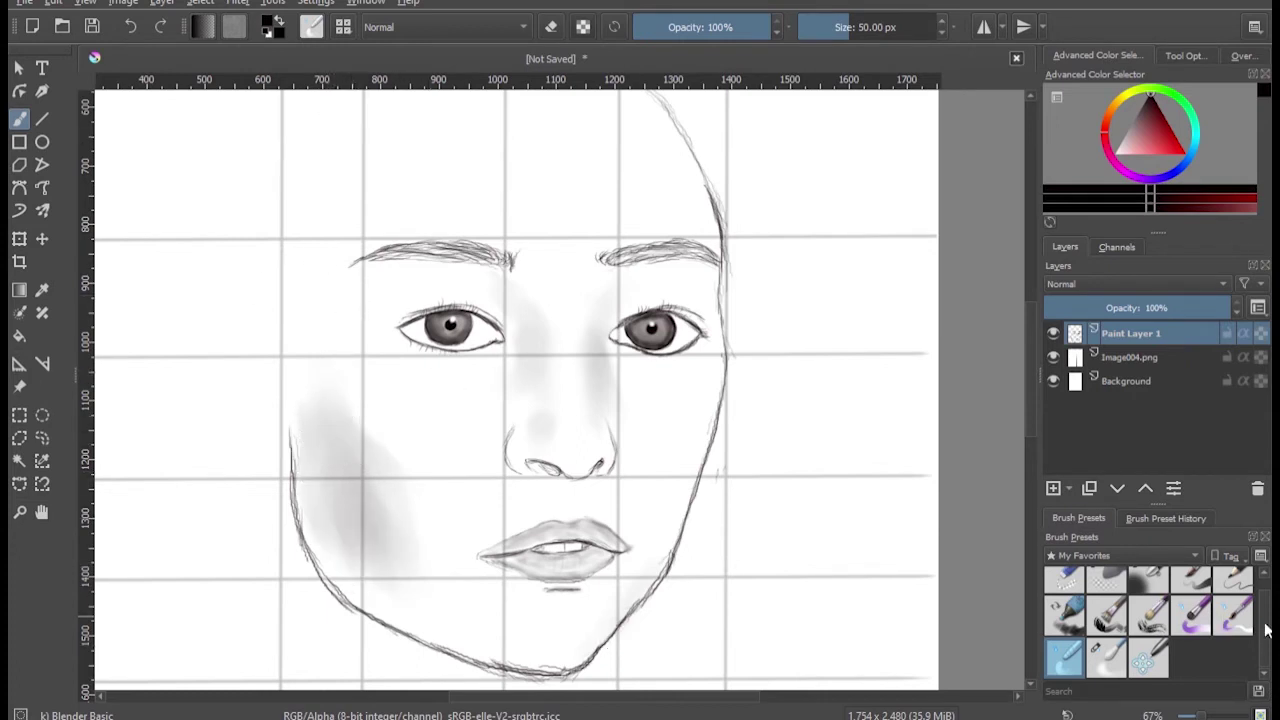
key("slash")
left_click_drag(400, 505, 395, 523)
key("slash")
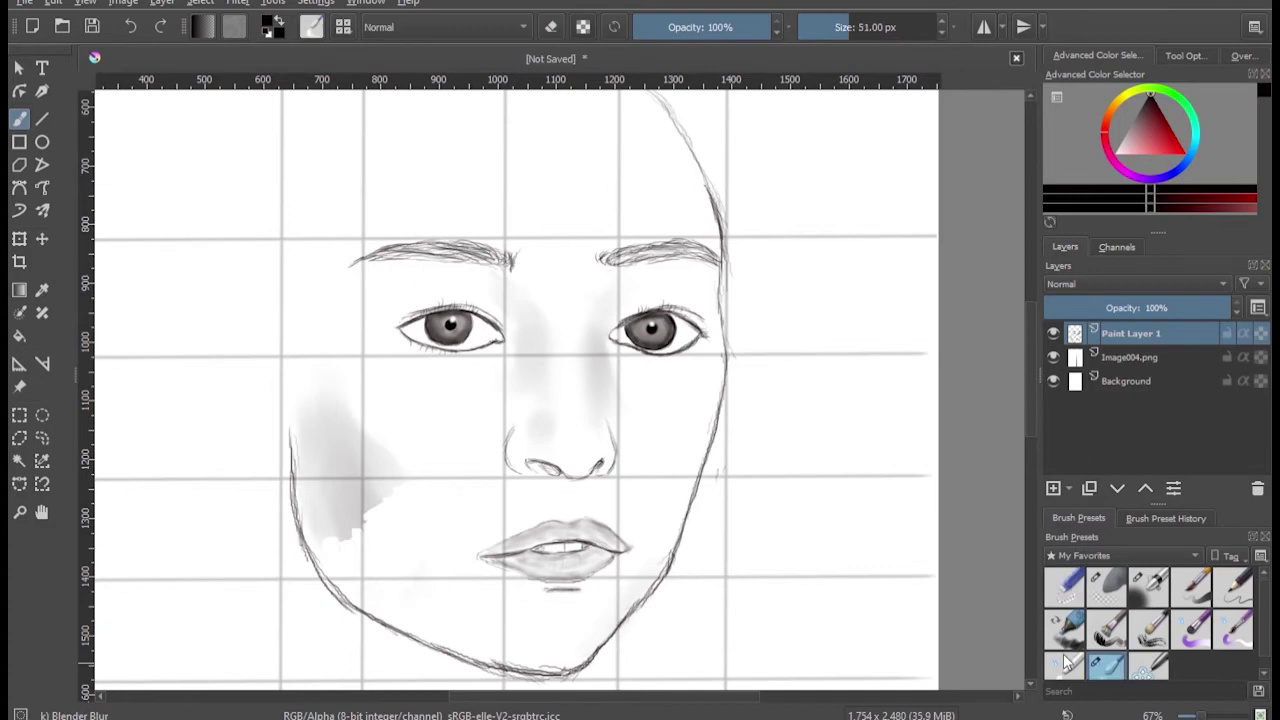
left_click_drag(346, 469, 389, 479)
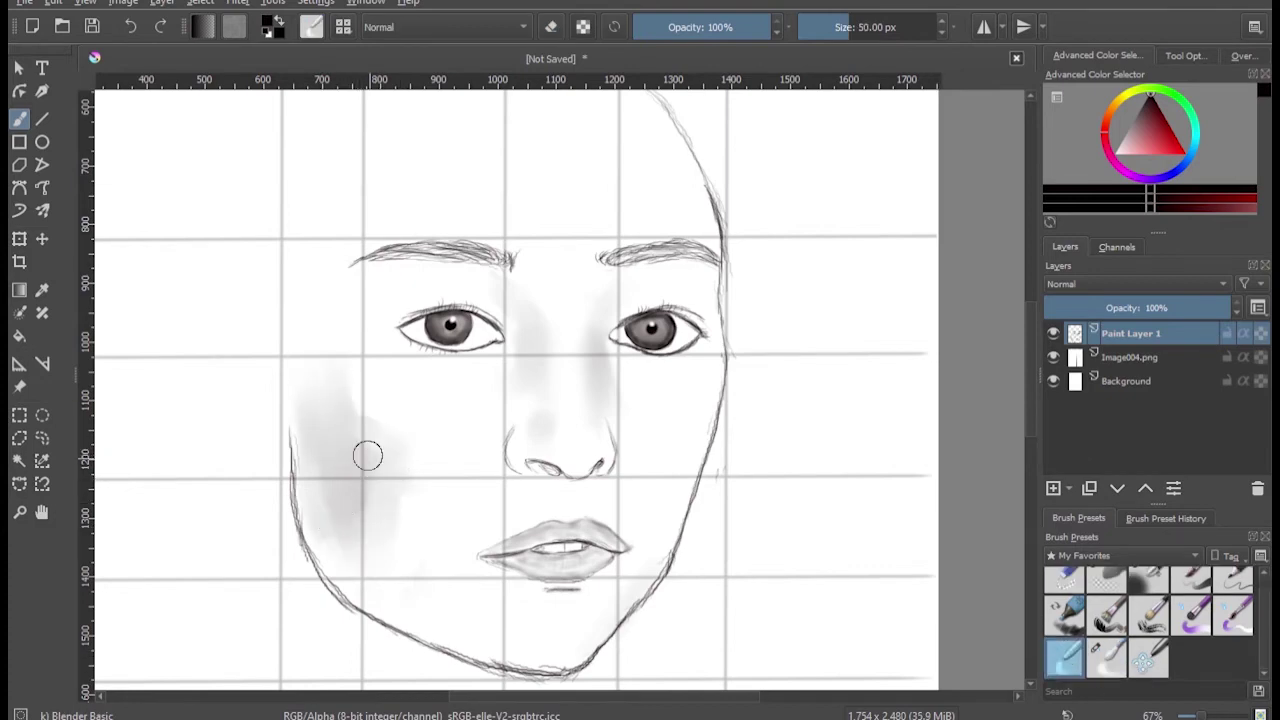
Step: Select the 5 px Pencil-1 Hard brush for outlining
scroll(1030, 372, "up", 2)
scroll(1030, 372, "up", 4)
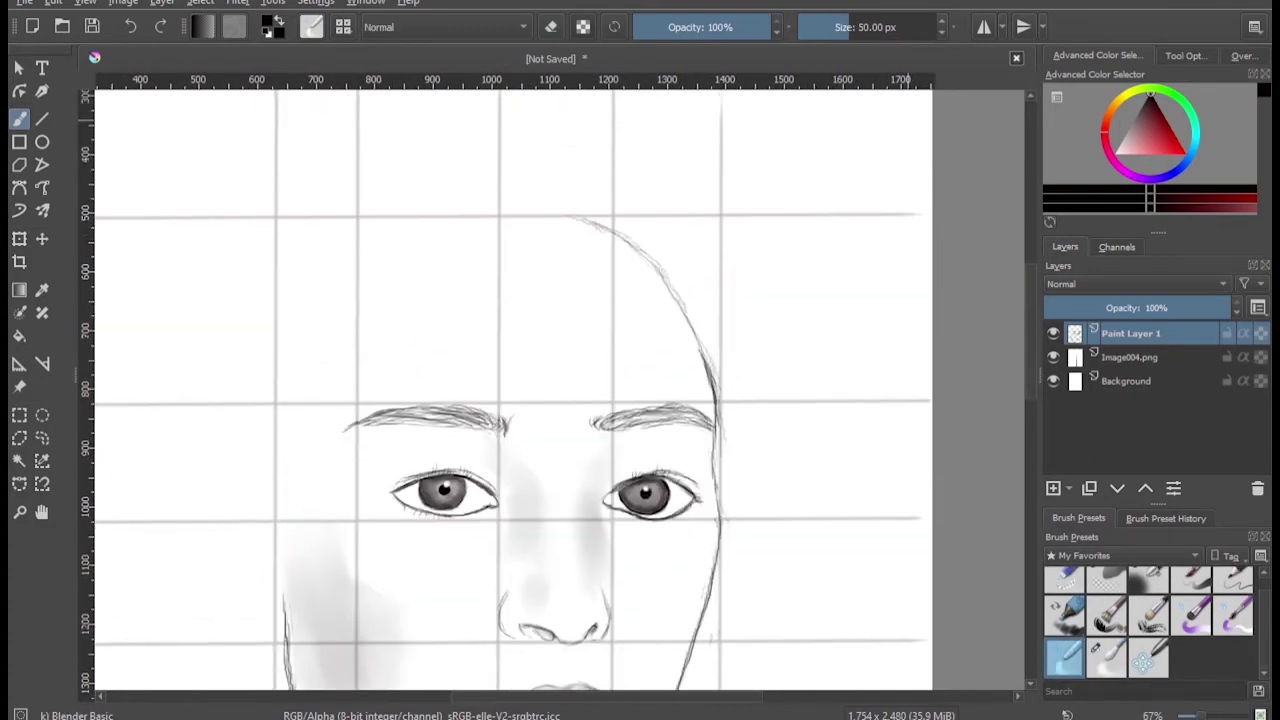
key("slash")
scroll(1082, 563, "up", 2)
scroll(1082, 563, "up", 1)
scroll(1082, 563, "up", 1)
left_click(1118, 668)
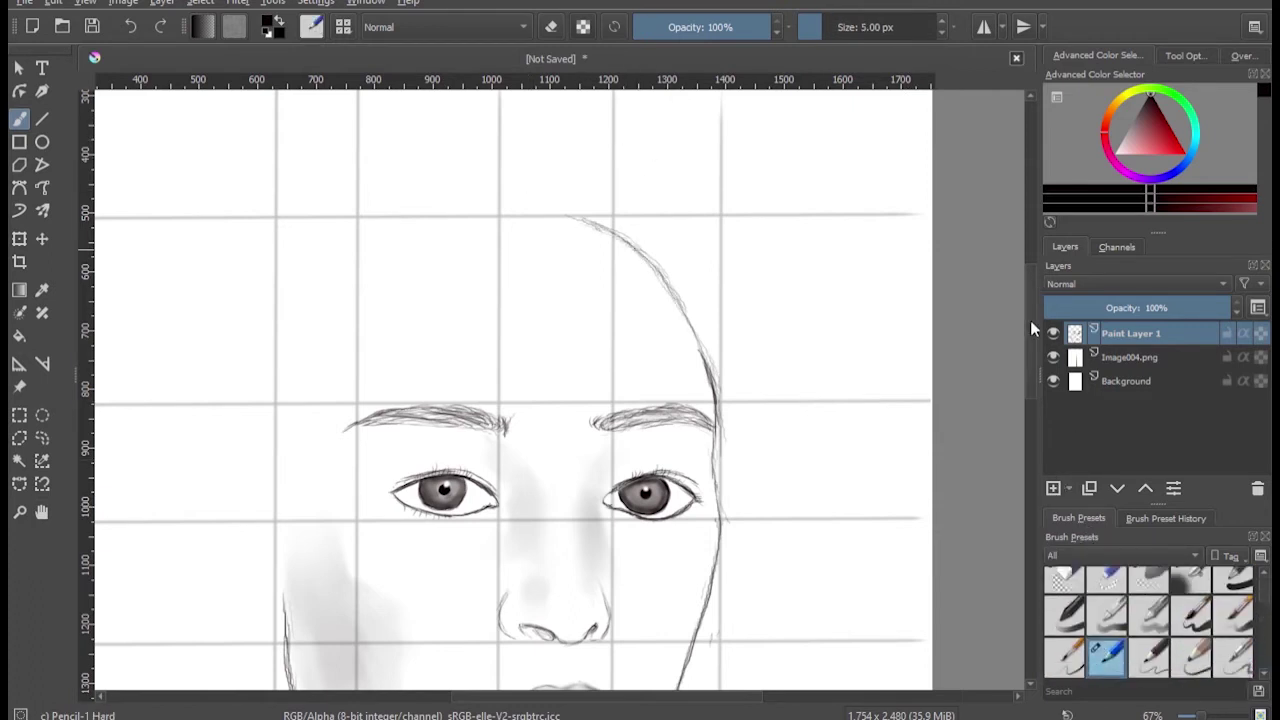
Step: Extend the head outline down the right side, across the top and along the left
scroll(578, 132, "up", 1)
left_click_drag(649, 185, 690, 263)
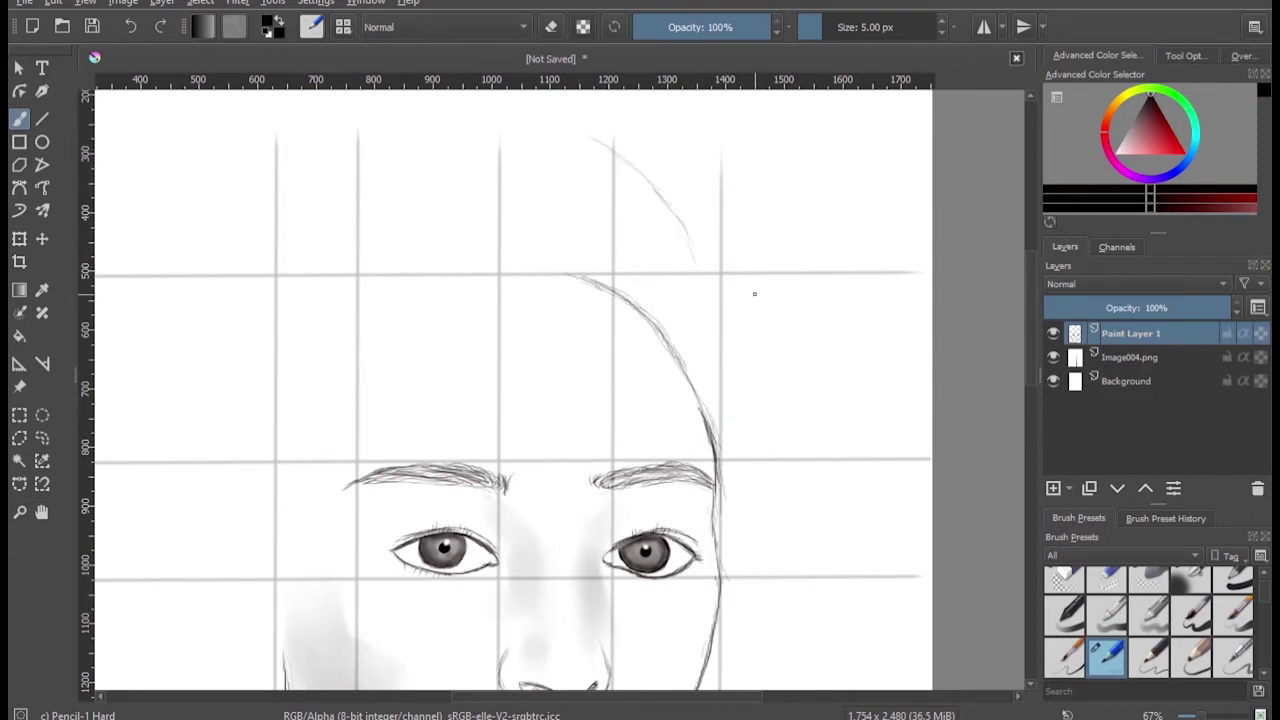
left_click_drag(715, 315, 722, 420)
left_click_drag(720, 370, 704, 272)
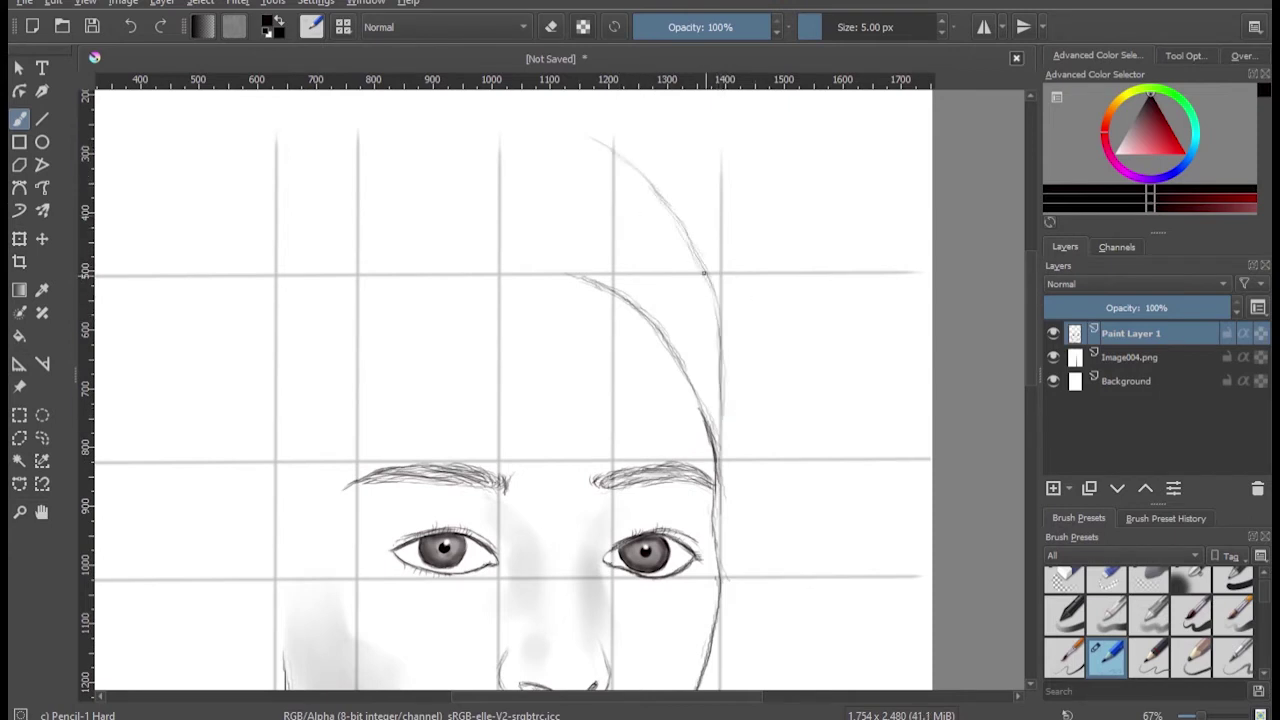
left_click_drag(504, 268, 422, 296)
left_click_drag(392, 336, 355, 386)
left_click_drag(415, 310, 522, 310)
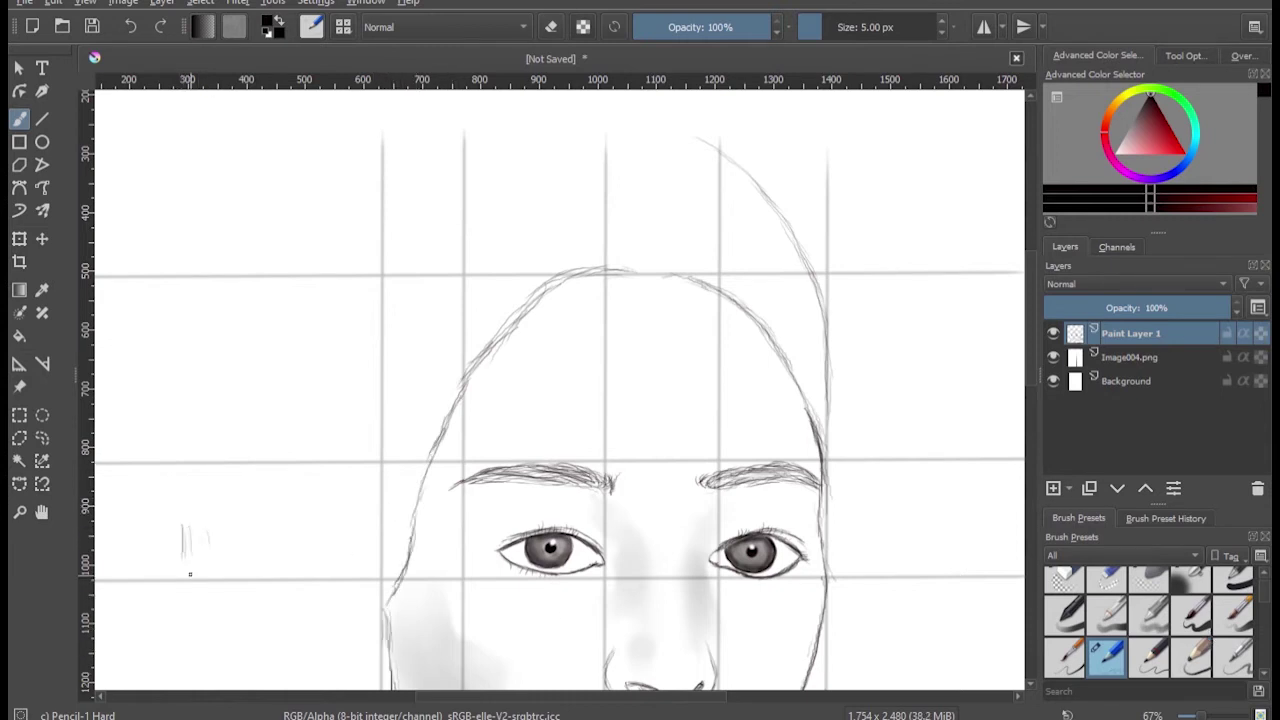
Step: Darken the hair line beside the left cheek and connect the small left mark to it
left_click_drag(222, 633, 225, 495)
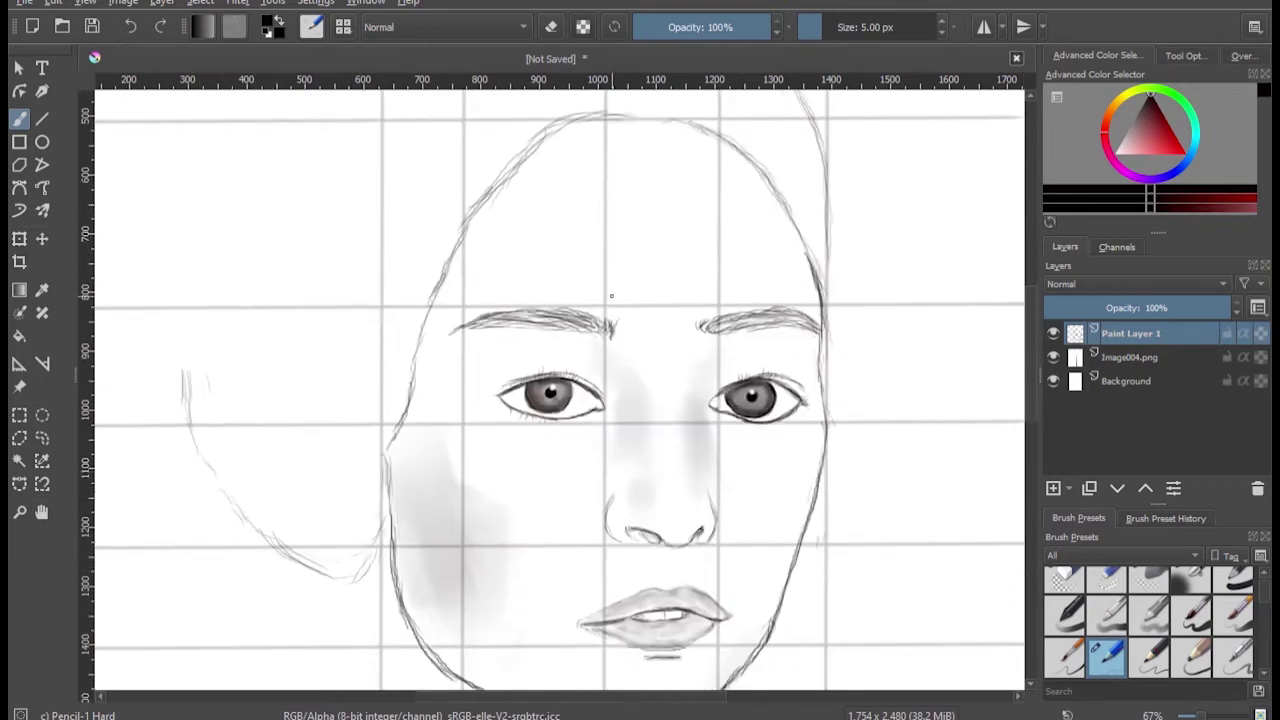
scroll(161, 371, "up", 3)
scroll(222, 571, "down", 3)
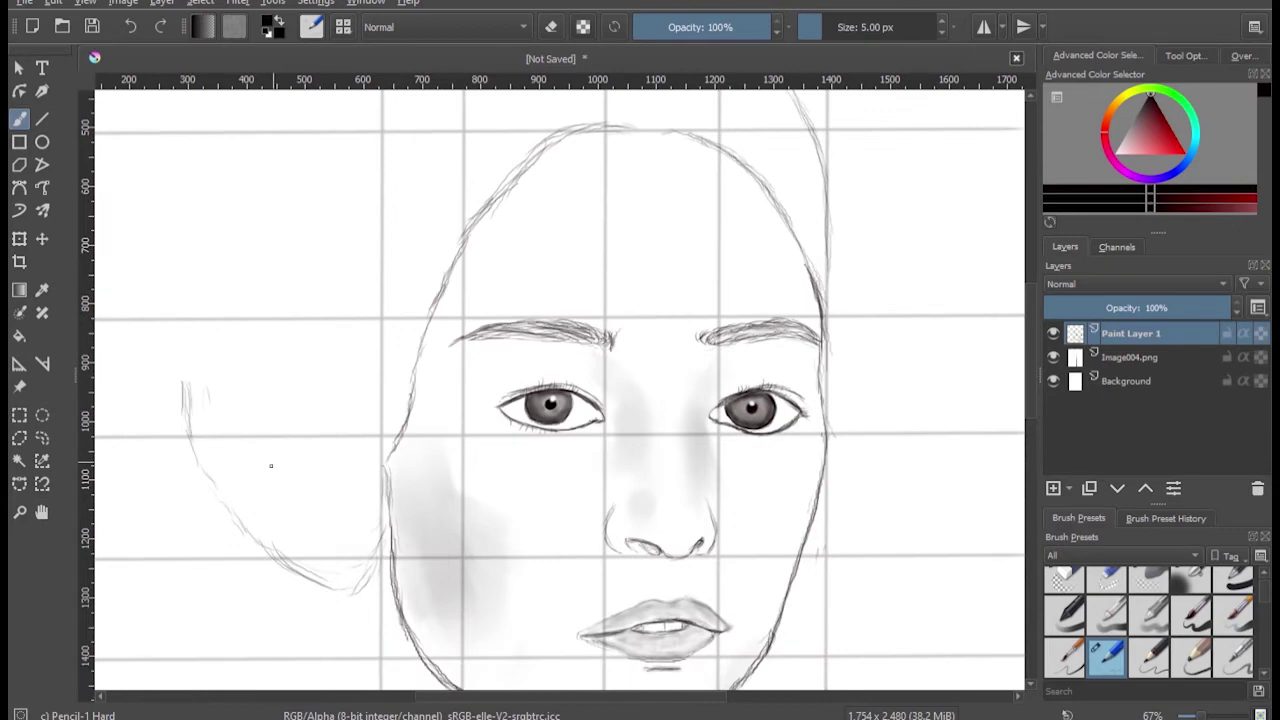
mouse_move(190, 401)
left_mouse_down()
mouse_move(202, 486)
mouse_move(337, 594)
mouse_move(380, 512)
left_mouse_up()
scroll(300, 301, "up", 3)
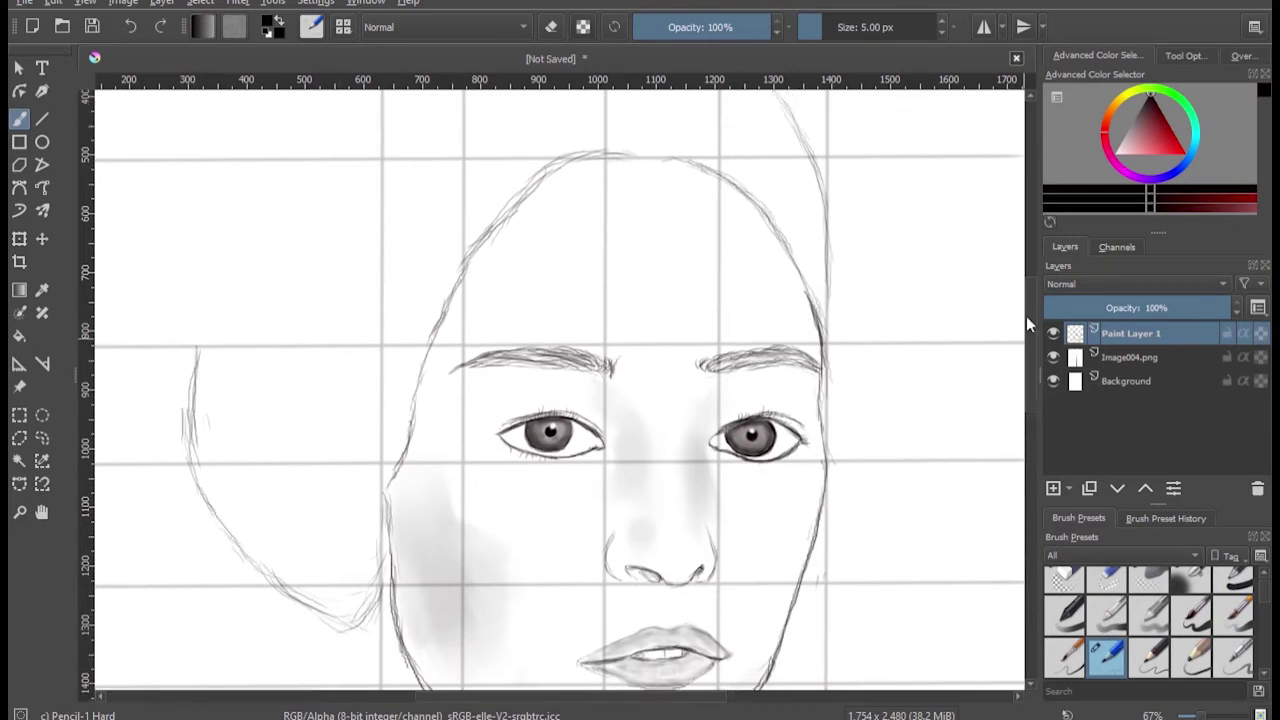
left_click_drag(275, 342, 200, 495)
Step: Extend the left hair line upward, close the top hair line and draw the outer arc above it
scroll(821, 195, "up", 2)
left_click_drag(288, 396, 350, 322)
left_click_drag(516, 251, 555, 245)
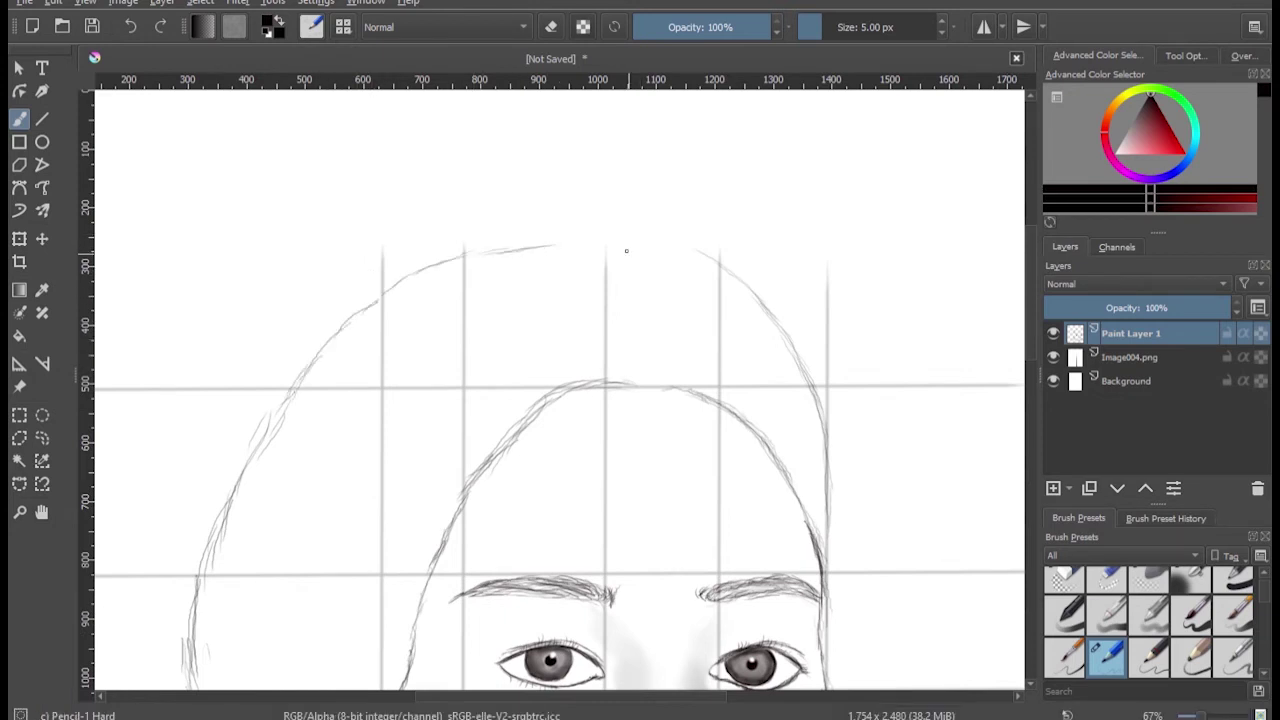
mouse_move(676, 246)
left_mouse_down()
mouse_move(566, 237)
mouse_move(466, 250)
left_mouse_up()
mouse_move(340, 277)
left_mouse_down()
mouse_move(608, 206)
mouse_move(728, 228)
left_mouse_up()
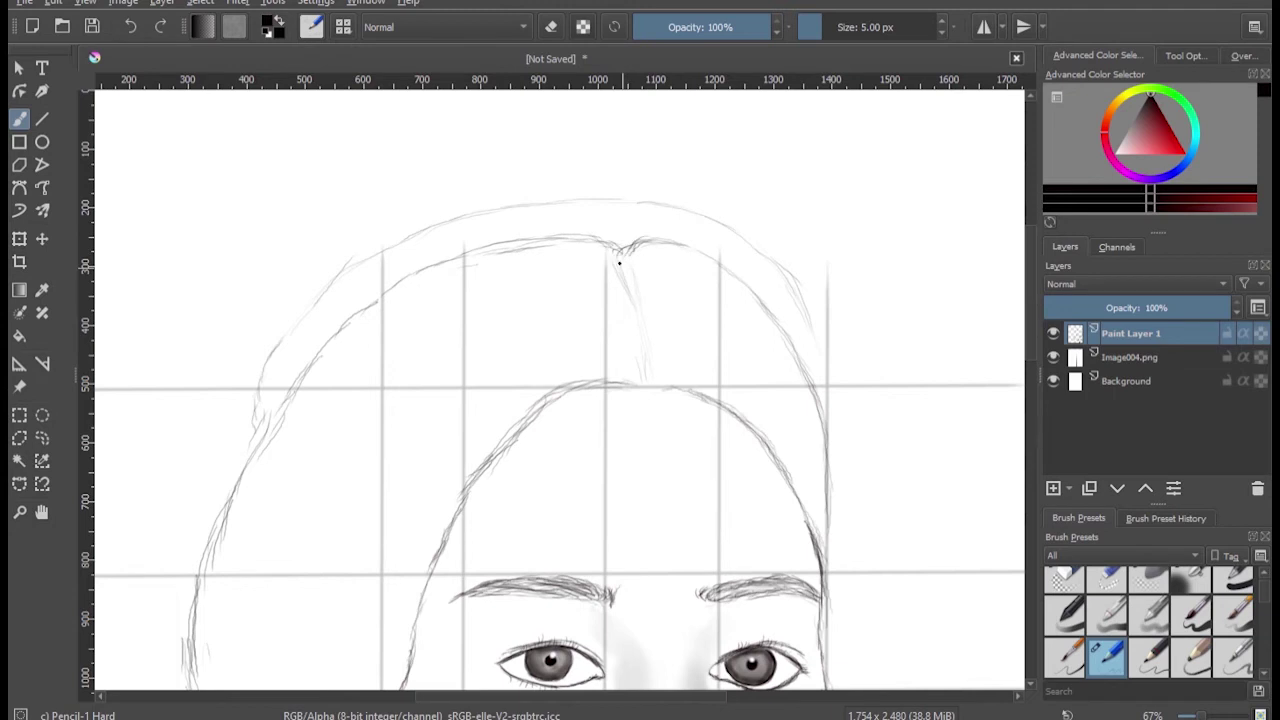
Step: Thicken and darken the forehead hairline arc, especially right of the parting
left_click_drag(670, 379, 540, 392)
left_click_drag(606, 366, 510, 420)
mouse_move(645, 376)
left_mouse_down()
mouse_move(799, 487)
mouse_move(822, 545)
mouse_move(702, 384)
mouse_move(818, 526)
left_mouse_up()
left_click_drag(752, 424, 806, 471)
left_click_drag(730, 394, 820, 508)
mouse_move(648, 356)
left_mouse_down()
mouse_move(786, 428)
mouse_move(786, 446)
left_mouse_up()
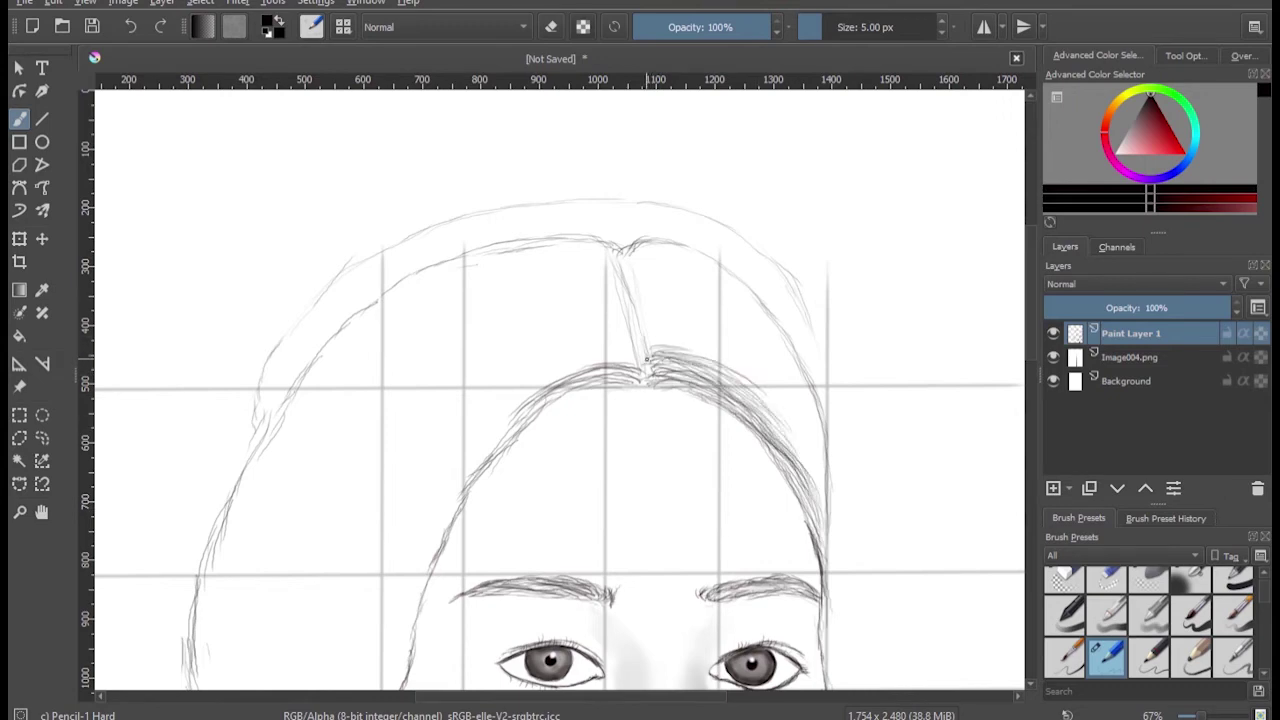
left_click_drag(647, 369, 708, 350)
left_click_drag(718, 355, 649, 342)
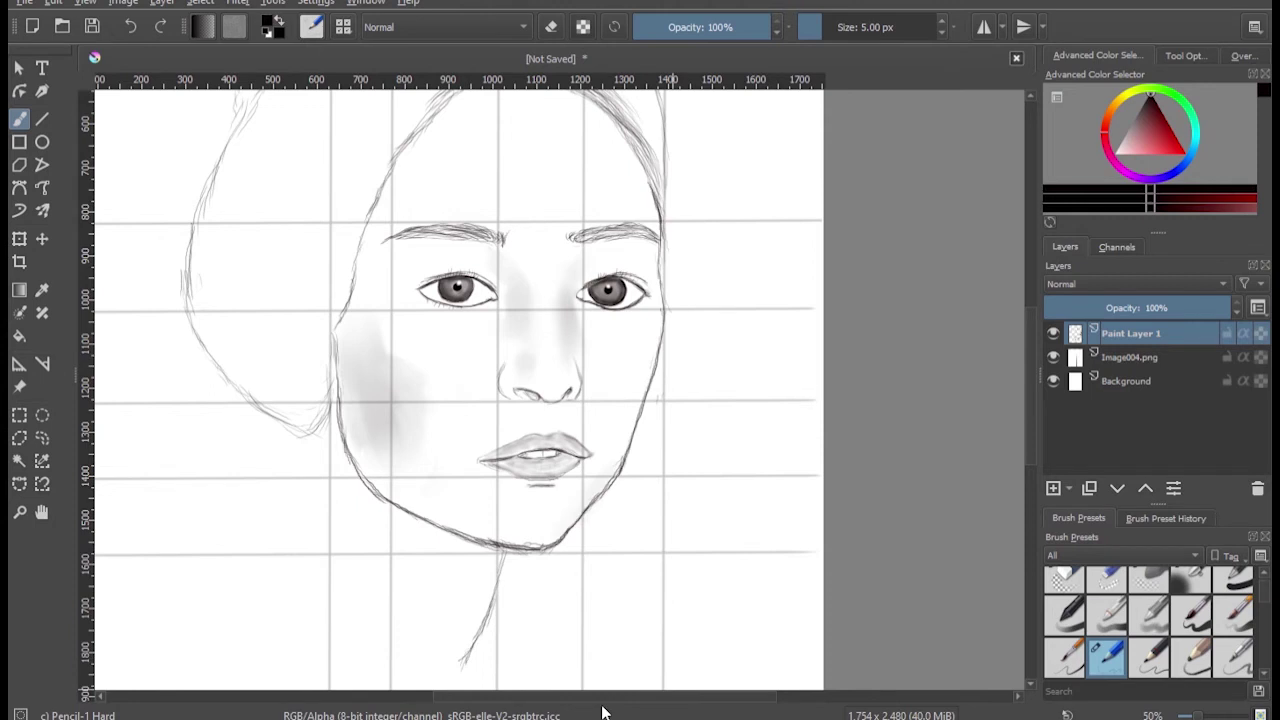
Step: Sketch a shoulder line and a short left jaw stroke, then erase part of the jaw line
left_click_drag(603, 700, 560, 700)
left_click_drag(447, 428, 435, 482)
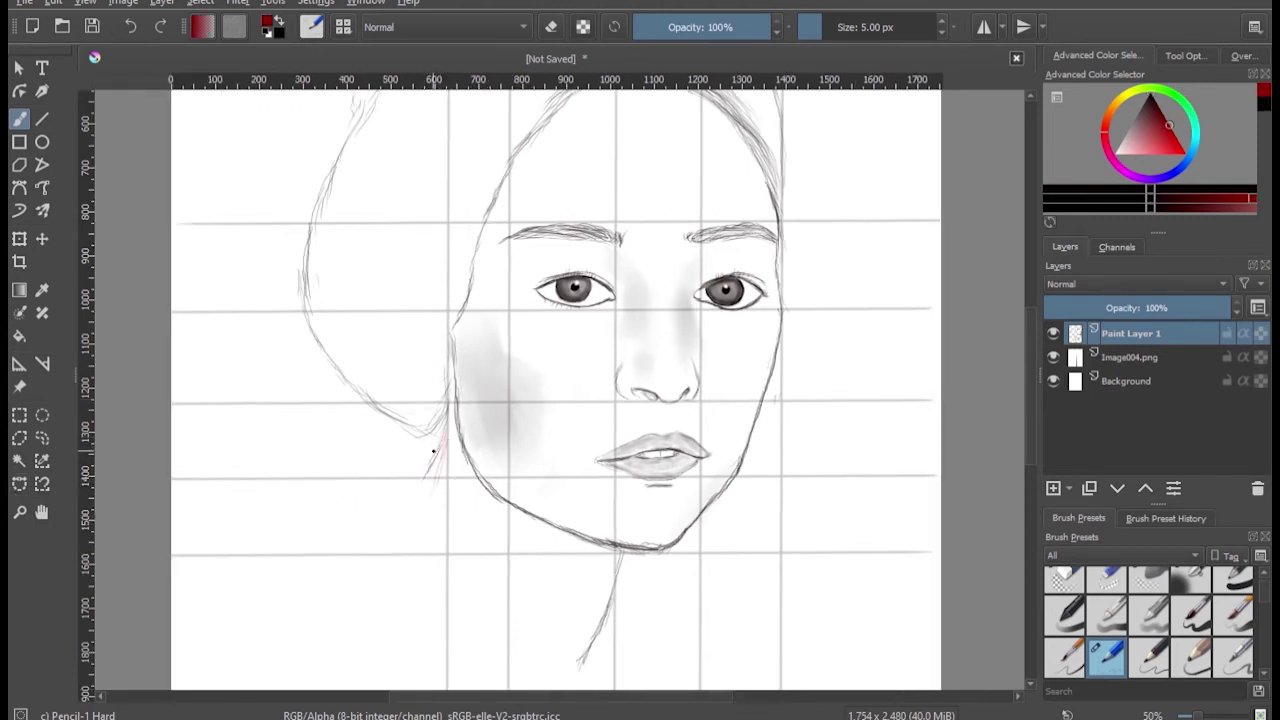
key("e")
left_click_drag(388, 413, 419, 429)
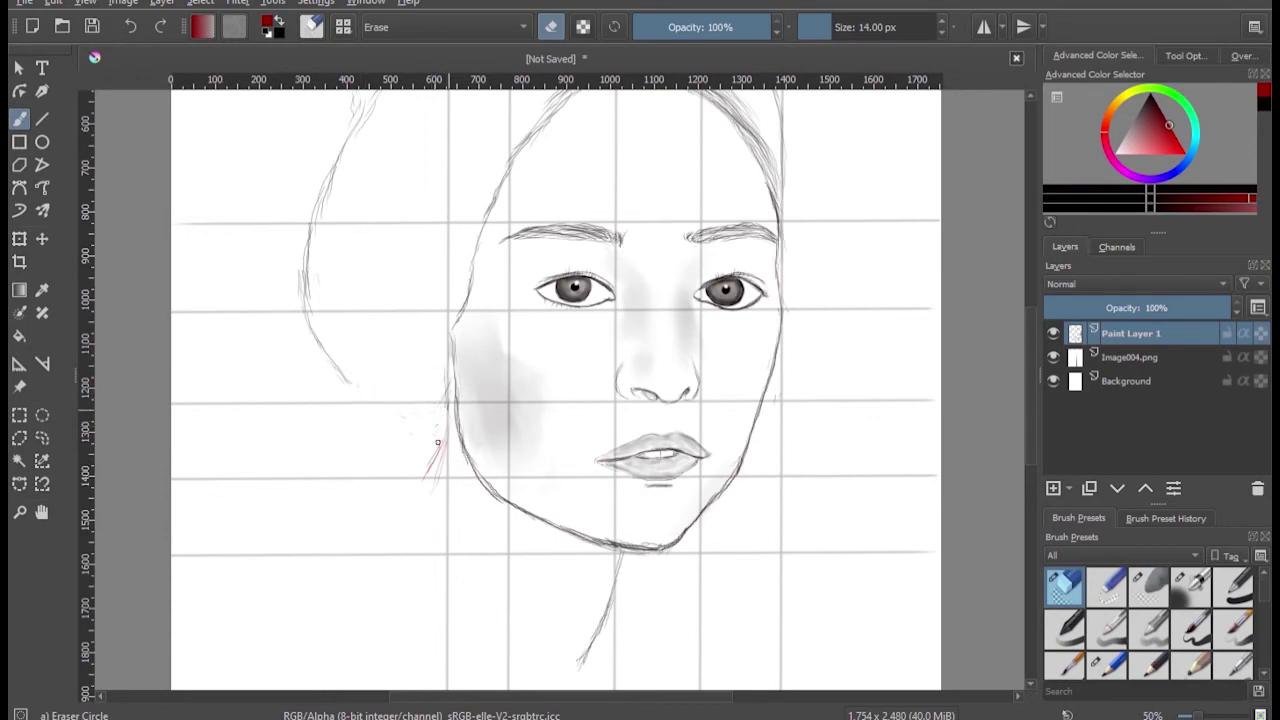
Step: With Pencil-1 Hard, redraw the short left jaw stroke and erase its lower tail
right_click(315, 455)
left_click(432, 492)
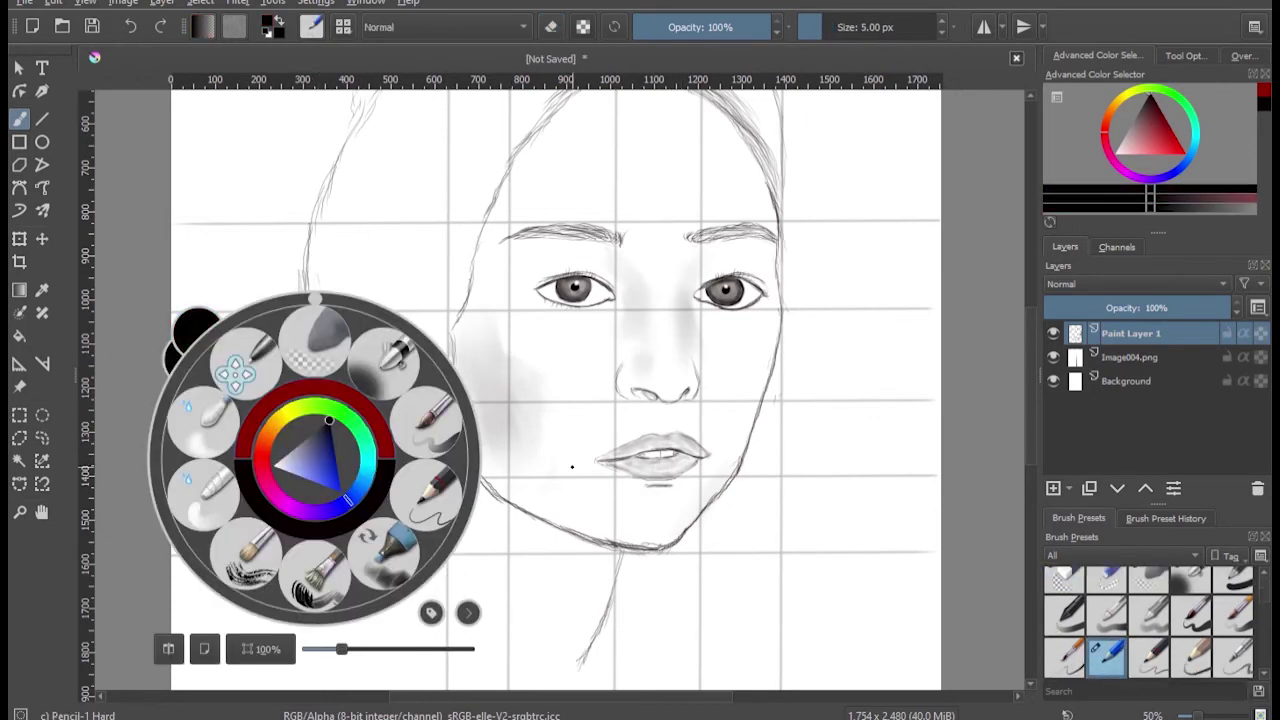
left_click(572, 466)
left_click_drag(455, 406, 447, 440)
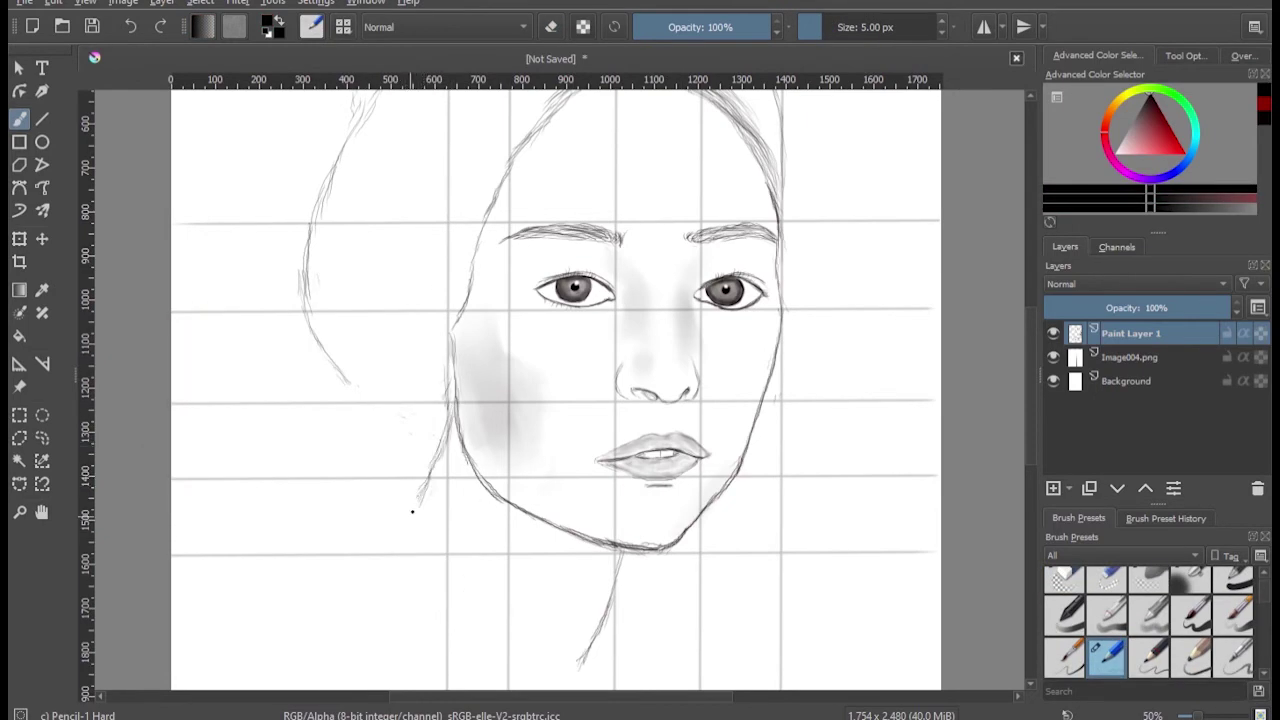
key("e")
mouse_move(404, 545)
left_mouse_down()
mouse_move(420, 500)
mouse_move(408, 508)
left_mouse_up()
key("e")
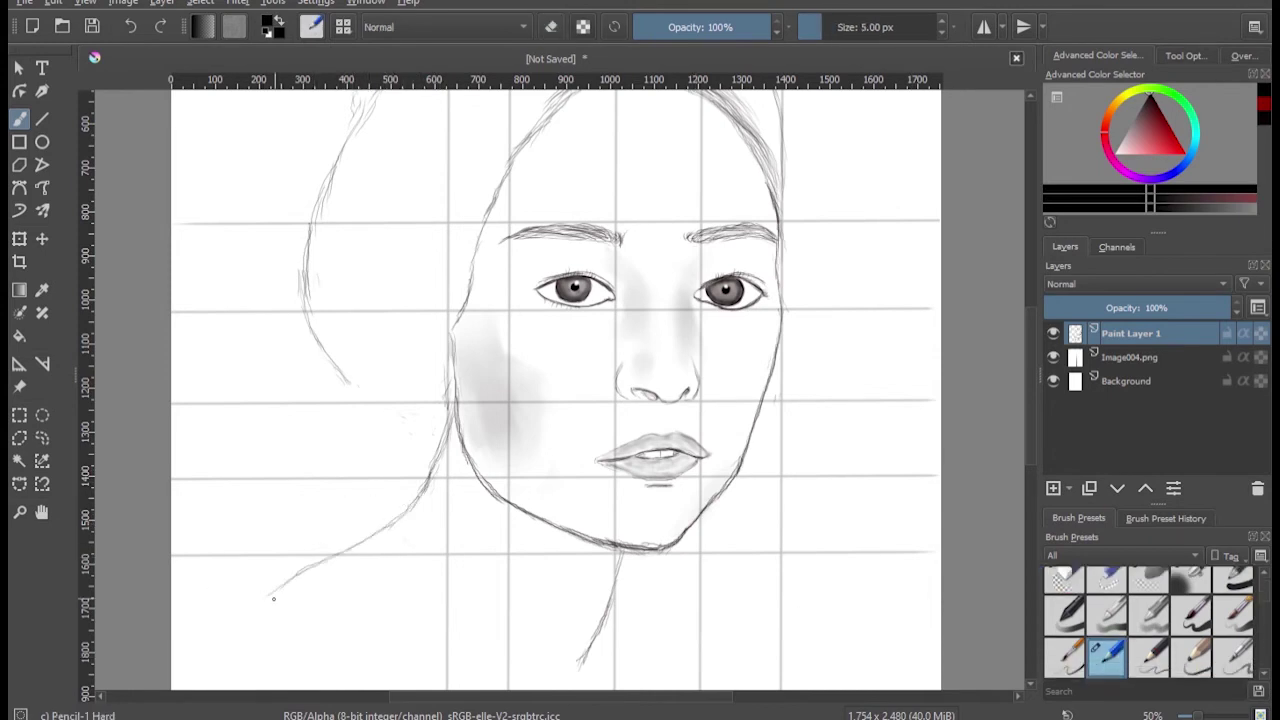
Step: Lighten stray sketch lines near the chin and along the right jawline with Eraser Soft
scroll(544, 497, "down", 3)
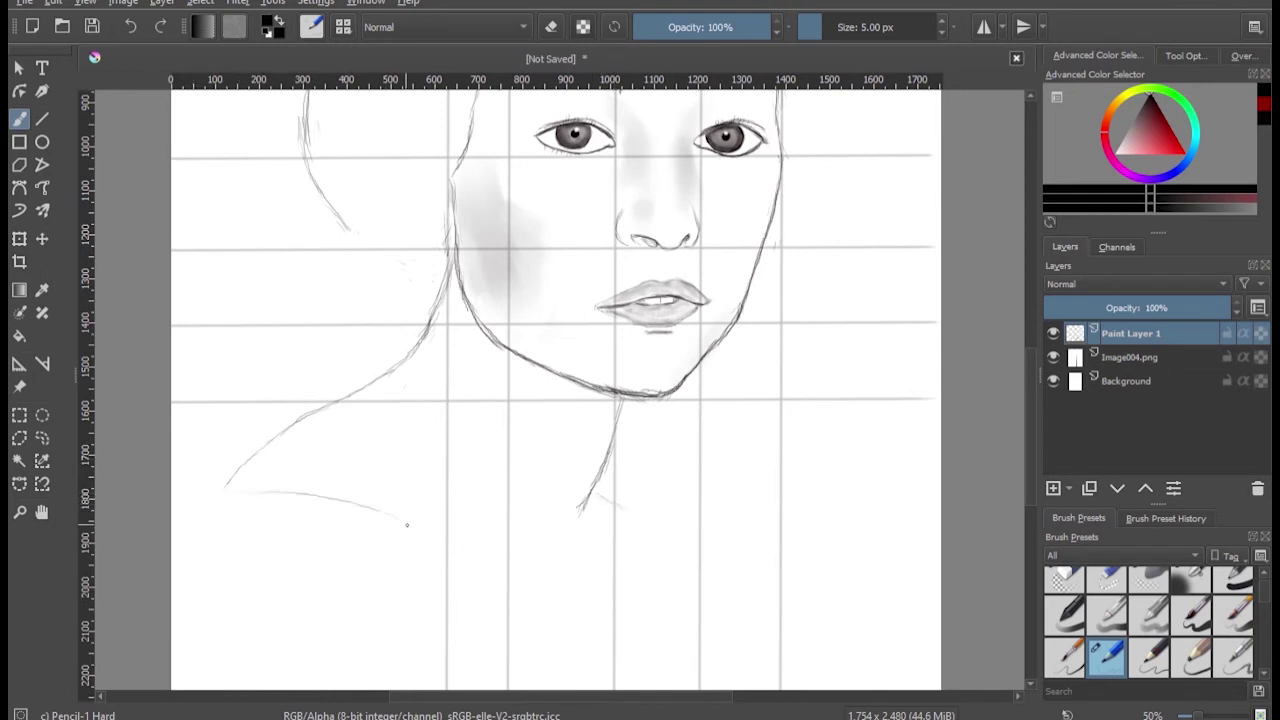
scroll(1035, 455, "down", 2)
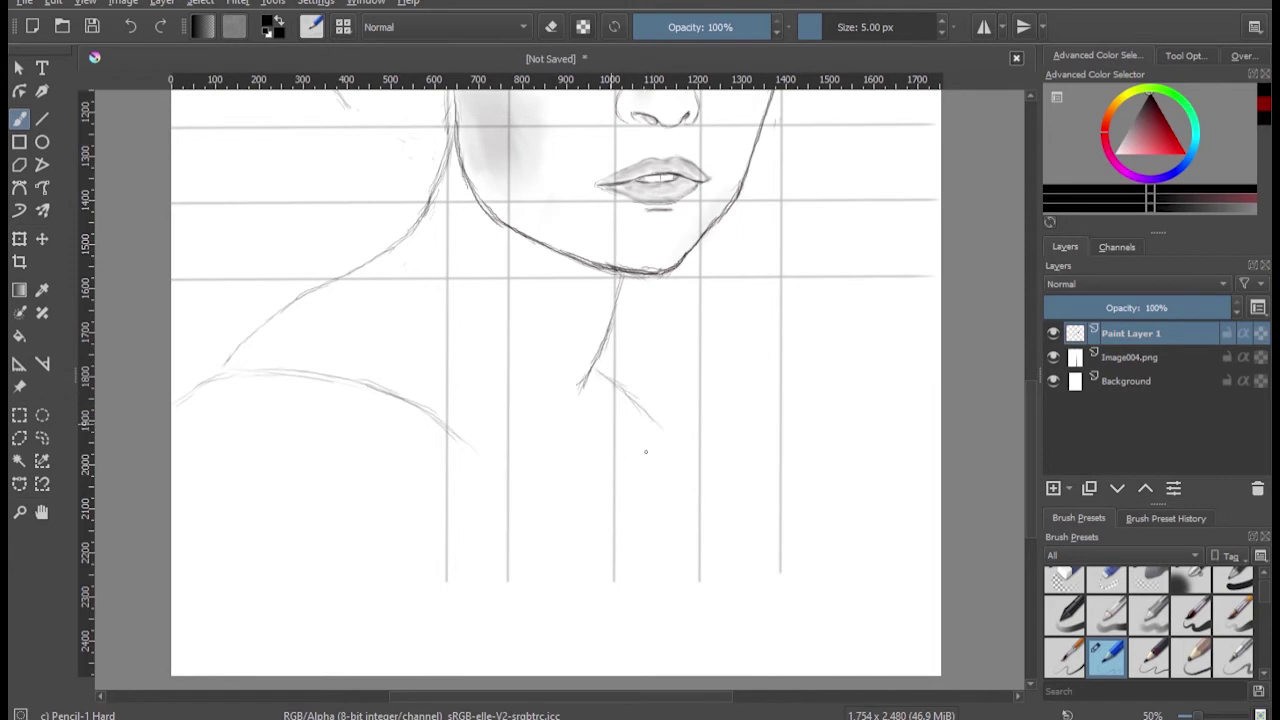
scroll(645, 452, "up", 3)
key("e")
left_click_drag(641, 416, 576, 405)
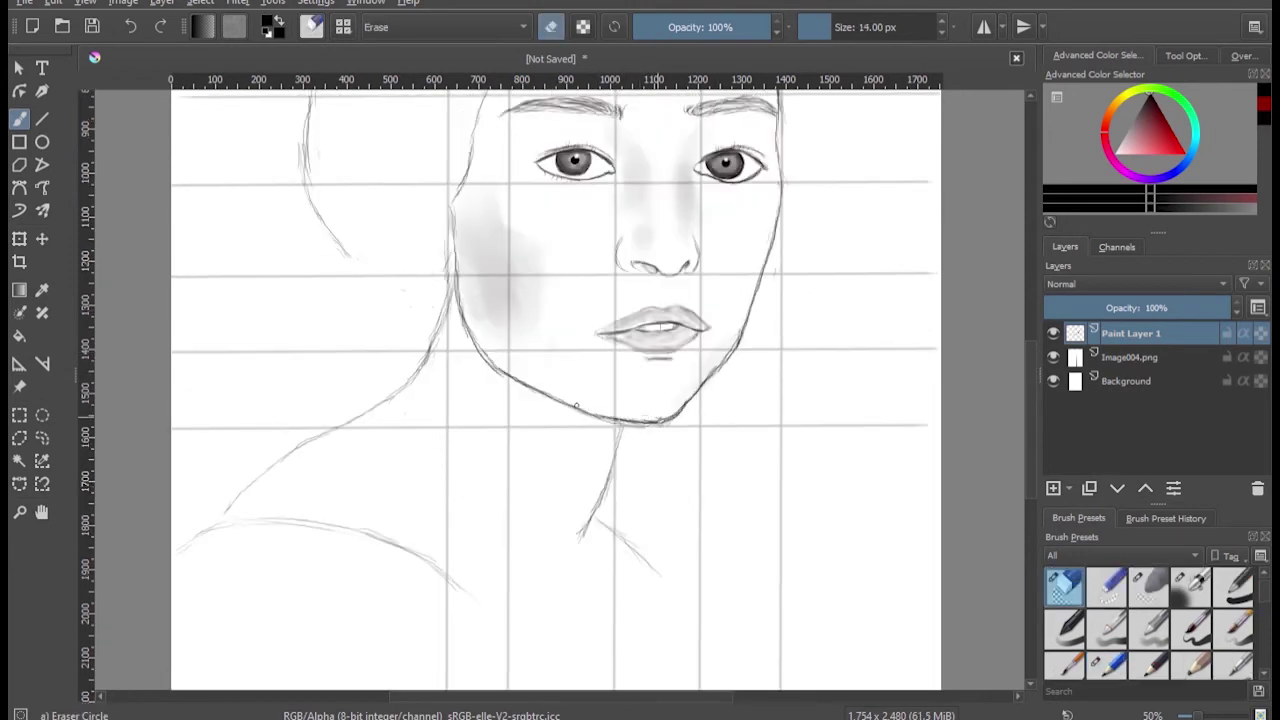
key("slash")
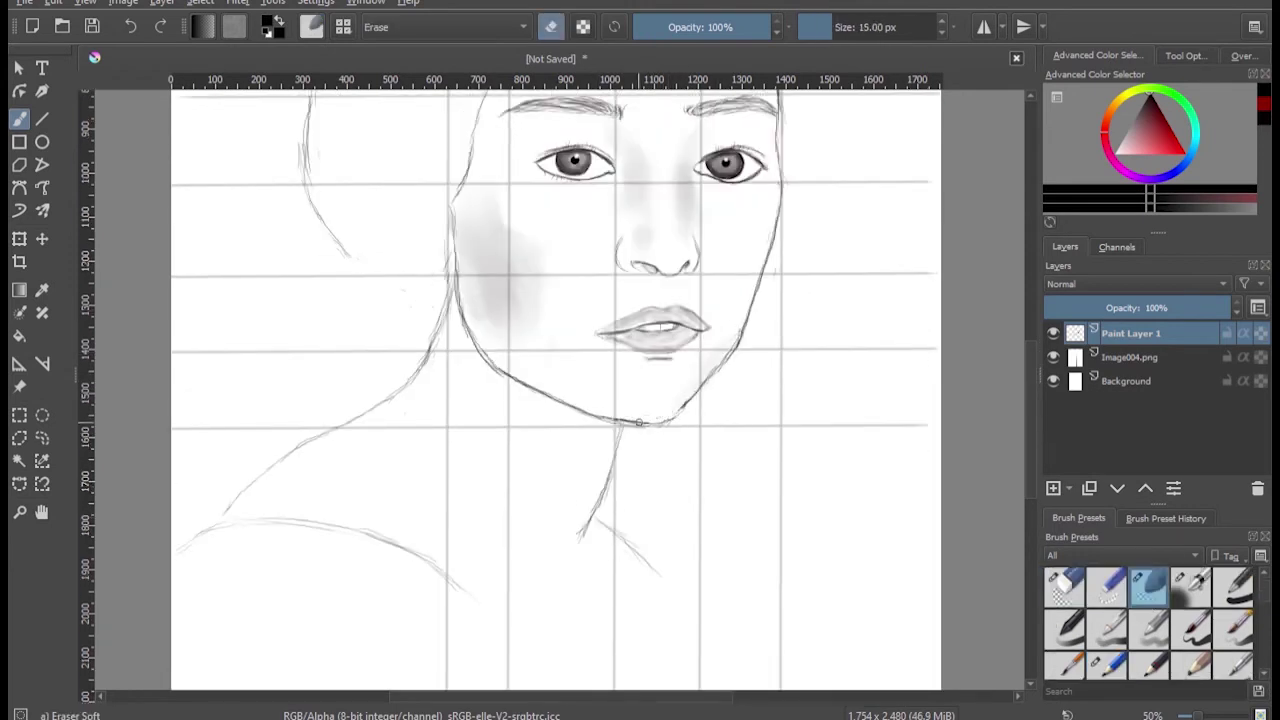
left_click_drag(775, 222, 744, 322)
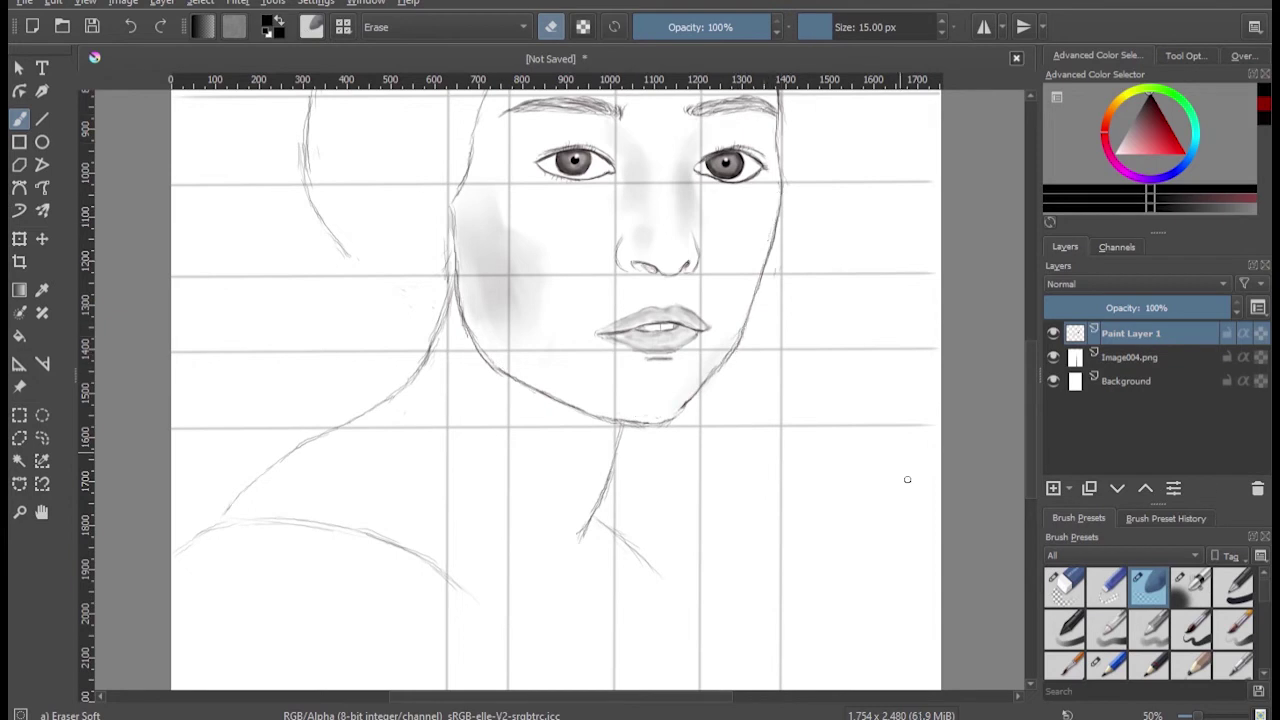
Step: With Pencil-1 Hard, draw the first hair strands along the top right of the head
scroll(1033, 427, "up", 5)
left_click(1106, 655)
mouse_move(700, 150)
left_mouse_down()
mouse_move(770, 253)
mouse_move(745, 195)
mouse_move(750, 205)
left_mouse_up()
left_click_drag(655, 135, 740, 160)
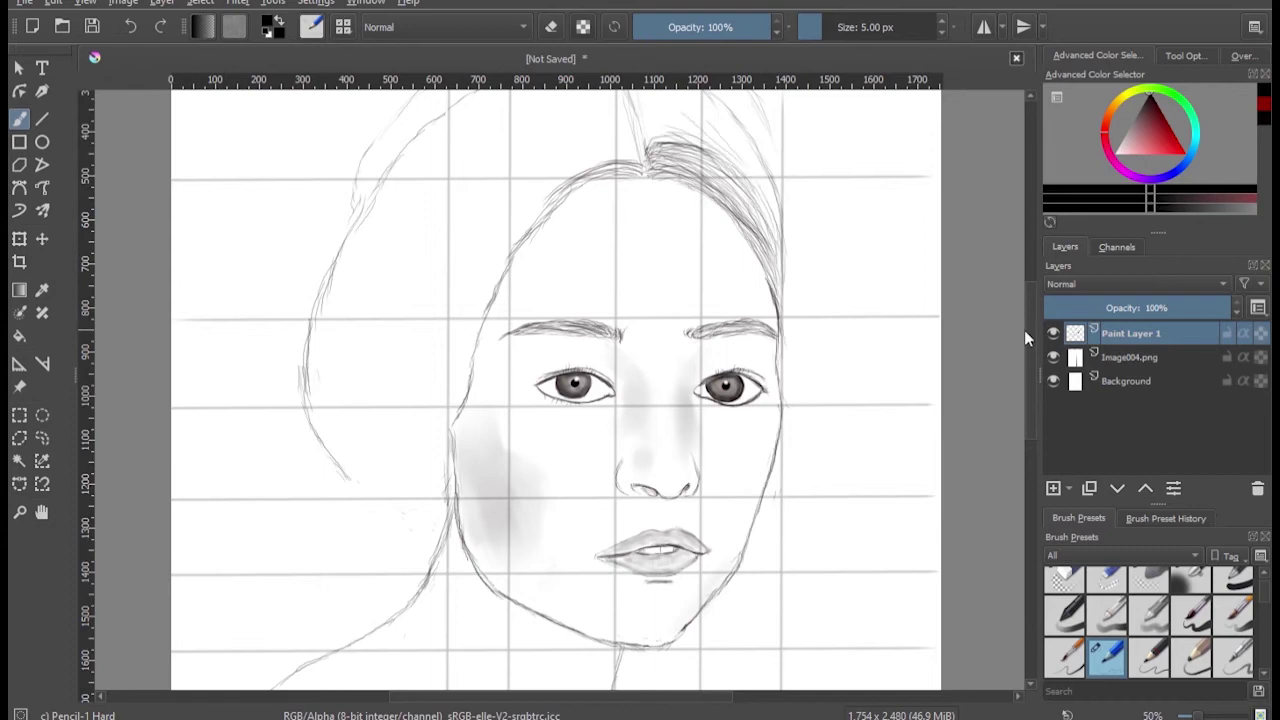
Step: Add hair strands around the parting, the right section and along the left hairline
scroll(684, 265, "up", 3)
left_click_drag(684, 266, 760, 298)
left_click_drag(665, 222, 740, 262)
mouse_move(640, 200)
left_mouse_down()
mouse_move(735, 252)
mouse_move(690, 250)
left_mouse_up()
left_click_drag(638, 201, 756, 304)
mouse_move(620, 286)
left_mouse_down()
mouse_move(530, 336)
mouse_move(502, 382)
left_mouse_up()
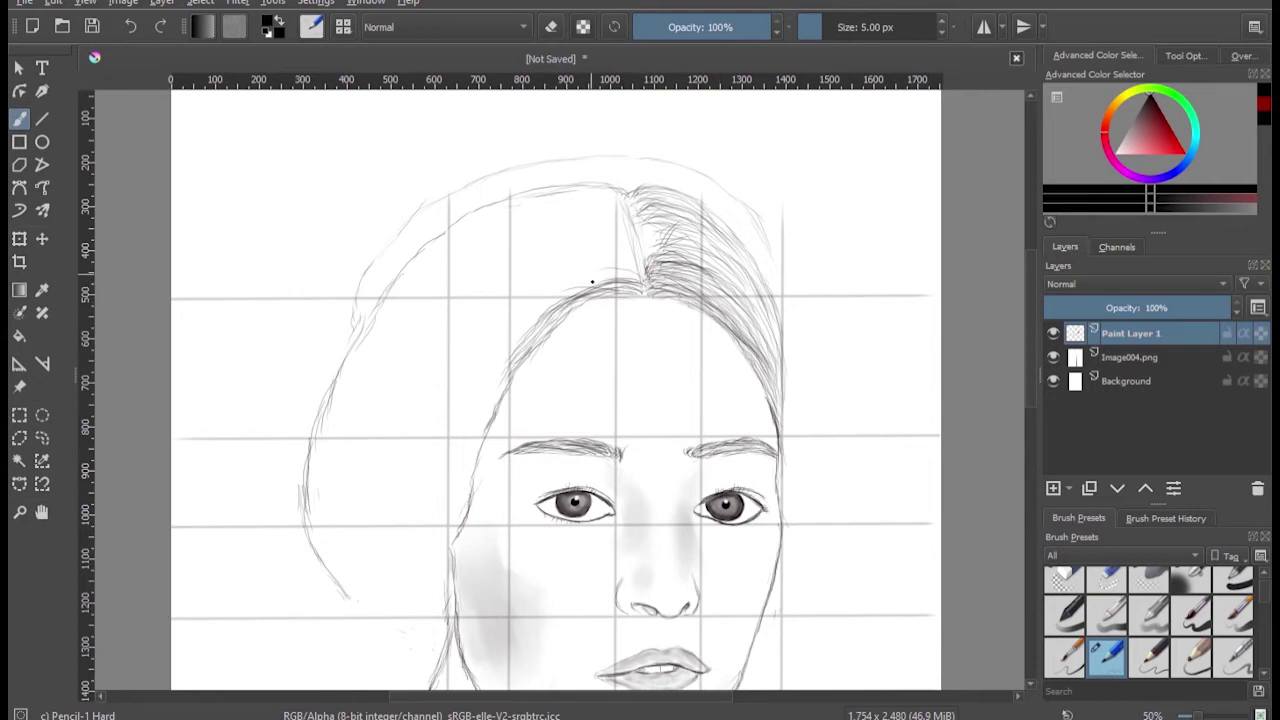
Step: Add fine strands in the parting and long strands sweeping down-right from it
scroll(592, 283, "up", 3)
left_click_drag(598, 250, 720, 192)
left_click_drag(640, 300, 800, 190)
left_click_drag(592, 230, 725, 172)
mouse_move(578, 172)
left_mouse_down()
mouse_move(720, 145)
mouse_move(972, 545)
left_mouse_up()
left_click_drag(862, 310, 982, 562)
left_click_drag(770, 254, 870, 350)
left_click_drag(775, 186, 884, 294)
left_click_drag(768, 154, 874, 256)
left_click_drag(776, 348, 960, 558)
Step: Thicken and raise the left hair arc with strands extending down-left and along its top
left_click_drag(588, 360, 355, 400)
mouse_move(574, 332)
left_mouse_down()
mouse_move(423, 337)
mouse_move(340, 365)
mouse_move(408, 300)
mouse_move(462, 288)
left_mouse_up()
left_click_drag(570, 305, 404, 272)
left_click_drag(502, 292, 266, 478)
left_click_drag(582, 305, 404, 260)
left_click_drag(560, 280, 368, 300)
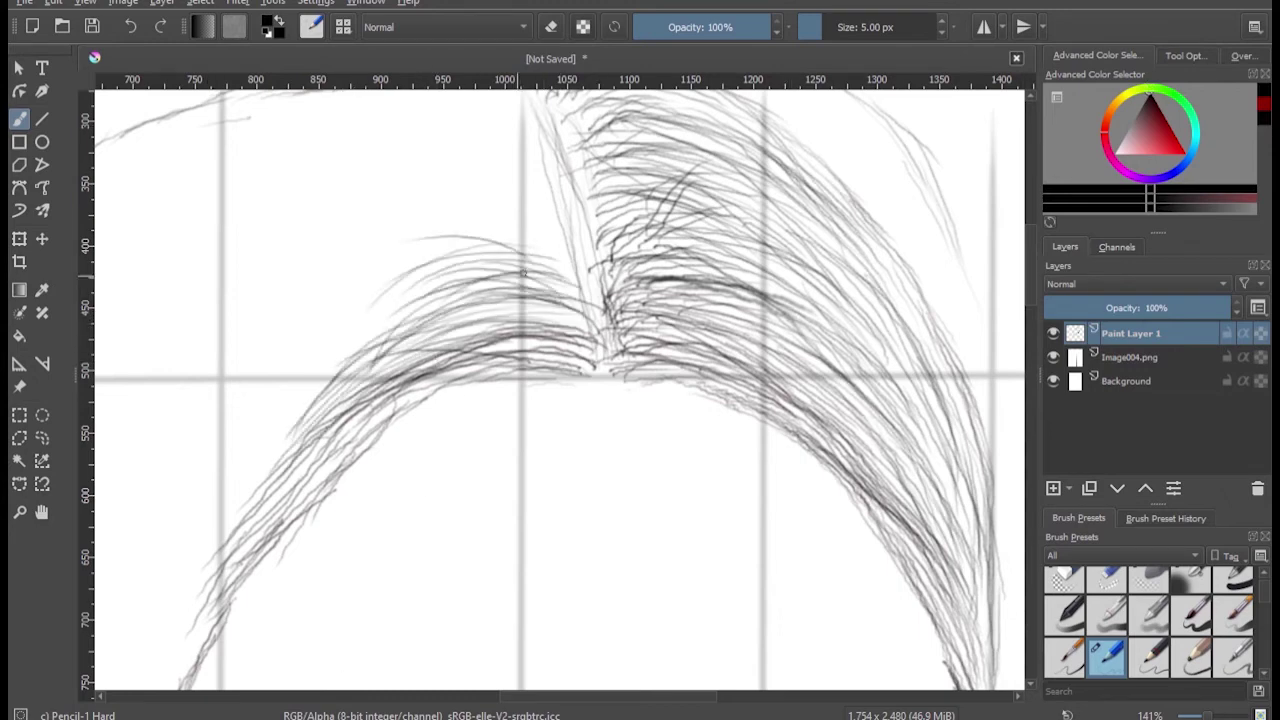
left_click_drag(568, 238, 414, 290)
left_click_drag(558, 216, 396, 242)
left_click_drag(494, 244, 366, 284)
Step: Add strands to the lower left and right hair, then hide the Image004.png grid layer
left_click_drag(558, 362, 358, 424)
left_click_drag(458, 386, 332, 470)
mouse_move(630, 364)
left_mouse_down()
mouse_move(880, 502)
mouse_move(940, 620)
left_mouse_up()
left_click_drag(730, 400, 955, 680)
left_click(1053, 357)
Step: Zoom out and add hair strands left of the parting and along the left hairline
key("1")
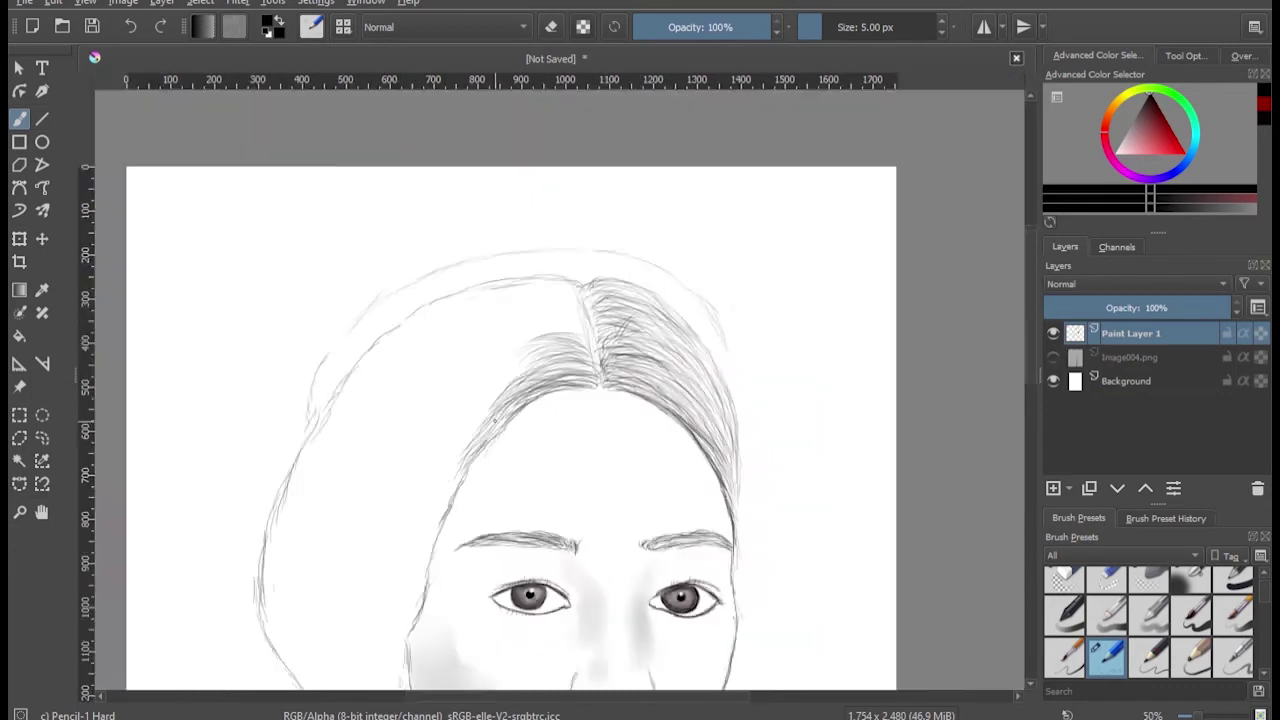
left_click_drag(588, 374, 486, 430)
left_click_drag(576, 330, 456, 444)
left_click_drag(492, 400, 410, 546)
left_click_drag(600, 308, 520, 348)
left_click_drag(622, 290, 522, 338)
mouse_move(614, 268)
left_mouse_down()
mouse_move(518, 304)
mouse_move(526, 292)
left_mouse_up()
Step: Sweep more strands from the parting toward the left hairline
mouse_move(612, 236)
left_mouse_down()
mouse_move(534, 270)
mouse_move(414, 292)
left_mouse_up()
left_click_drag(568, 262, 364, 328)
left_click_drag(466, 260, 336, 322)
mouse_move(554, 274)
left_mouse_down()
mouse_move(364, 348)
mouse_move(404, 350)
left_mouse_up()
left_click_drag(462, 282, 324, 376)
left_click_drag(430, 286, 300, 384)
left_click_drag(480, 306, 300, 420)
left_click_drag(432, 320, 300, 442)
Step: Mirror the canvas and sweep strands from the parting down the right side of the hair
key("m")
left_click_drag(558, 350, 714, 468)
left_click_drag(628, 406, 728, 512)
left_click_drag(666, 490, 748, 582)
left_click_drag(560, 326, 744, 596)
mouse_move(580, 290)
left_mouse_down()
mouse_move(812, 436)
mouse_move(788, 422)
left_mouse_up()
left_click_drag(742, 362, 896, 582)
left_click_drag(596, 331, 780, 430)
left_click_drag(680, 340, 860, 590)
left_click_drag(580, 308, 800, 488)
mouse_move(700, 400)
left_mouse_down()
mouse_move(840, 640)
mouse_move(810, 676)
left_mouse_up()
Step: Add strands toward the right hairline, along the right hair edge and faintly beside the eye
left_click_drag(686, 442, 840, 672)
left_click_drag(512, 344, 730, 520)
left_click_drag(650, 412, 800, 674)
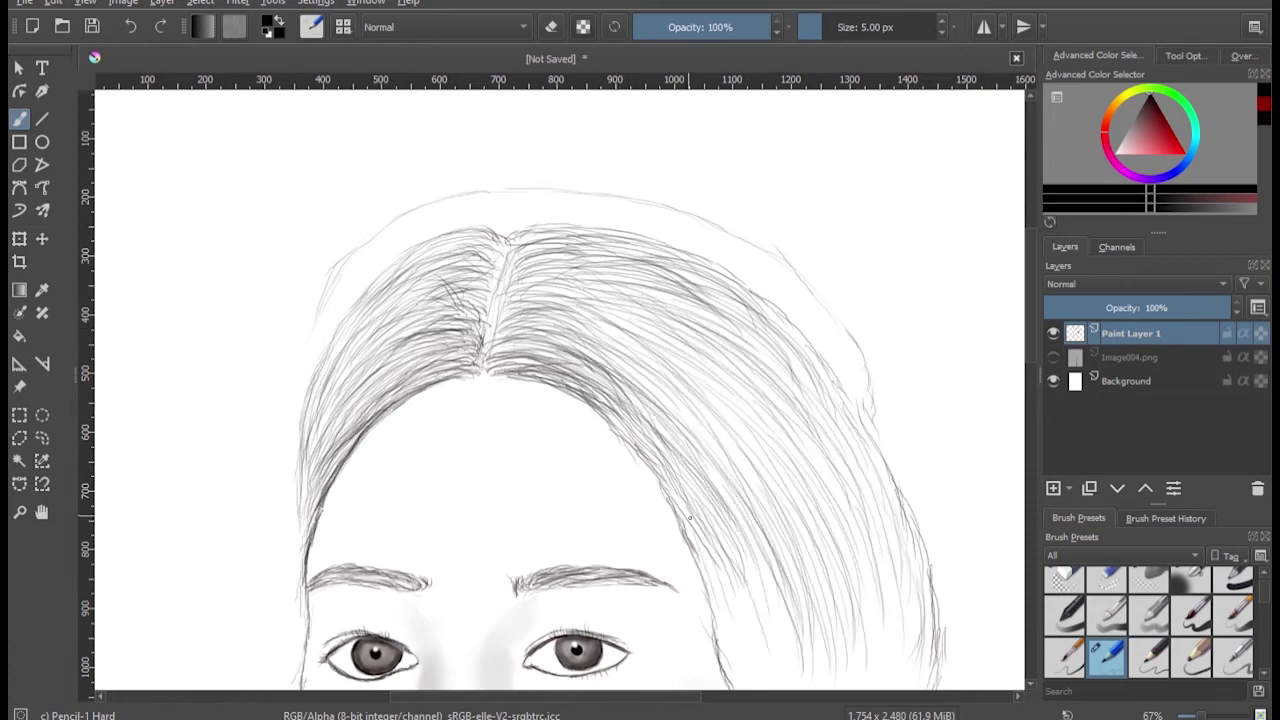
mouse_move(714, 496)
left_mouse_down()
mouse_move(780, 590)
mouse_move(740, 556)
left_mouse_up()
scroll(560, 390, "down", 3)
left_click_drag(684, 352, 744, 506)
left_click_drag(700, 384, 750, 530)
left_click_drag(676, 338, 722, 442)
left_click_drag(688, 360, 728, 472)
left_click_drag(718, 410, 754, 516)
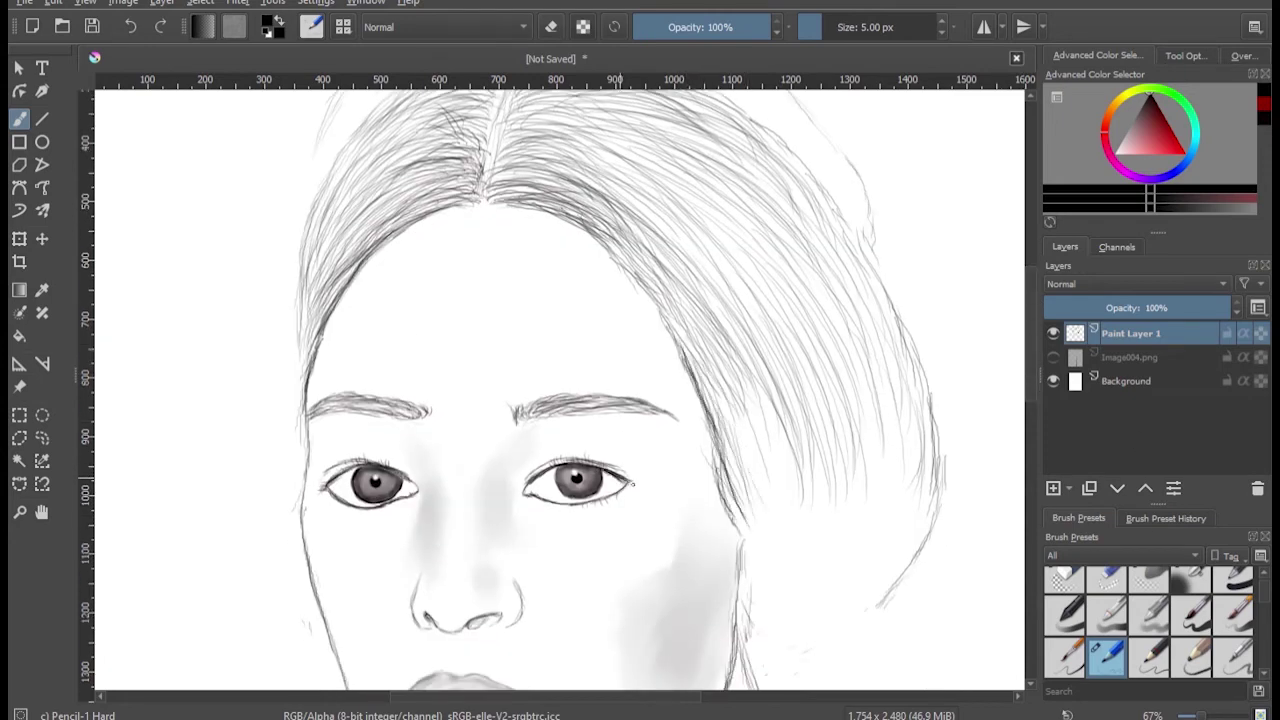
Step: Sweep strands across the right hair section and fill the lower right with curving strands
mouse_move(588, 232)
left_mouse_down()
mouse_move(670, 310)
mouse_move(692, 358)
left_mouse_up()
left_click_drag(494, 188, 590, 234)
left_click_drag(540, 192, 696, 318)
left_click_drag(612, 240, 738, 380)
left_click_drag(670, 292, 786, 492)
mouse_move(912, 446)
left_mouse_down()
mouse_move(840, 628)
mouse_move(806, 672)
left_mouse_up()
left_click_drag(876, 470, 790, 660)
left_click_drag(850, 448, 780, 636)
left_click_drag(780, 432, 806, 604)
left_click_drag(740, 422, 752, 570)
Step: Add strands down the right side of the hair to the jaw
left_click_drag(740, 470, 754, 640)
left_click_drag(756, 422, 790, 610)
left_click_drag(804, 466, 818, 600)
left_click_drag(722, 400, 776, 530)
left_click_drag(606, 188, 770, 500)
mouse_move(722, 146)
left_mouse_down()
mouse_move(846, 320)
mouse_move(838, 492)
left_mouse_up()
left_click_drag(882, 426, 840, 588)
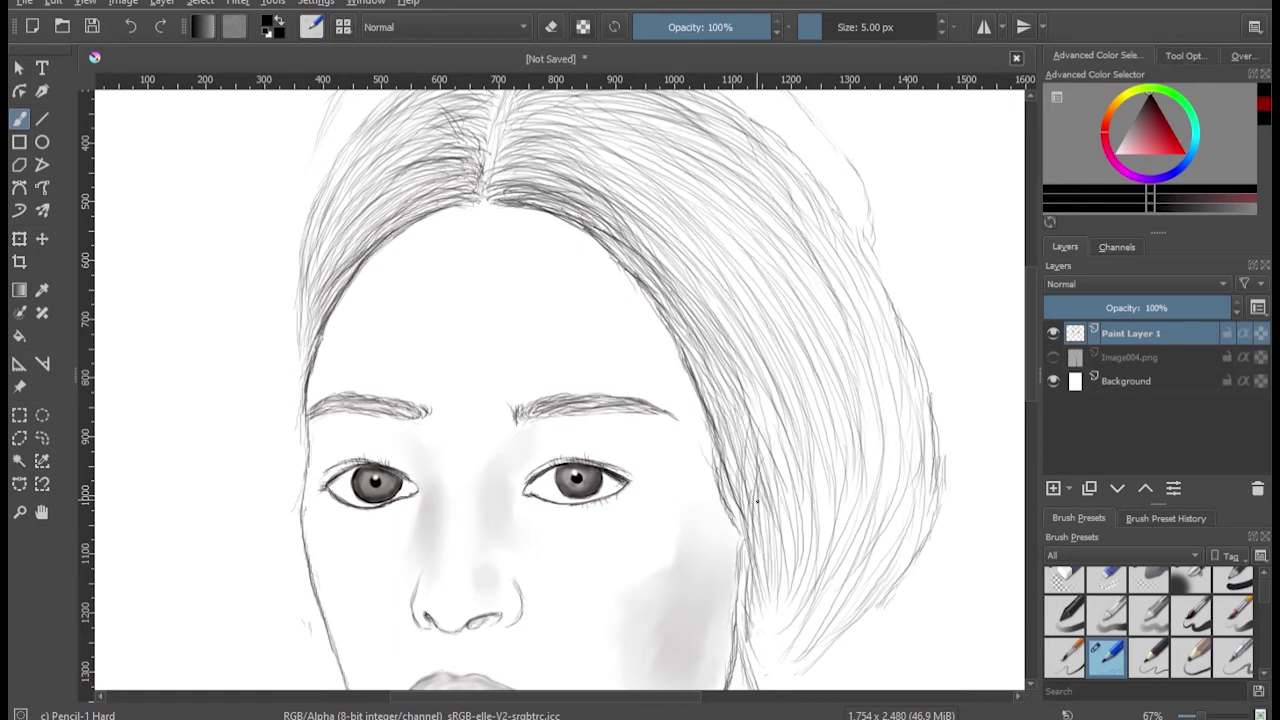
Step: Zoom into the right eye and draw its lower lid, darker iris edge and lower lashes
scroll(618, 497, "up", 2)
scroll(618, 497, "up", 2)
mouse_move(704, 440)
left_mouse_down()
mouse_move(636, 478)
mouse_move(482, 505)
left_mouse_up()
mouse_move(606, 452)
left_mouse_down()
mouse_move(500, 484)
mouse_move(537, 478)
mouse_move(452, 448)
left_mouse_up()
left_click_drag(434, 390, 523, 471)
mouse_move(630, 410)
left_mouse_down()
mouse_move(590, 468)
mouse_move(586, 515)
left_mouse_up()
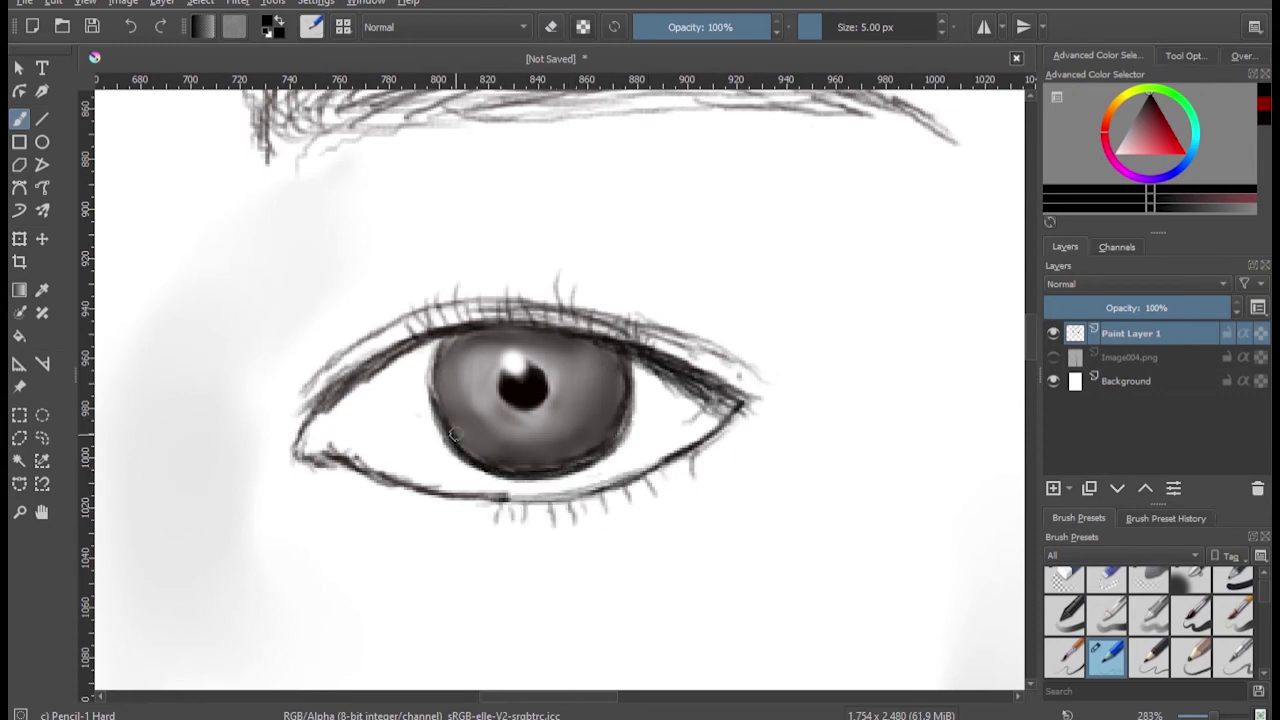
Step: With Pencil-2 at 10 px, darken the hairline toward the right cheek and add bold right-side strands
scroll(507, 490, "down", 6)
left_click(1149, 657)
left_click_drag(548, 312, 598, 396)
mouse_move(452, 258)
left_mouse_down()
mouse_move(620, 470)
mouse_move(576, 350)
left_mouse_up()
left_click_drag(660, 232, 720, 346)
left_click_drag(712, 282, 746, 482)
left_click_drag(612, 338, 666, 526)
left_click_drag(648, 486, 676, 574)
left_click_drag(660, 480, 690, 610)
Step: Thicken the lower right strands toward the jaw and darken the hair outline and left hairline
left_click_drag(770, 455, 690, 605)
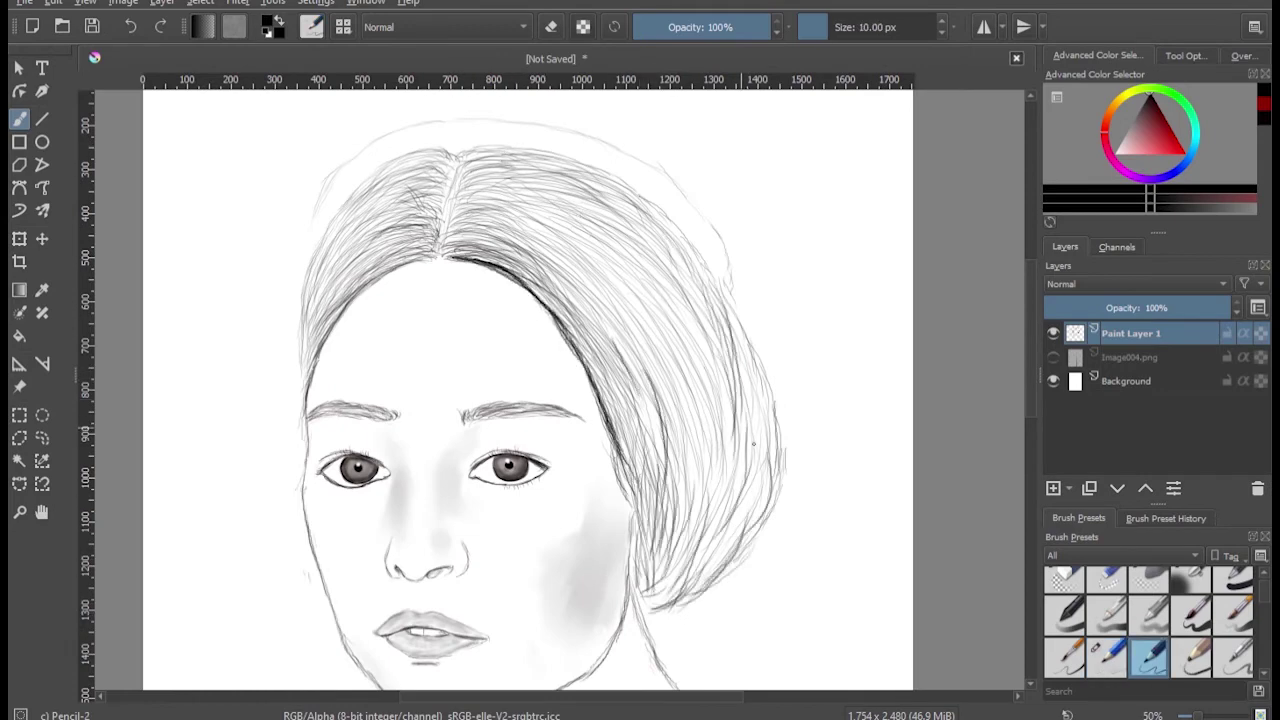
left_click_drag(650, 368, 700, 525)
left_click_drag(720, 415, 690, 565)
left_click_drag(646, 460, 680, 610)
left_click_drag(602, 418, 642, 516)
left_click_drag(452, 256, 345, 300)
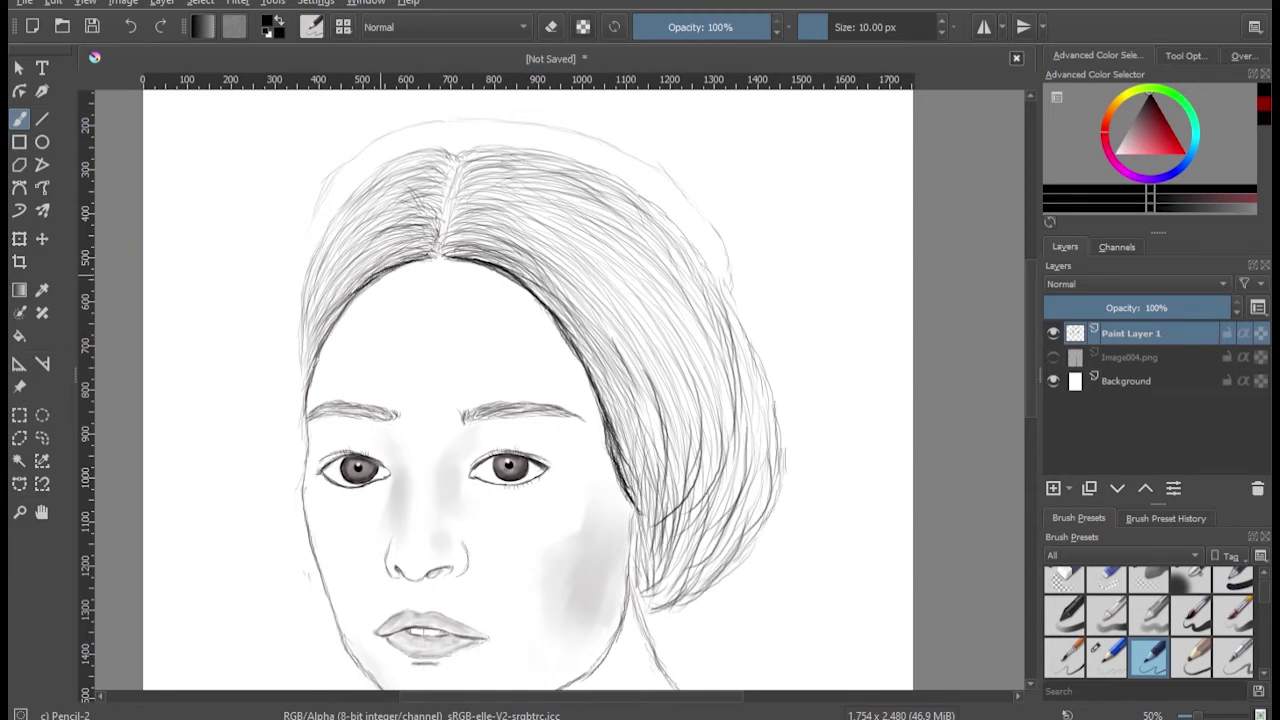
left_click_drag(400, 256, 318, 326)
left_click_drag(486, 218, 626, 380)
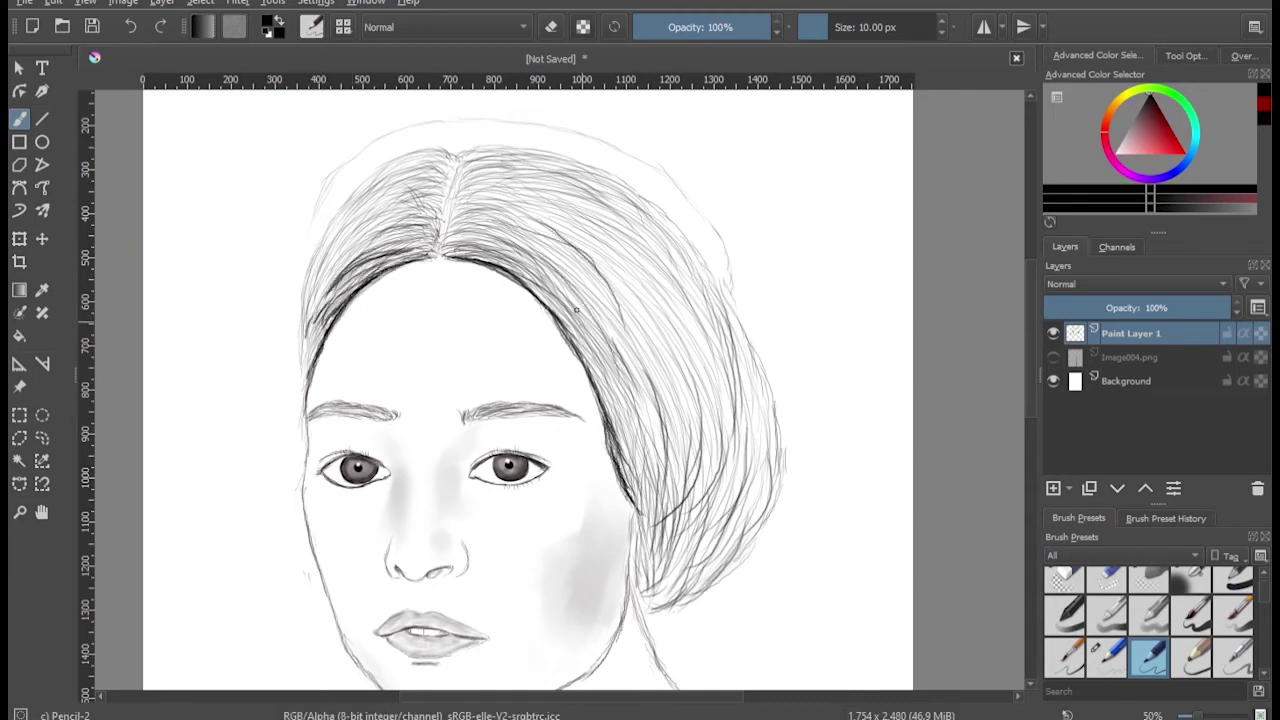
left_click_drag(572, 242, 720, 470)
Step: Mirror the canvas view and darken the right side of the hair with extra Pencil-2 strands
key("e")
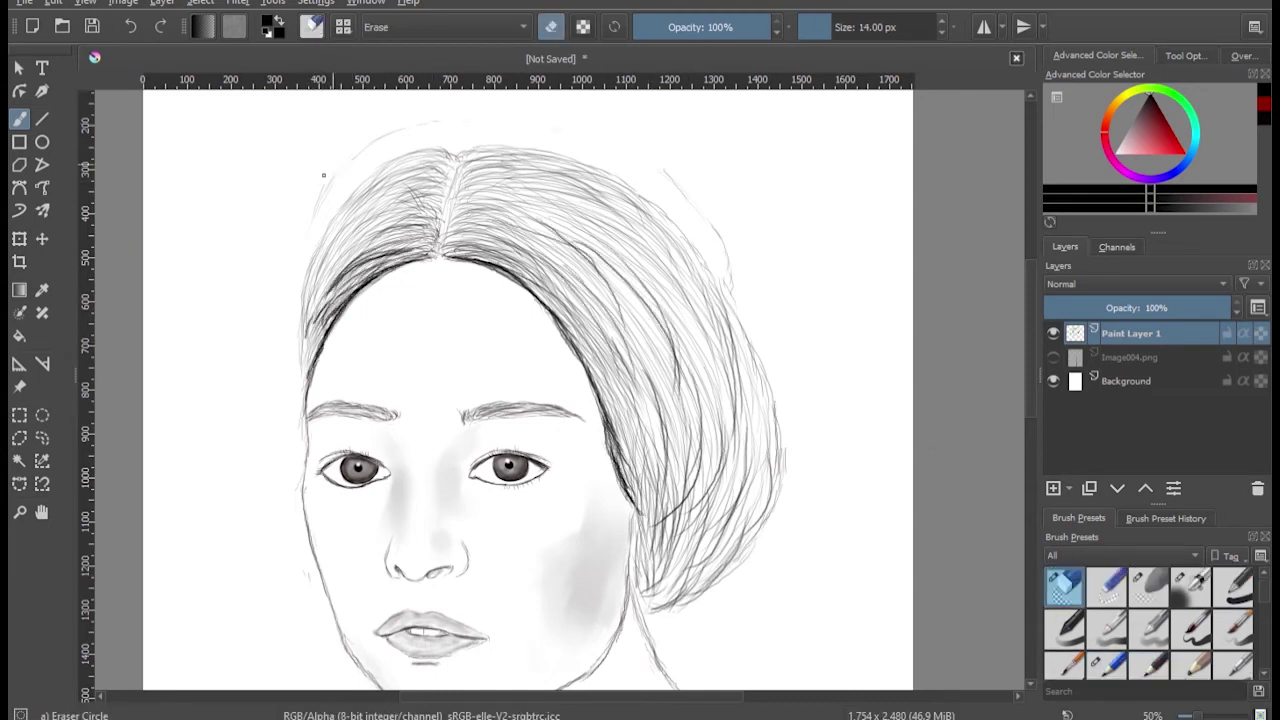
key("slash")
key("m")
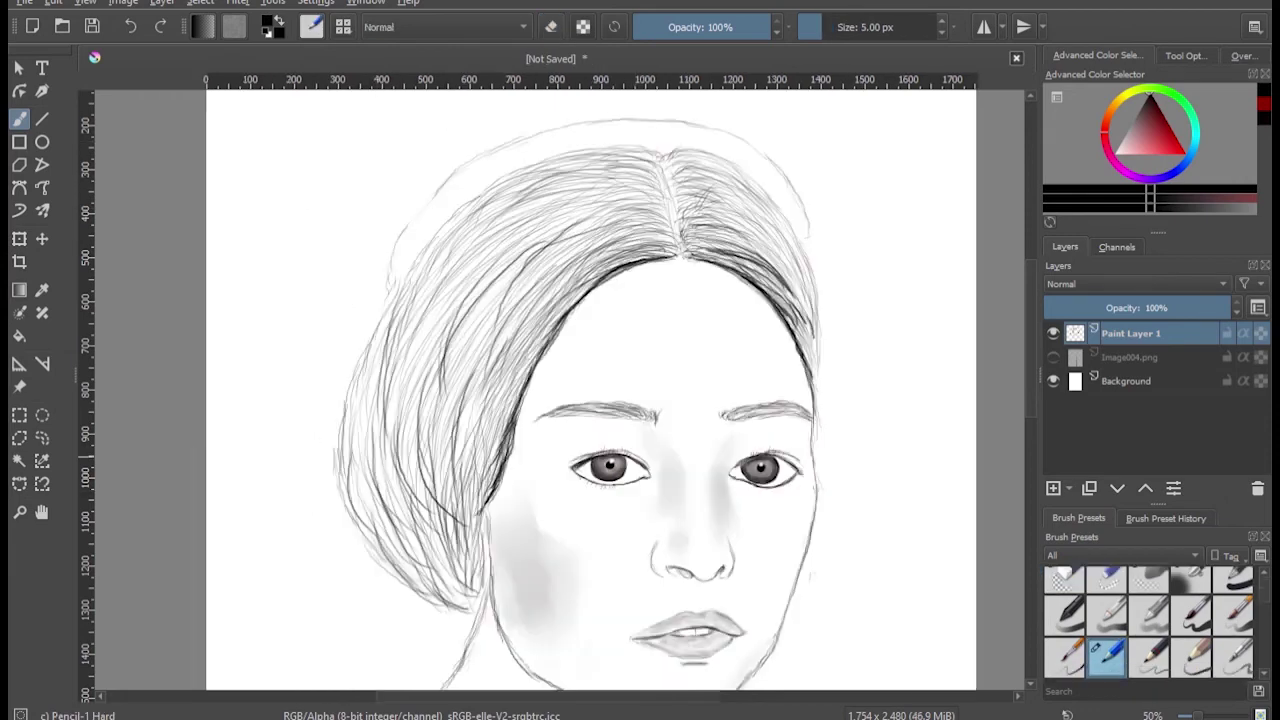
left_click(1149, 657)
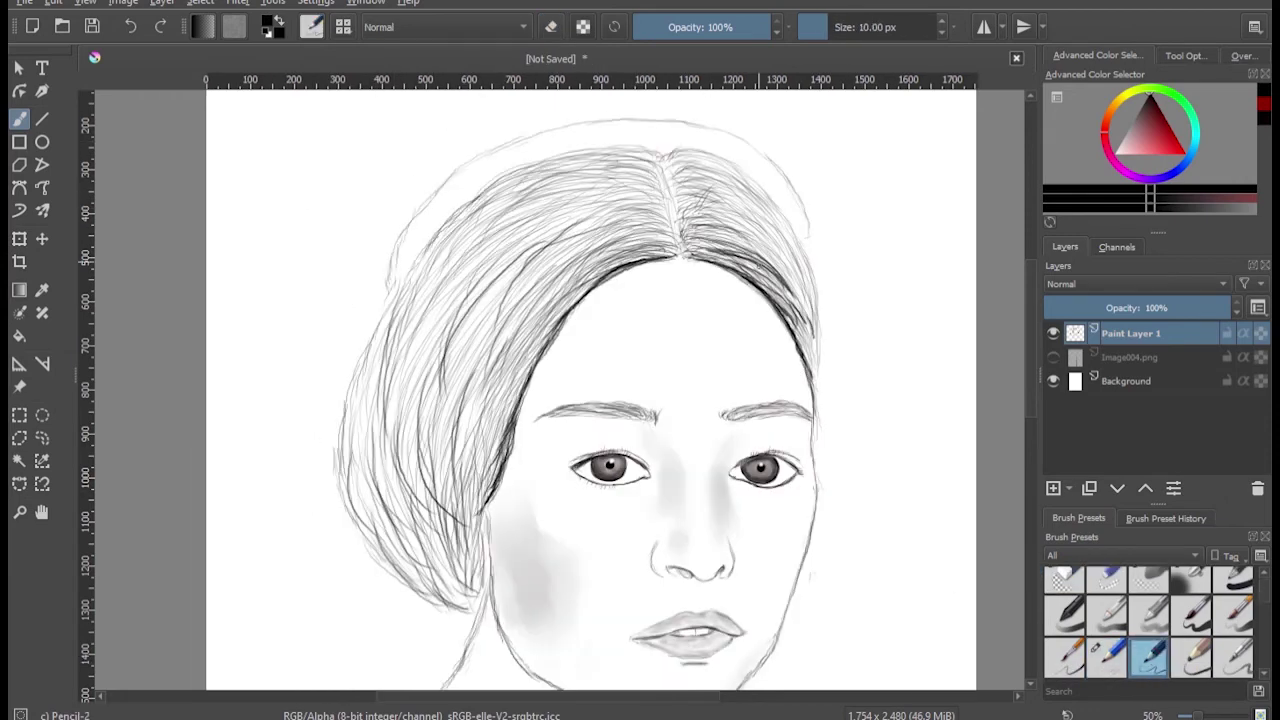
left_click_drag(798, 277, 816, 352)
left_click_drag(758, 205, 816, 366)
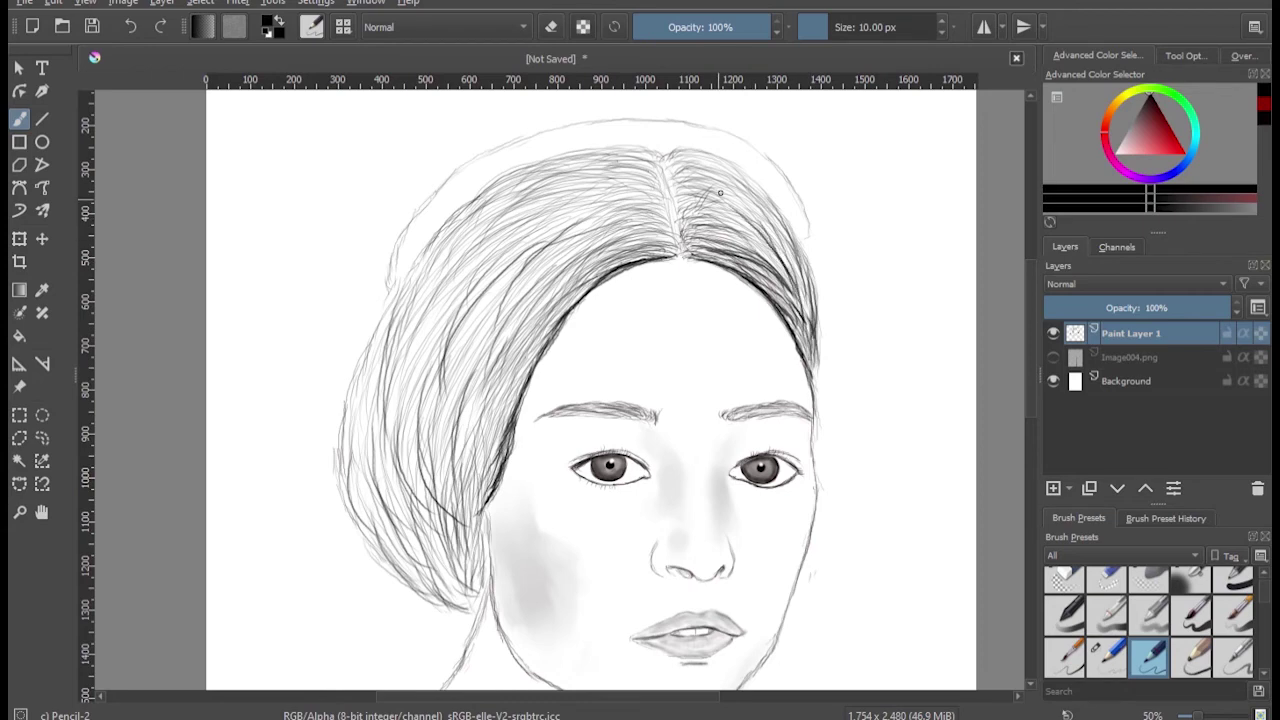
left_click_drag(690, 158, 790, 270)
left_click_drag(687, 182, 772, 264)
left_click_drag(690, 222, 788, 278)
left_click_drag(694, 200, 756, 228)
left_click_drag(672, 156, 736, 206)
Step: Add more strands to the left hair near the parting and down the right hair toward the hairline
mouse_move(632, 160)
left_mouse_down()
mouse_move(486, 212)
mouse_move(490, 234)
left_mouse_up()
left_click_drag(688, 176, 792, 252)
left_click_drag(730, 212, 806, 318)
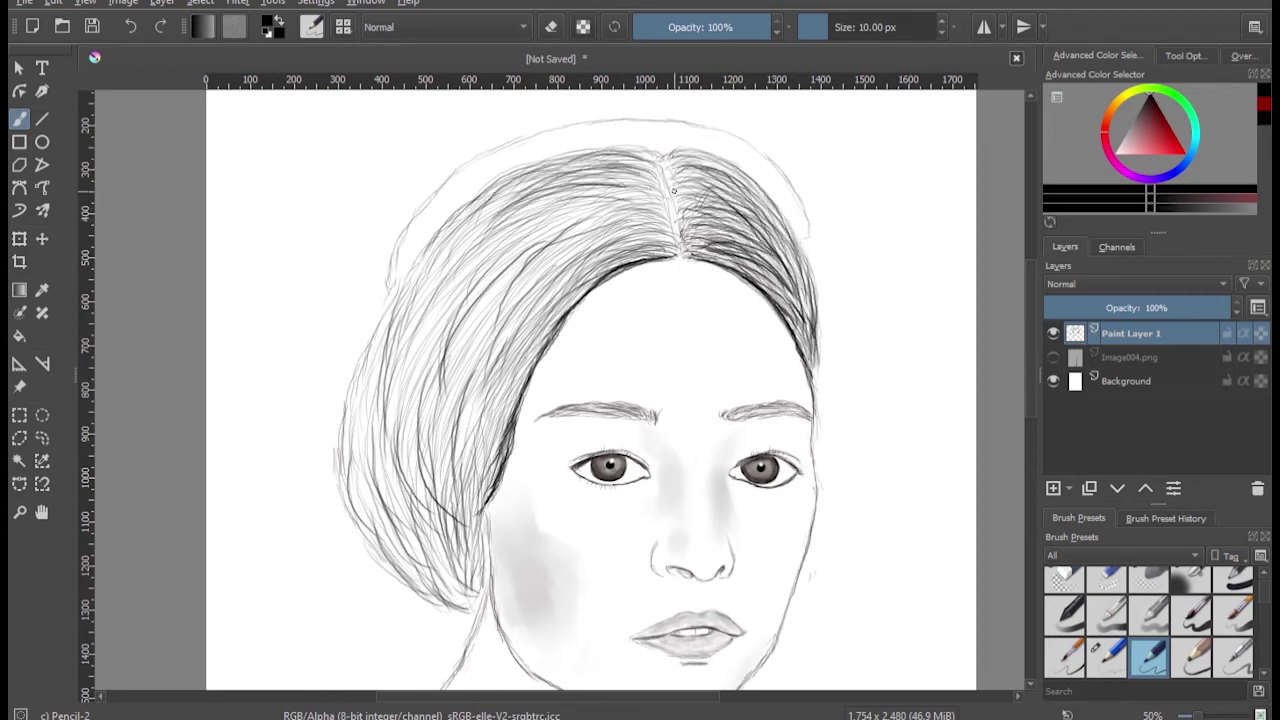
left_click_drag(686, 158, 748, 232)
mouse_move(680, 186)
left_mouse_down()
mouse_move(794, 246)
mouse_move(814, 334)
left_mouse_up()
left_click_drag(754, 216, 818, 314)
left_click_drag(710, 176, 762, 238)
left_click_drag(629, 224, 440, 330)
left_click_drag(520, 270, 430, 420)
left_click_drag(480, 320, 410, 440)
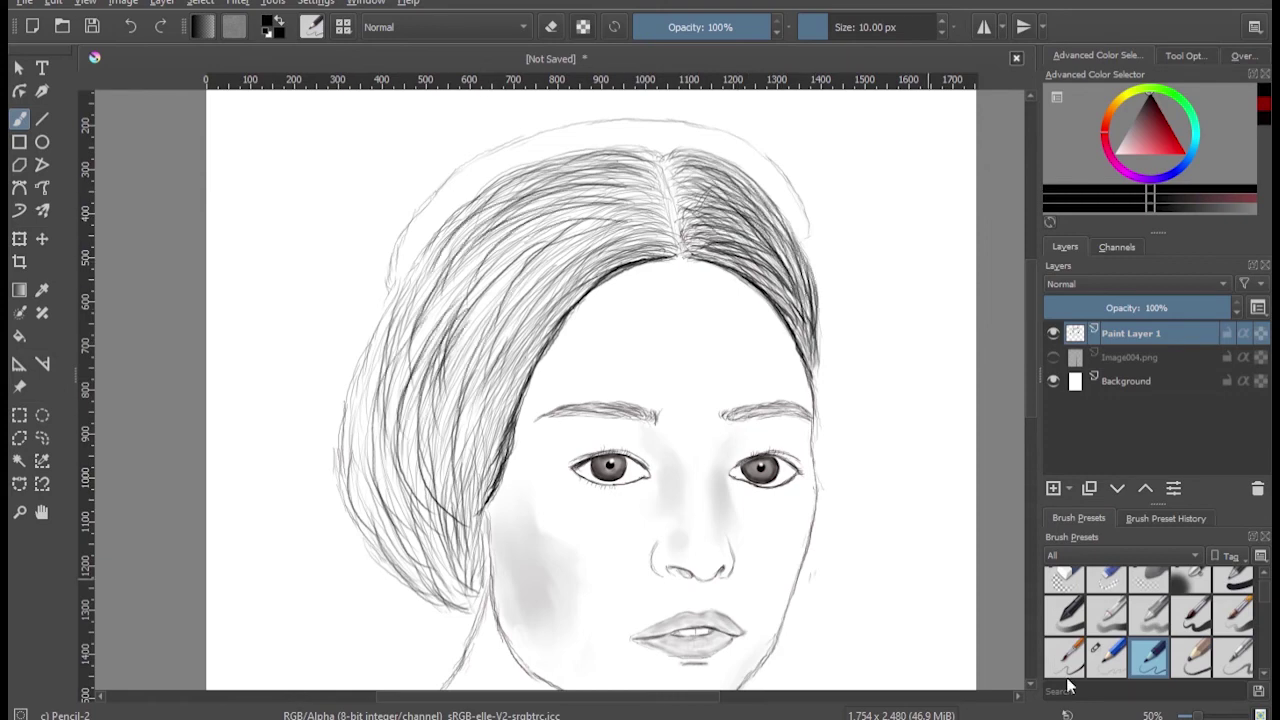
key("slash")
Step: With Pencil-2, trace the right jawline darker down to the chin
key("e")
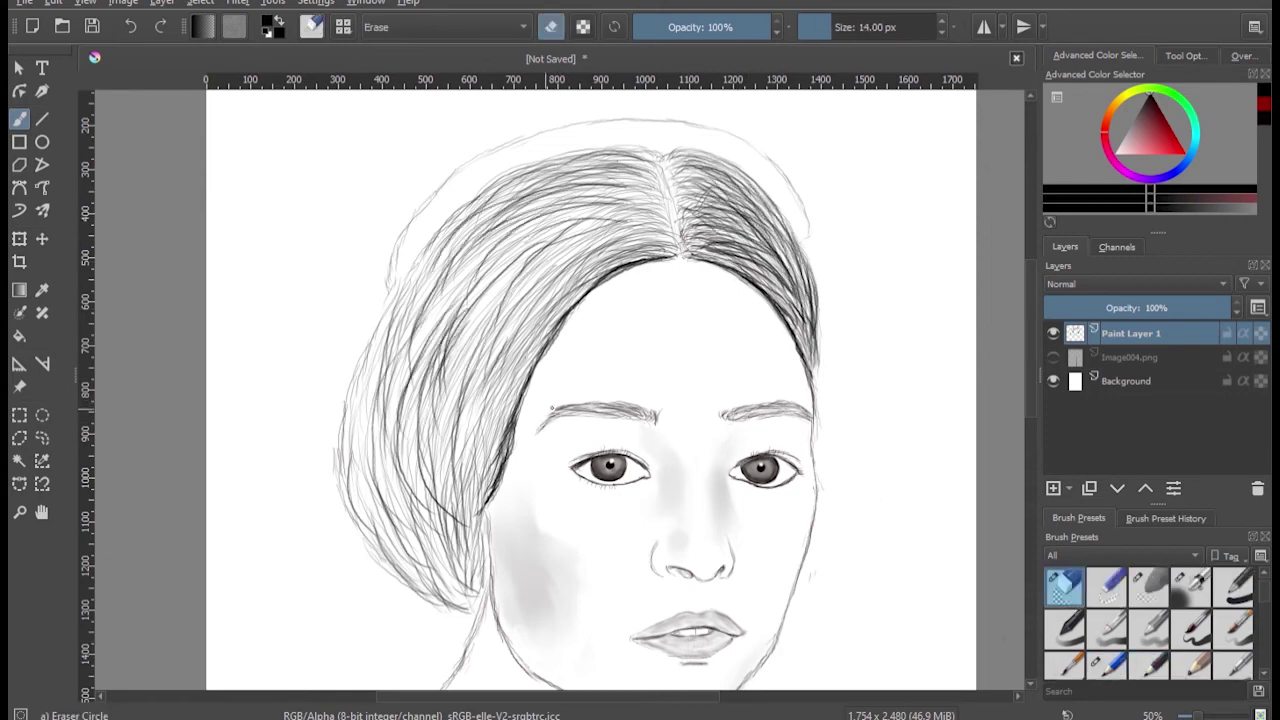
scroll(550, 406, "down", 5)
left_click(1148, 586)
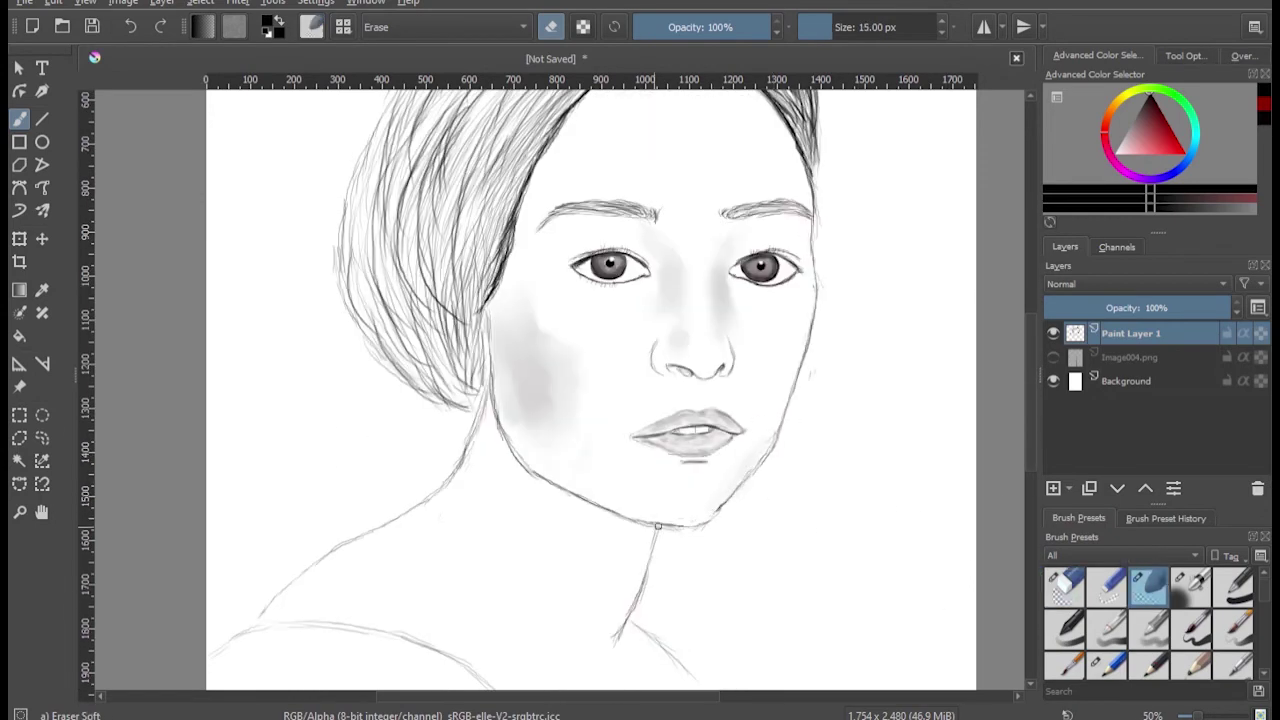
key("slash")
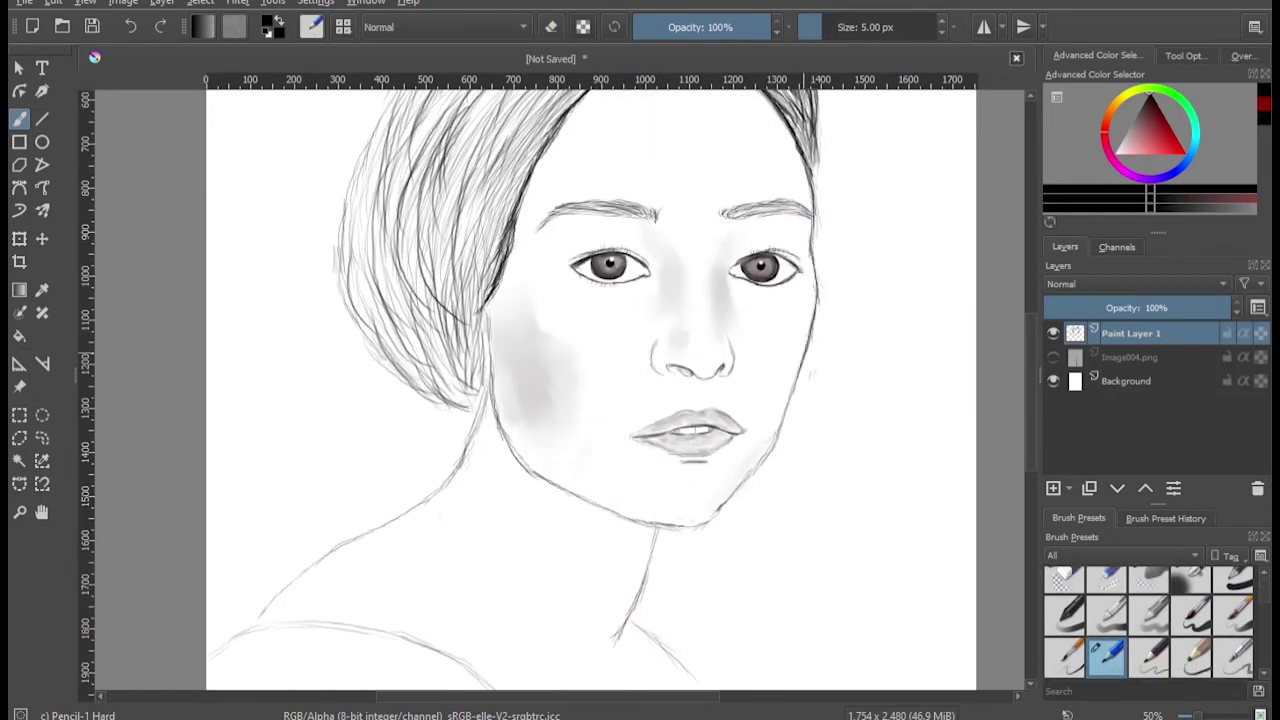
left_click(1148, 656)
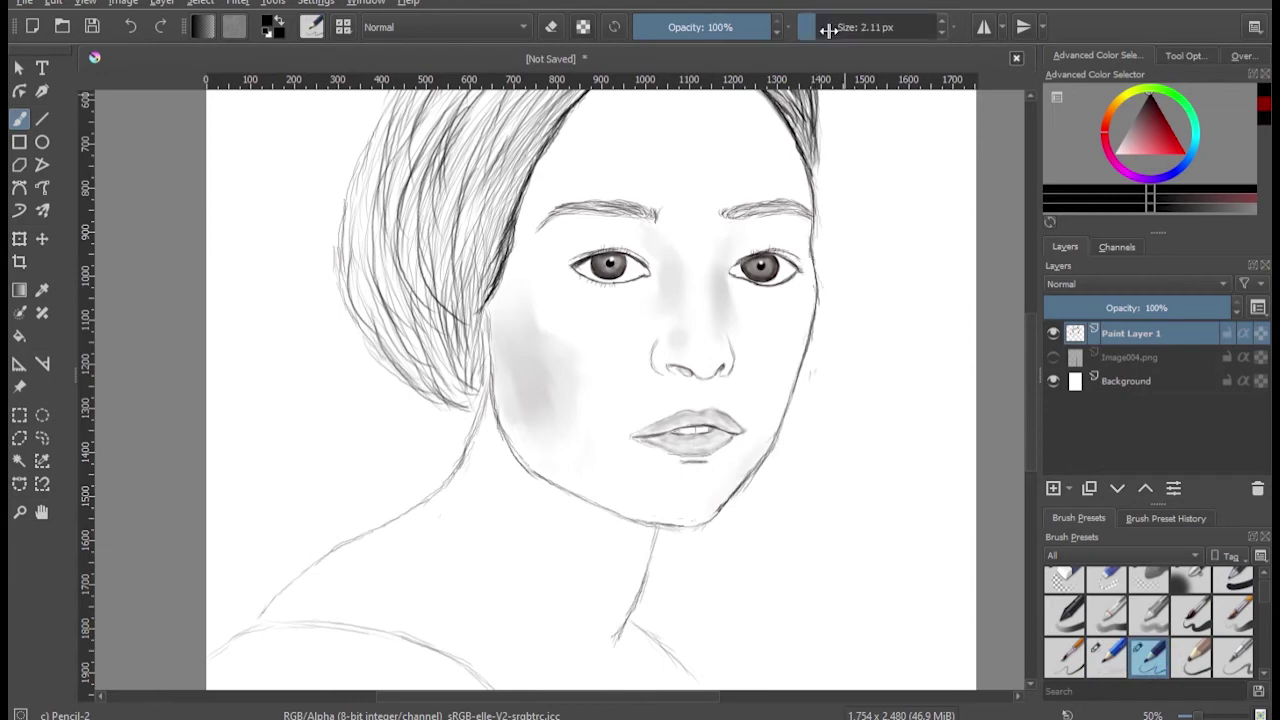
scroll(816, 300, "up", 3)
left_click_drag(812, 336, 728, 628)
scroll(728, 600, "down", 5)
mouse_move(727, 300)
left_mouse_down()
mouse_move(660, 440)
mouse_move(600, 525)
mouse_move(480, 620)
left_mouse_up()
Step: Erase stray sketch lines beside the jaw and redraw the jawline, chin and lower-left jaw darker
key("e")
mouse_move(610, 478)
left_mouse_down()
mouse_move(663, 416)
mouse_move(530, 590)
left_mouse_up()
key("e")
mouse_move(664, 436)
left_mouse_down()
mouse_move(580, 550)
mouse_move(485, 621)
mouse_move(300, 600)
mouse_move(205, 560)
left_mouse_up()
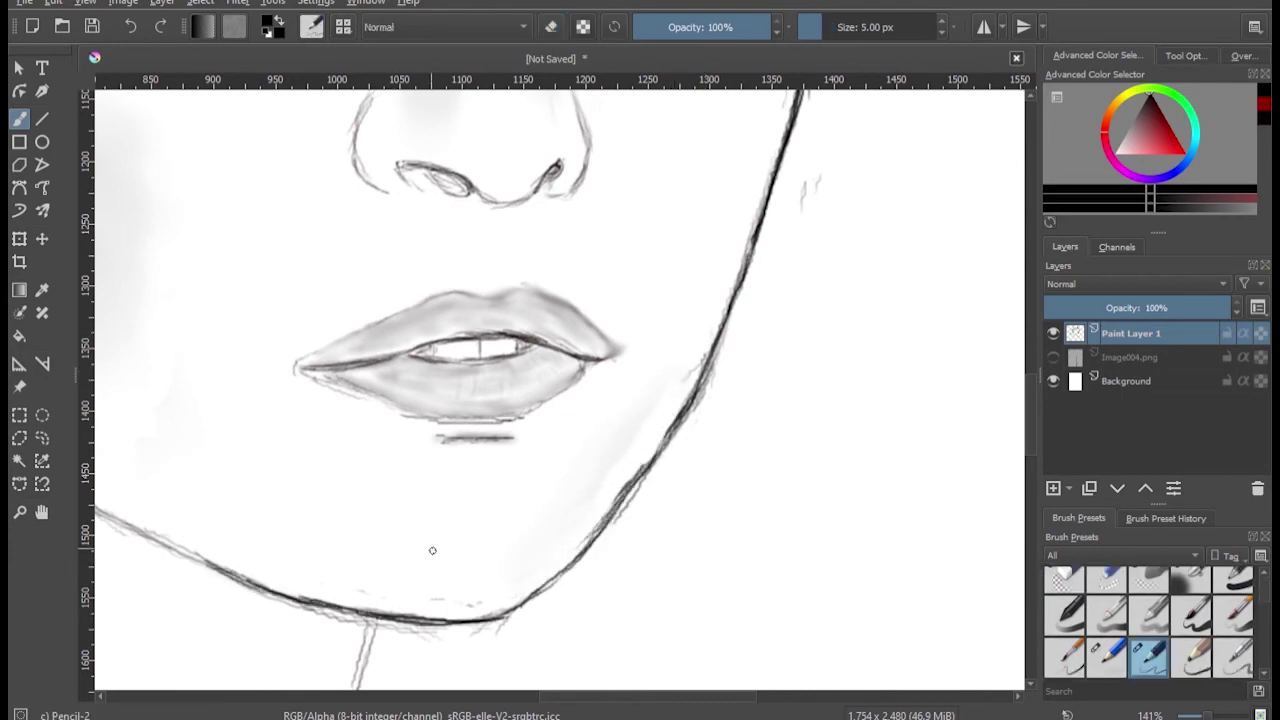
scroll(429, 549, "down", 3)
left_click_drag(238, 432, 240, 468)
mouse_move(236, 400)
left_mouse_down()
mouse_move(250, 500)
mouse_move(286, 532)
left_mouse_up()
left_click_drag(248, 486, 372, 578)
Step: Use Blender Blur at 51 px to smooth the hair on both sides of the parting into soft grey
scroll(1150, 620, "down", 2)
scroll(1150, 620, "down", 2)
scroll(1150, 620, "down", 2)
scroll(1150, 620, "up", 2)
left_click(1064, 622)
scroll(460, 220, "up", 5)
mouse_move(440, 200)
left_mouse_down()
mouse_move(510, 270)
mouse_move(550, 340)
left_mouse_up()
mouse_move(520, 300)
left_mouse_down()
mouse_move(462, 230)
mouse_move(552, 330)
left_mouse_up()
mouse_move(395, 272)
left_mouse_down()
mouse_move(249, 343)
mouse_move(281, 204)
left_mouse_up()
scroll(191, 428, "up", 1)
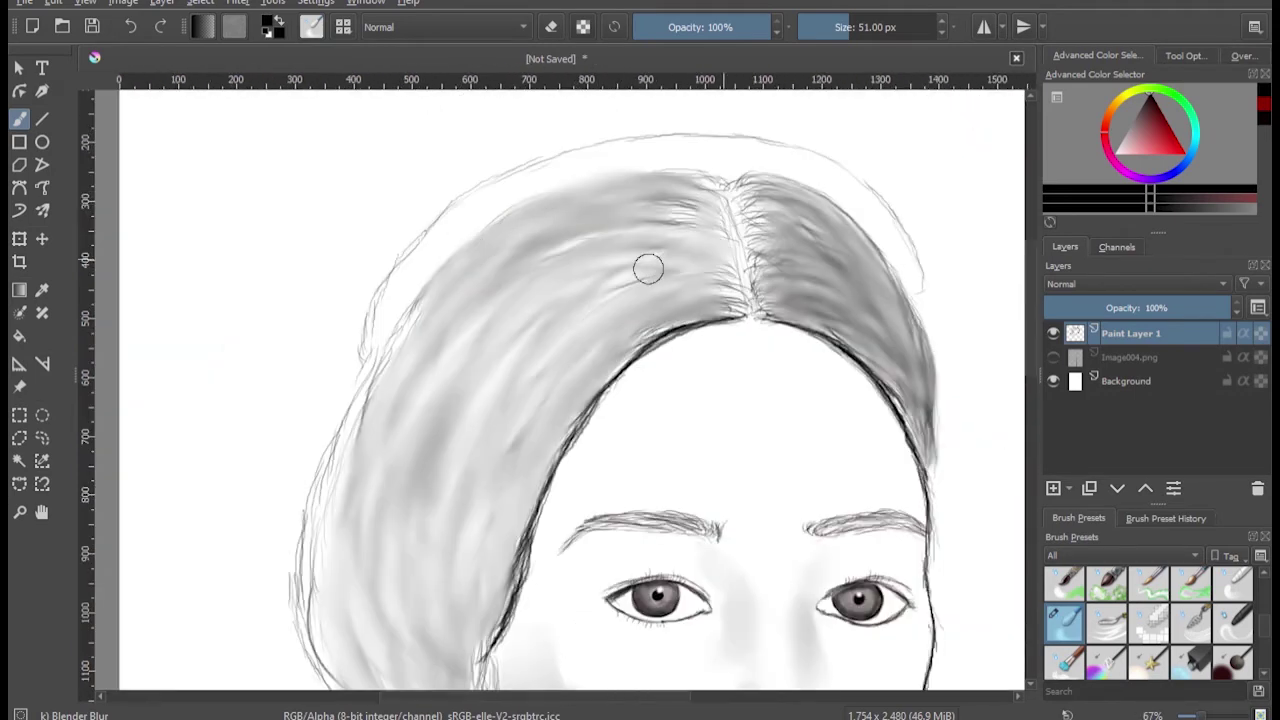
Step: With the fine hard pencil, add small hair strokes over the head and a long left strand
scroll(355, 500, "down", 1)
scroll(355, 500, "up", 1)
key("/")
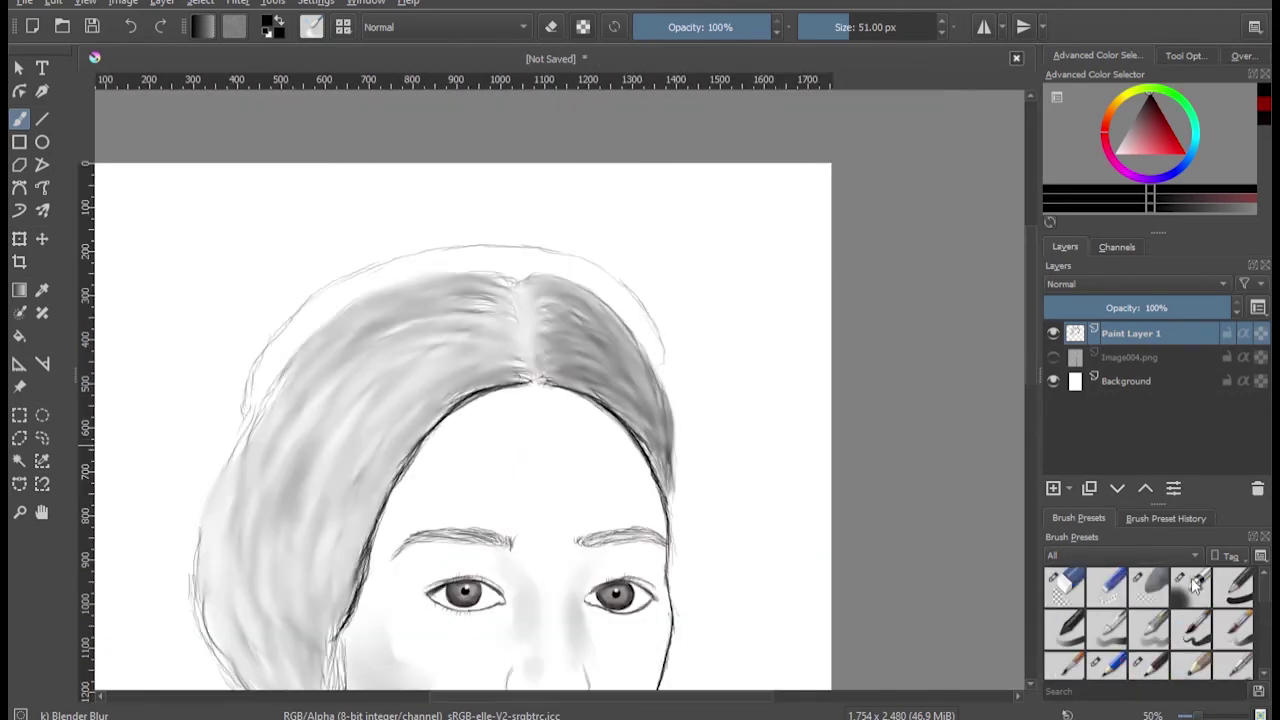
left_click_drag(540, 336, 610, 366)
mouse_move(526, 290)
left_mouse_down()
mouse_move(600, 320)
mouse_move(658, 408)
left_mouse_up()
mouse_move(496, 372)
left_mouse_down()
mouse_move(380, 455)
mouse_move(360, 455)
left_mouse_up()
Step: With Pencil-2, draw long strands down the left hair and fine strands fanning from the parting
key("/")
left_click_drag(420, 420, 325, 580)
left_click_drag(350, 485, 295, 645)
left_click_drag(502, 368, 355, 408)
mouse_move(512, 298)
left_mouse_down()
mouse_move(372, 348)
mouse_move(400, 362)
left_mouse_up()
left_click_drag(470, 284, 330, 338)
mouse_move(424, 300)
left_mouse_down()
mouse_move(341, 361)
mouse_move(251, 491)
mouse_move(228, 600)
left_mouse_up()
Step: Erase grey shading outside the left hair contour, then redraw strands along it and through the left hair
key("/")
mouse_move(223, 451)
left_mouse_down()
mouse_move(190, 618)
mouse_move(205, 650)
left_mouse_up()
key("/")
mouse_move(250, 425)
left_mouse_down()
mouse_move(215, 660)
mouse_move(218, 565)
left_mouse_up()
mouse_move(390, 355)
left_mouse_down()
mouse_move(295, 495)
mouse_move(262, 500)
left_mouse_up()
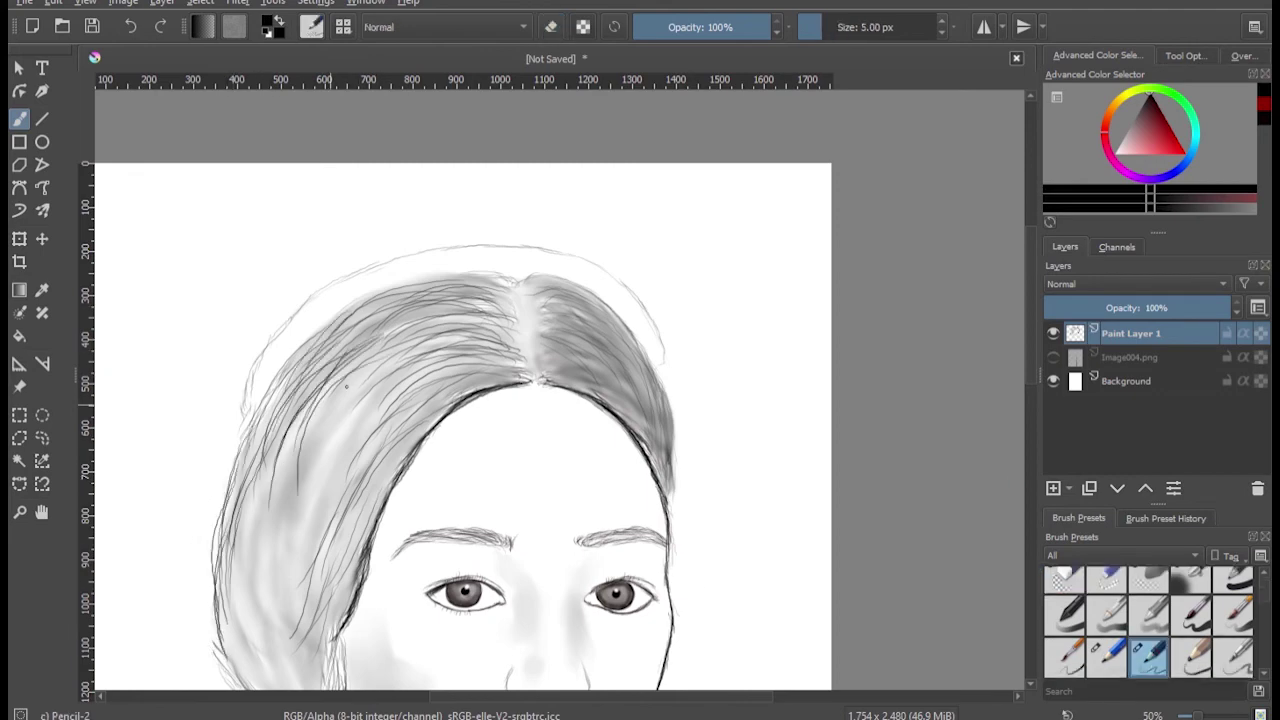
left_click_drag(480, 318, 345, 410)
left_click_drag(425, 345, 270, 565)
left_click_drag(292, 372, 240, 615)
left_click_drag(272, 485, 232, 685)
left_click_drag(298, 442, 255, 612)
mouse_move(360, 395)
left_mouse_down()
mouse_move(290, 585)
mouse_move(302, 600)
left_mouse_up()
Step: Mirror the view and draw hair strands down the right side toward the shoulder
key("m")
left_click_drag(652, 380, 772, 525)
left_click_drag(705, 330, 815, 465)
left_click_drag(830, 520, 850, 645)
left_click_drag(820, 580, 895, 688)
scroll(760, 400, "down", 5)
Step: Add fine strands through the large right hair mass and near the top hairline
left_click_drag(815, 335, 865, 525)
mouse_move(765, 305)
left_mouse_down()
mouse_move(835, 495)
mouse_move(798, 432)
left_mouse_up()
left_click_drag(718, 235, 788, 408)
left_click_drag(778, 338, 806, 482)
left_click_drag(794, 432, 810, 502)
left_click_drag(686, 240, 710, 278)
left_click_drag(520, 204, 582, 186)
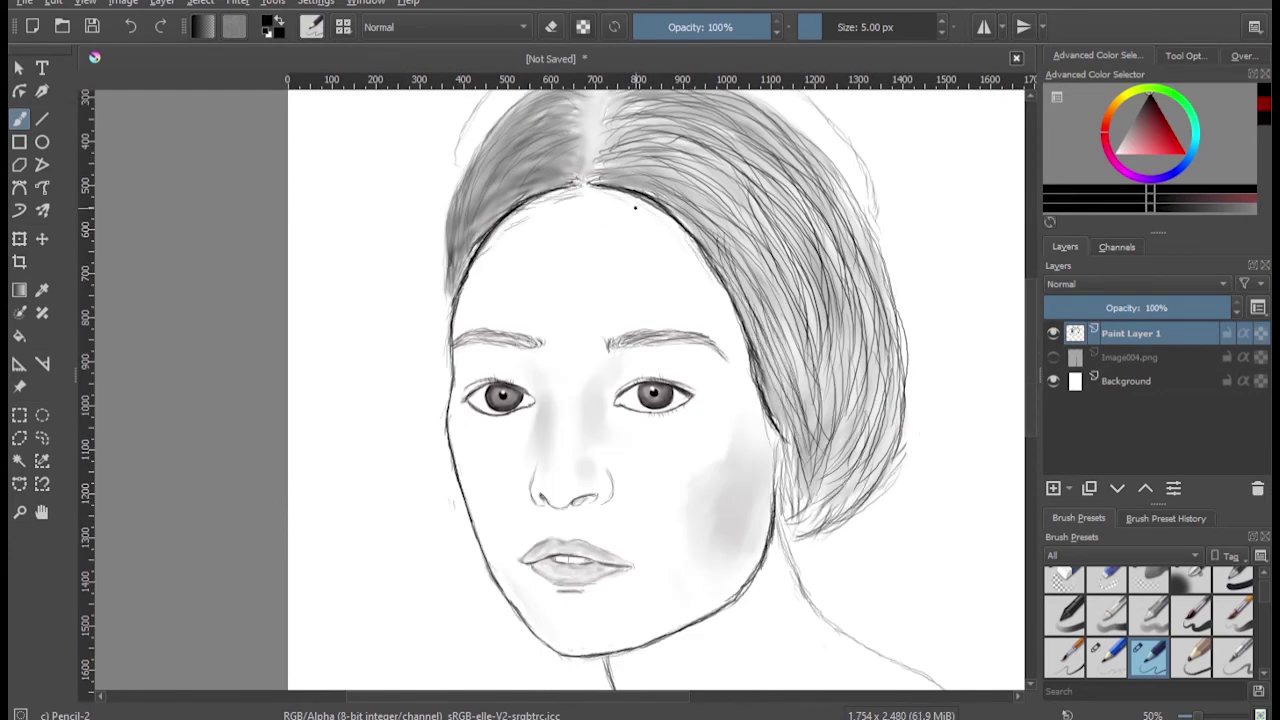
Step: With Pencil-1 Hard, darken the hair and jaw edge and extend the neck and shoulder lines
left_click(1104, 655)
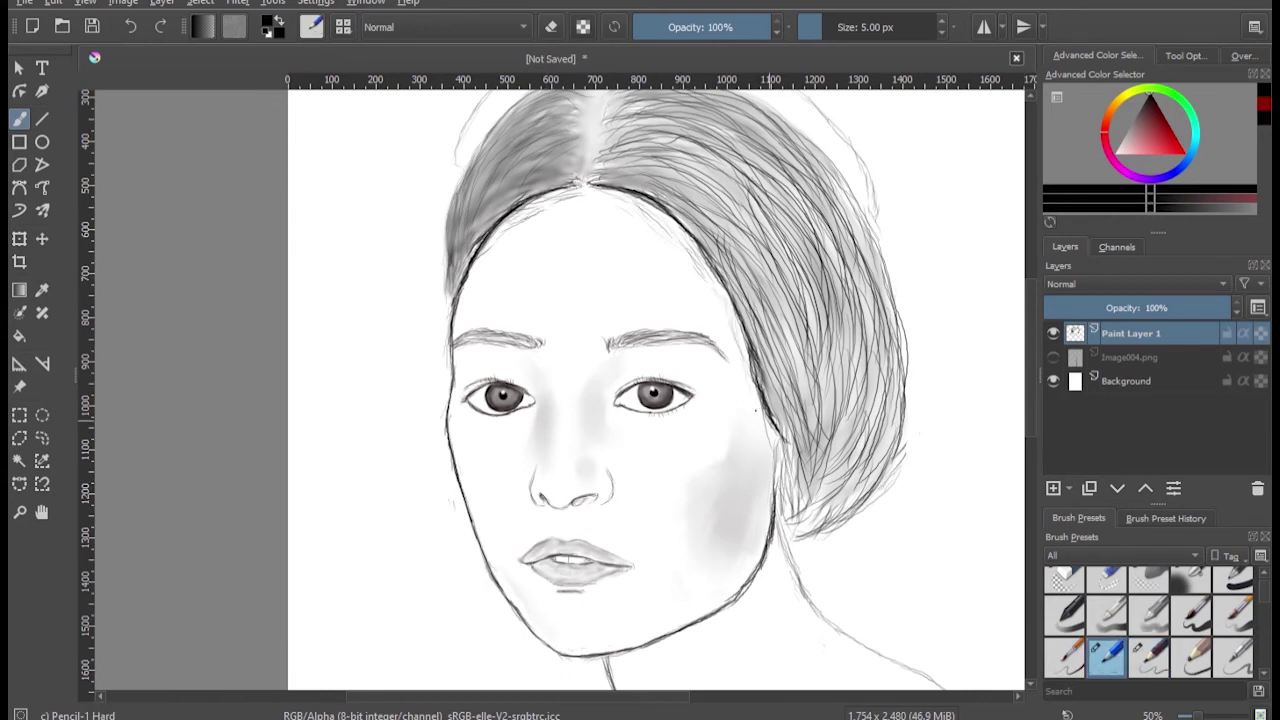
mouse_move(785, 520)
left_mouse_down()
mouse_move(840, 630)
mouse_move(790, 556)
left_mouse_up()
left_click_drag(820, 610, 856, 642)
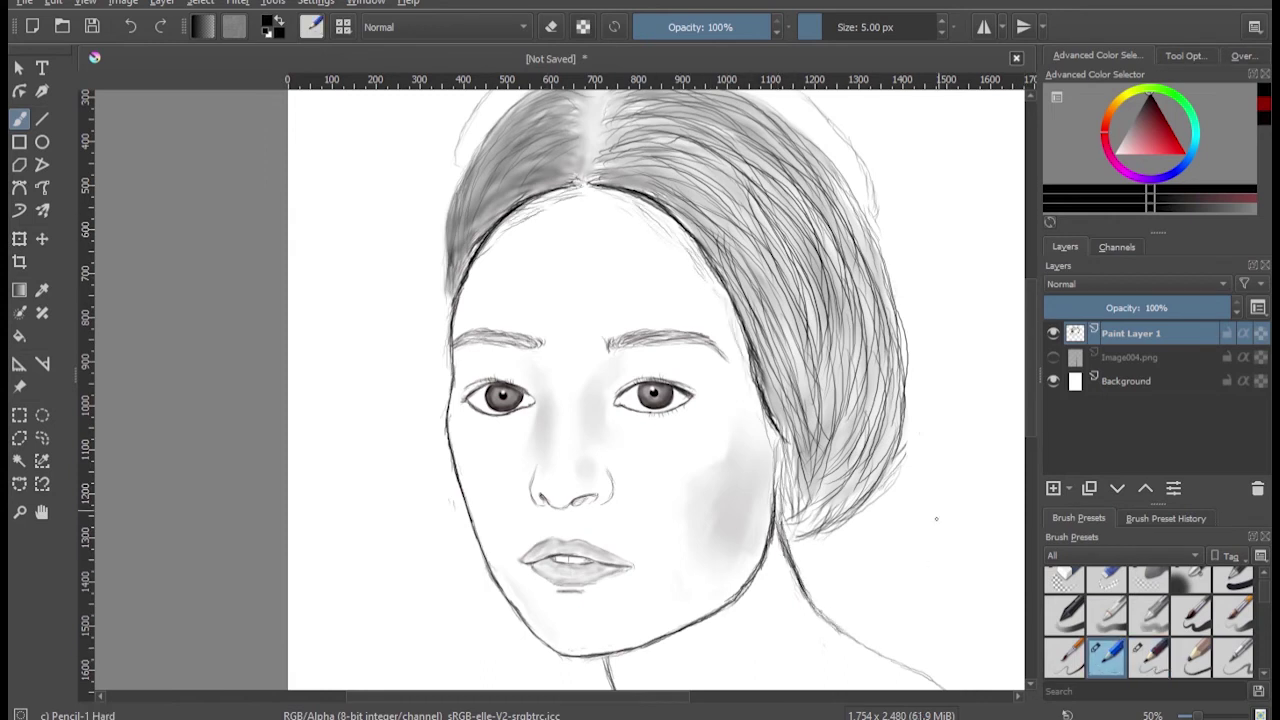
left_click(1064, 580)
key("slash")
scroll(1030, 420, "down", 3)
left_click_drag(918, 508, 1012, 590)
left_click_drag(892, 492, 990, 562)
Step: Airbrush soft grey shading onto the cheek, then lighten part of it with the soft eraser
left_click_drag(632, 580, 552, 670)
key("slash")
key("period")
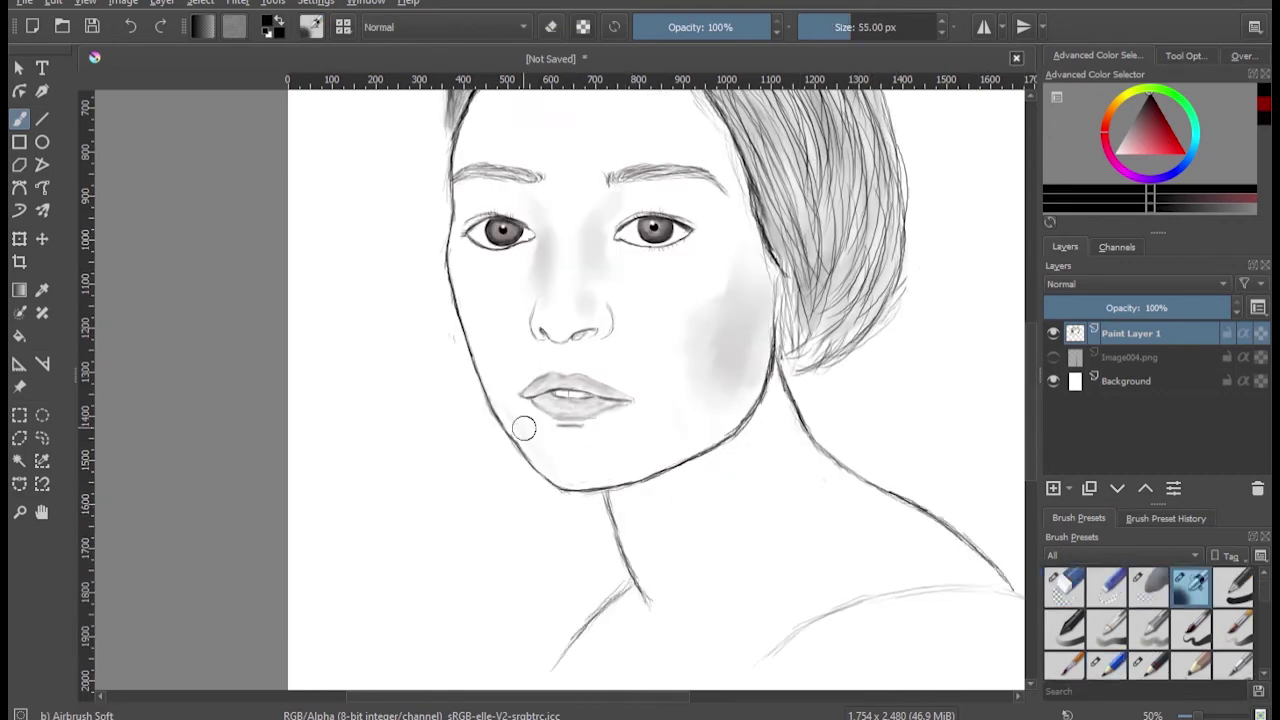
left_click_drag(726, 290, 690, 370)
key("slash")
left_click_drag(720, 295, 700, 365)
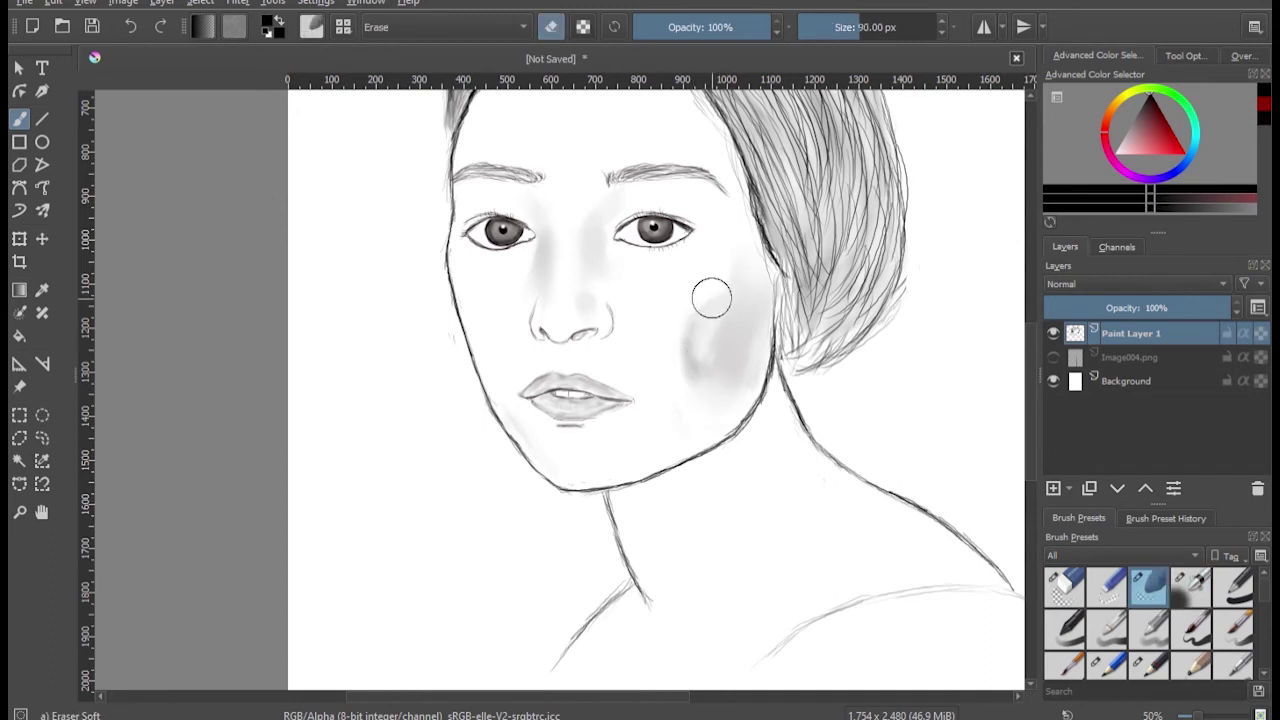
left_click_drag(700, 320, 735, 356)
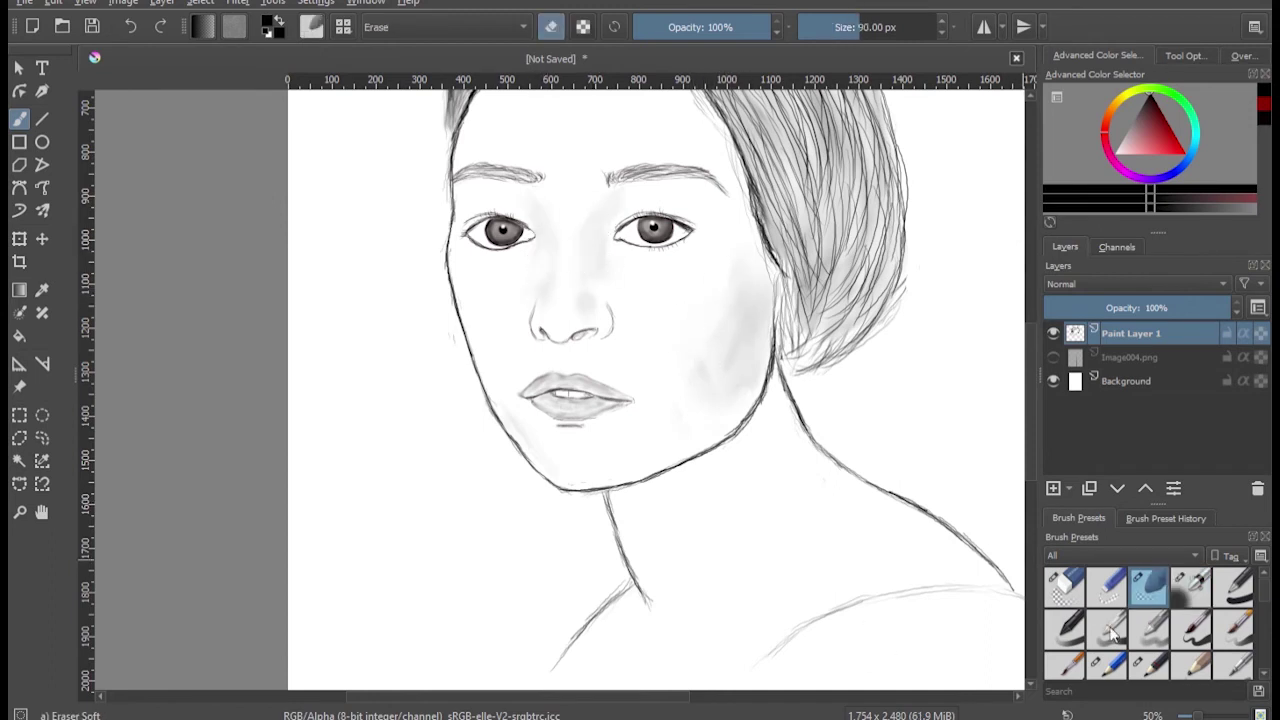
key("slash")
Step: Blend with Blender Blur, then with Pencil-1 Hard darken the left nostril wing and underside
scroll(1262, 592, "down", 5)
scroll(1262, 600, "down", 3)
left_click(1064, 610)
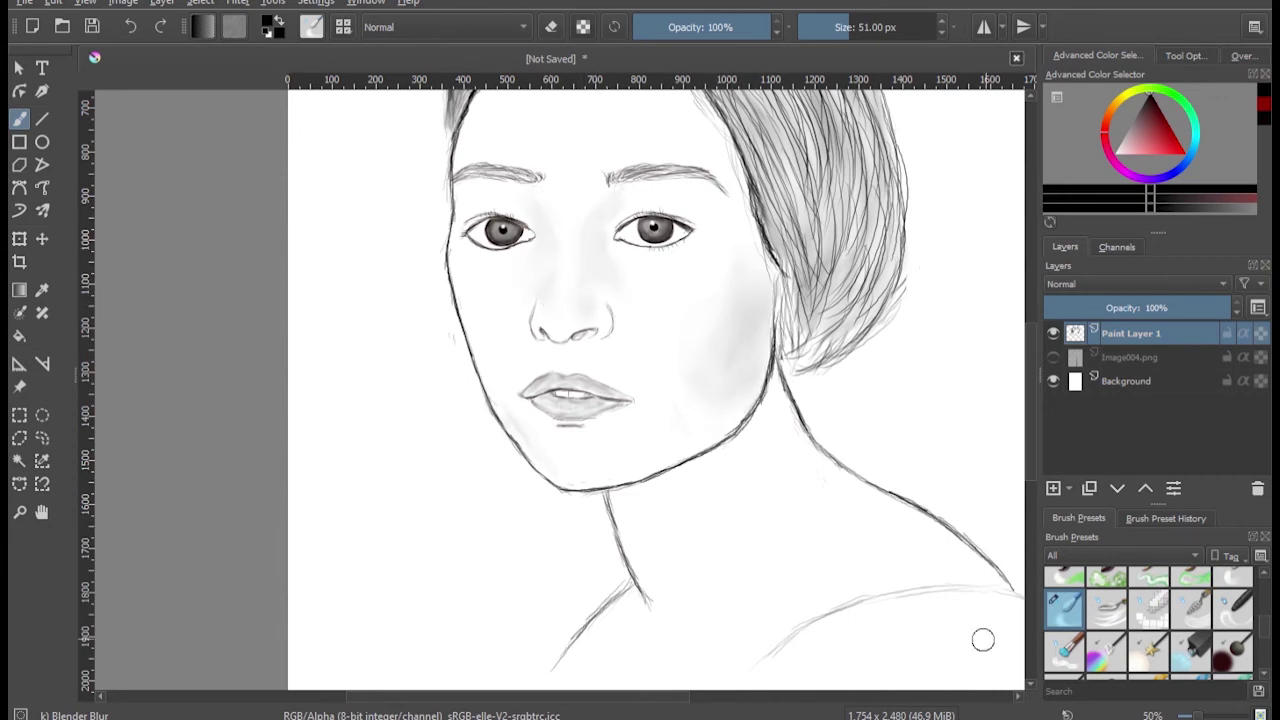
scroll(1172, 597, "up", 5)
left_click(1107, 655)
key("m")
key("m")
scroll(928, 309, "up", 3)
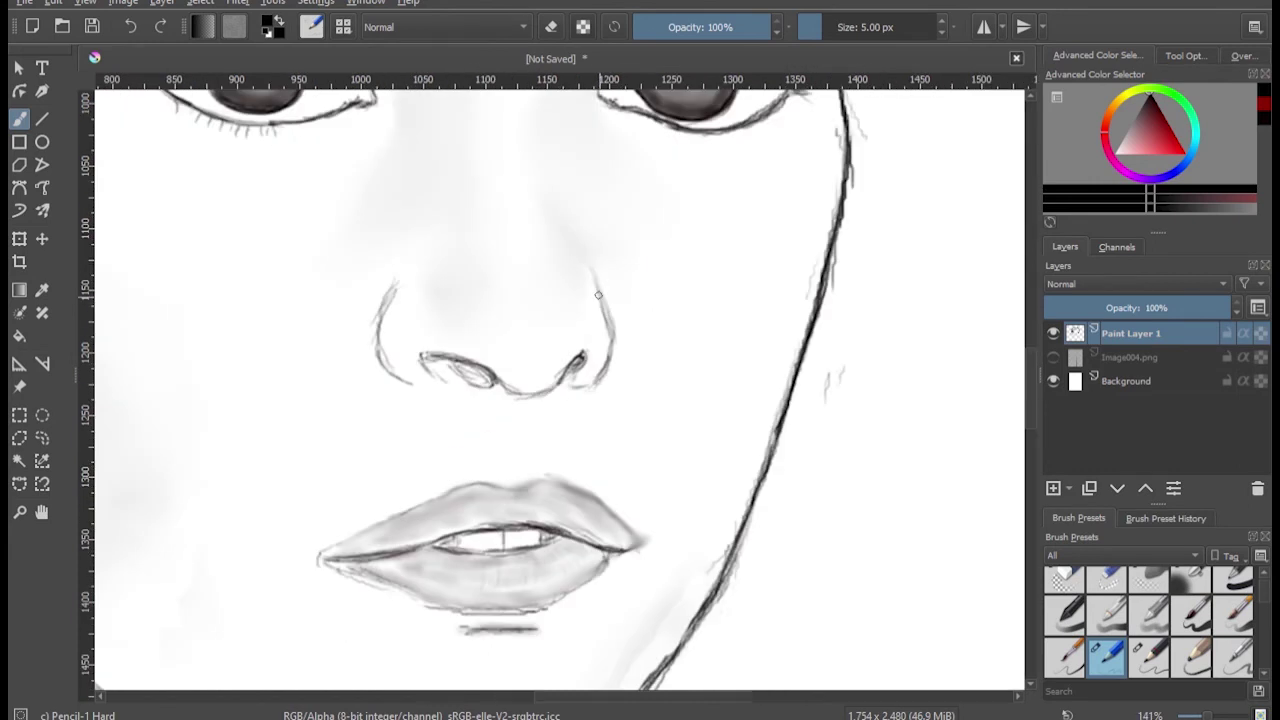
mouse_move(406, 286)
left_mouse_down()
mouse_move(380, 316)
mouse_move(420, 386)
mouse_move(506, 388)
left_mouse_up()
mouse_move(574, 356)
left_mouse_down()
mouse_move(534, 385)
mouse_move(498, 388)
left_mouse_up()
Step: Retouch the right and left nostril edges with eraser and pencil, ending on Eraser Soft at 90 px
key("/")
key("/")
mouse_move(576, 358)
left_mouse_down()
mouse_move(540, 384)
mouse_move(564, 376)
mouse_move(554, 380)
left_mouse_up()
key("/")
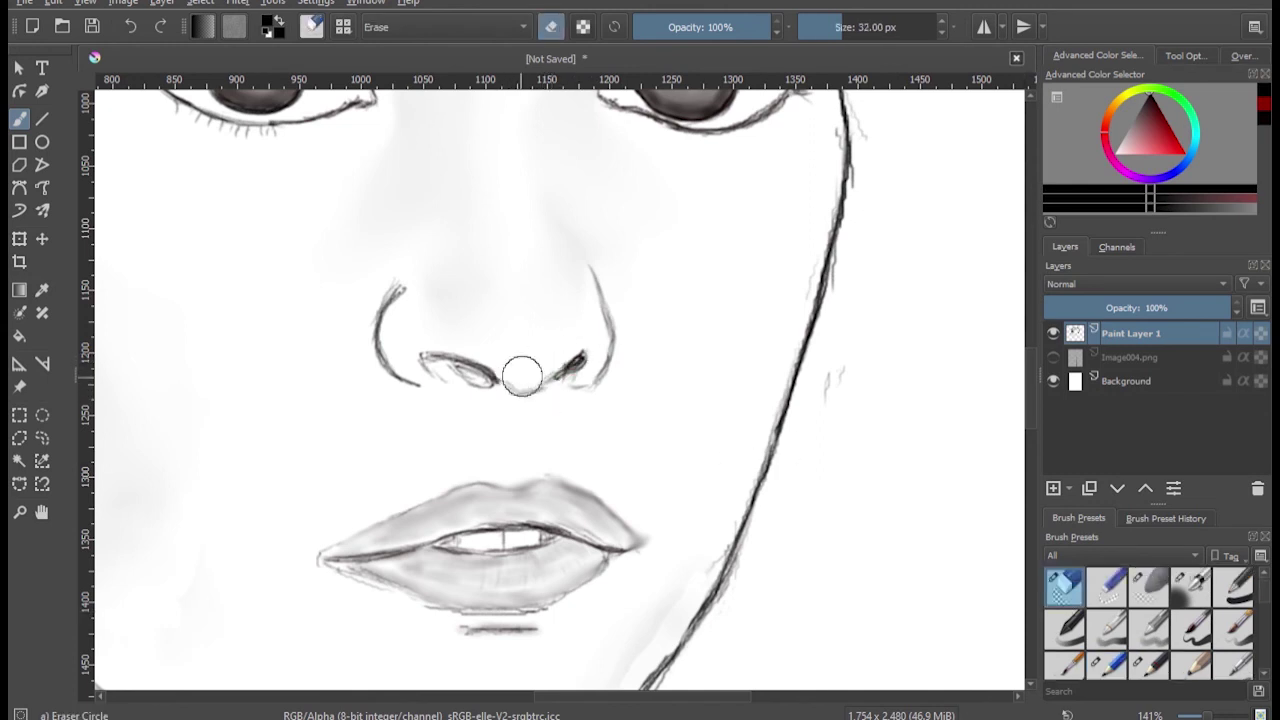
key("/")
left_click_drag(460, 366, 500, 388)
mouse_move(410, 344)
left_mouse_down()
mouse_move(424, 384)
mouse_move(556, 382)
left_mouse_up()
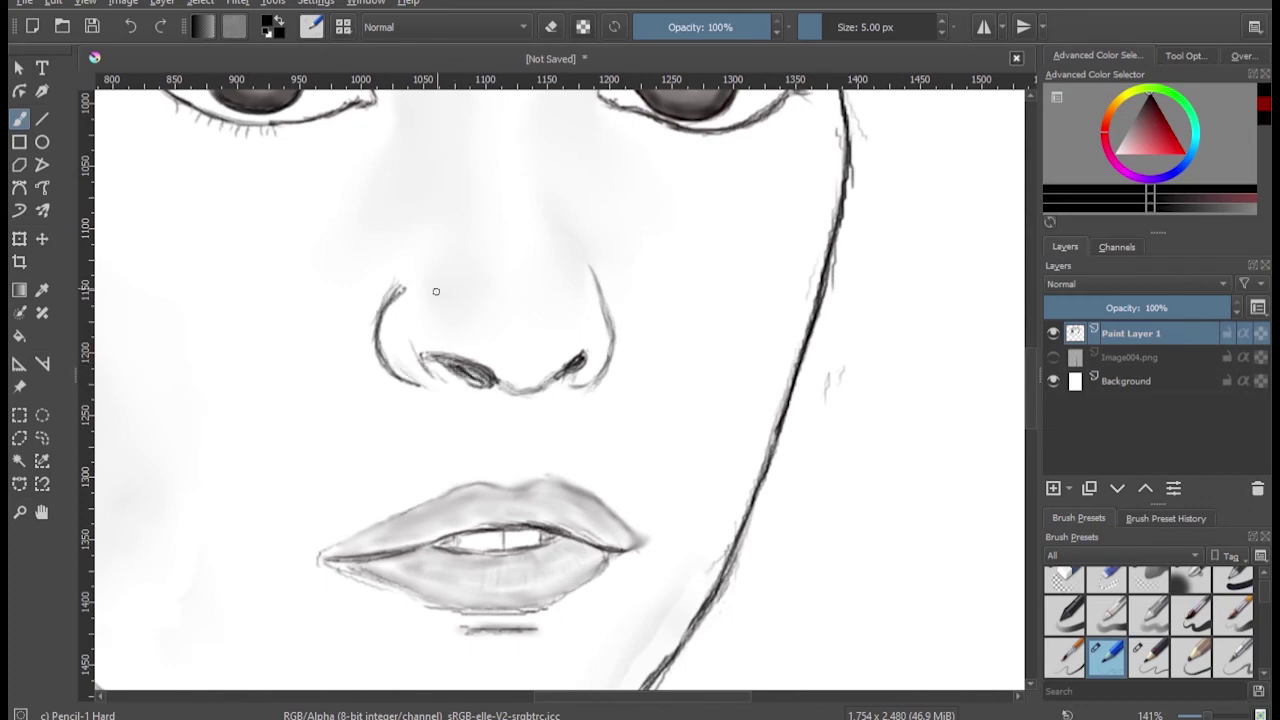
key("/")
scroll(635, 330, "down", 1)
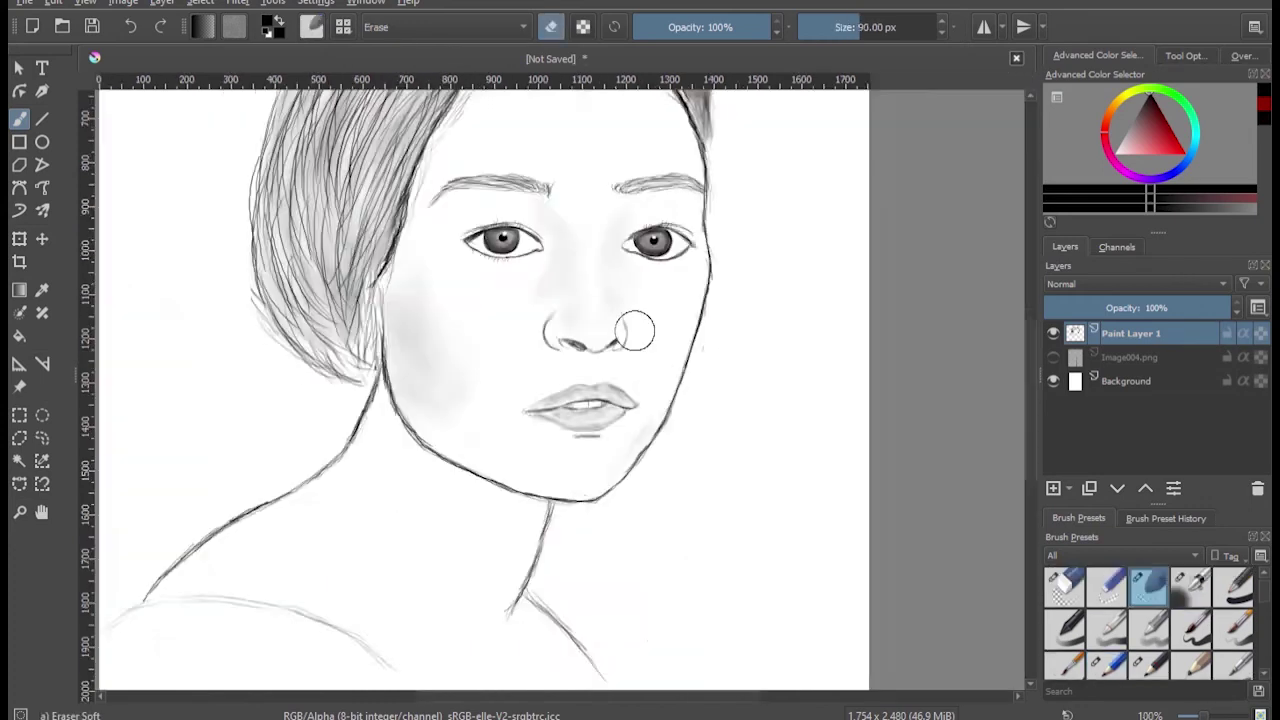
scroll(635, 330, "down", 3)
Step: With Pencil-1 Hard, extend the right shoulder line and sketch collar lines on the left chest
left_click(1104, 670)
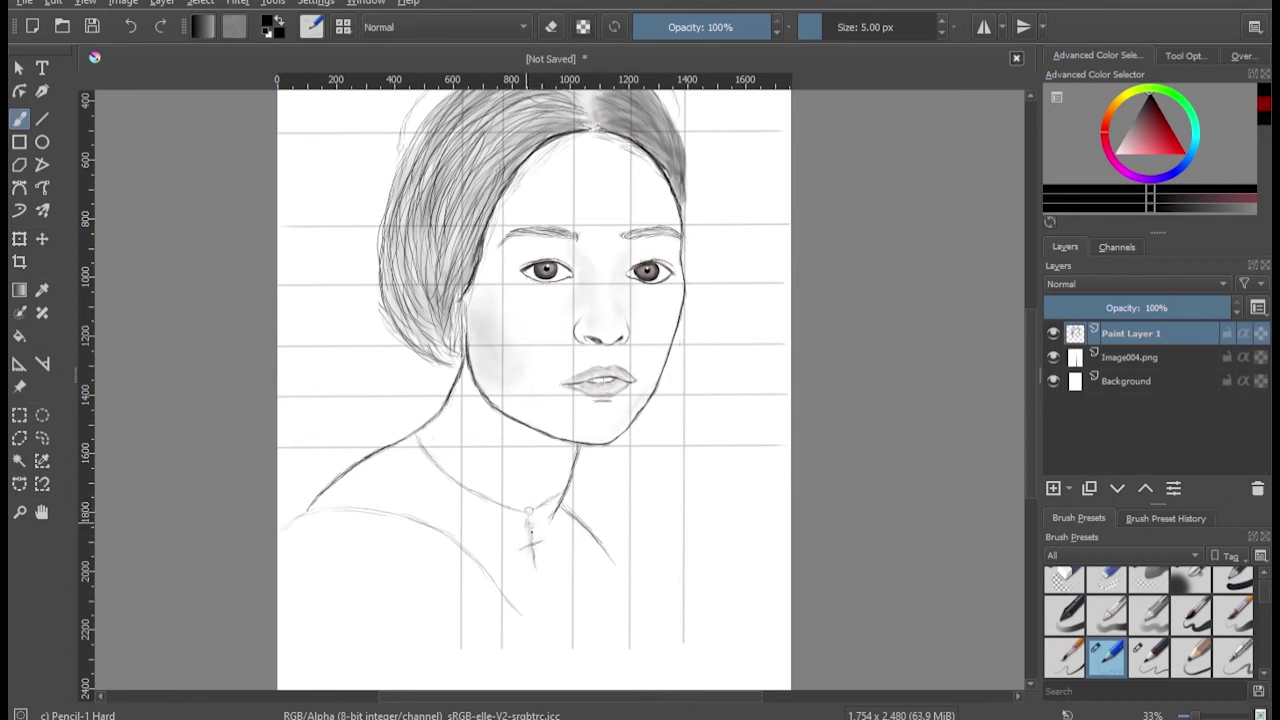
left_click_drag(590, 538, 612, 561)
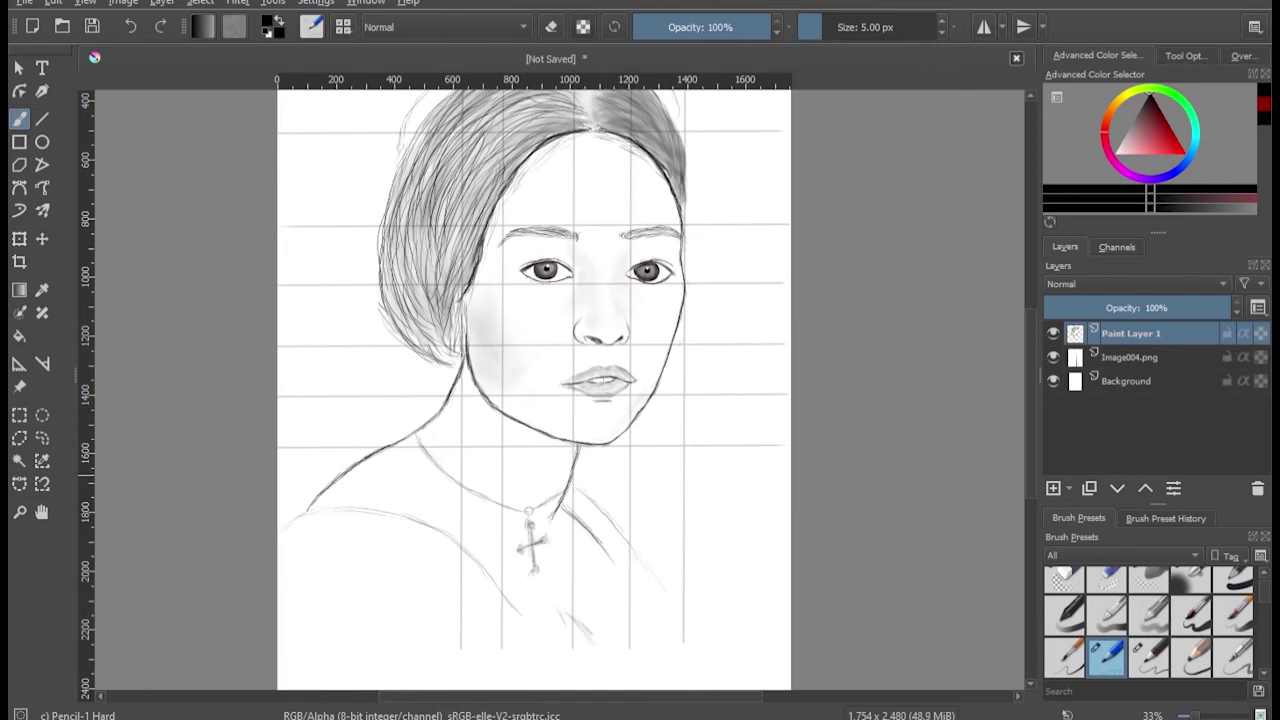
mouse_move(572, 505)
left_mouse_down()
mouse_move(657, 580)
mouse_move(603, 638)
left_mouse_up()
mouse_move(517, 609)
left_mouse_down()
mouse_move(560, 652)
mouse_move(384, 514)
left_mouse_up()
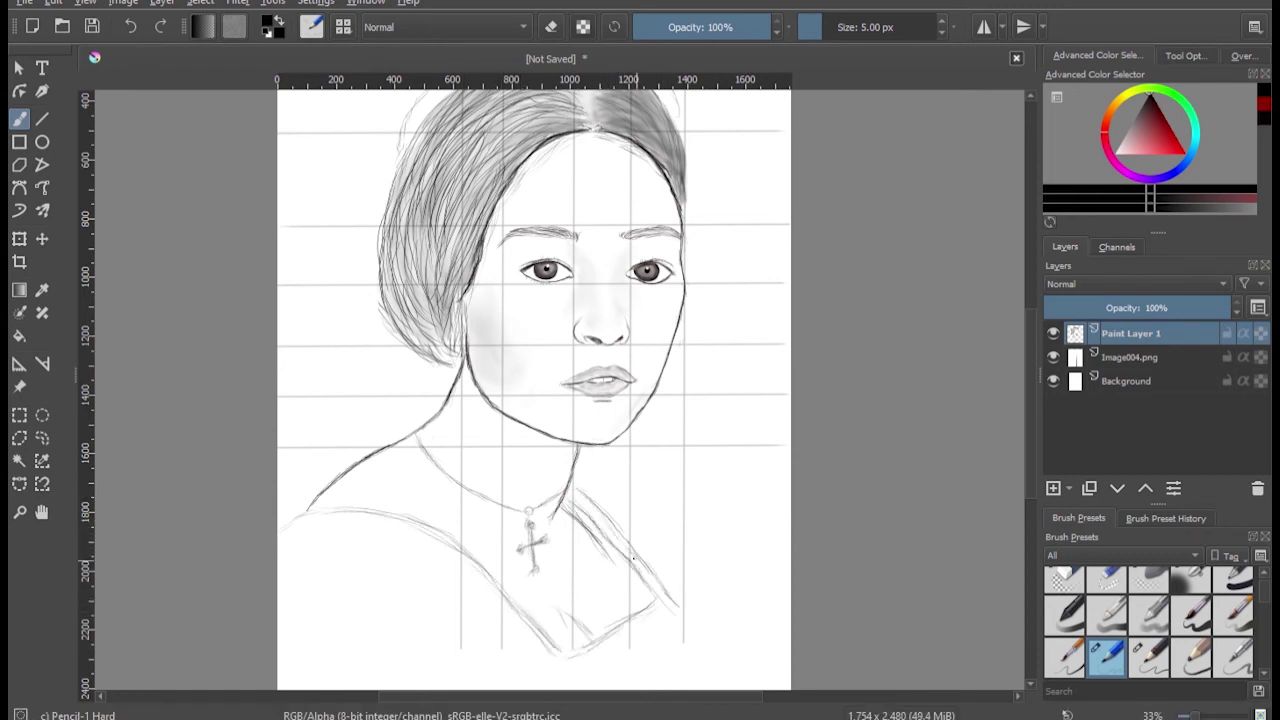
Step: Erase stray strokes near the collar, draw the lower collar V, and darken the lip line
key("e")
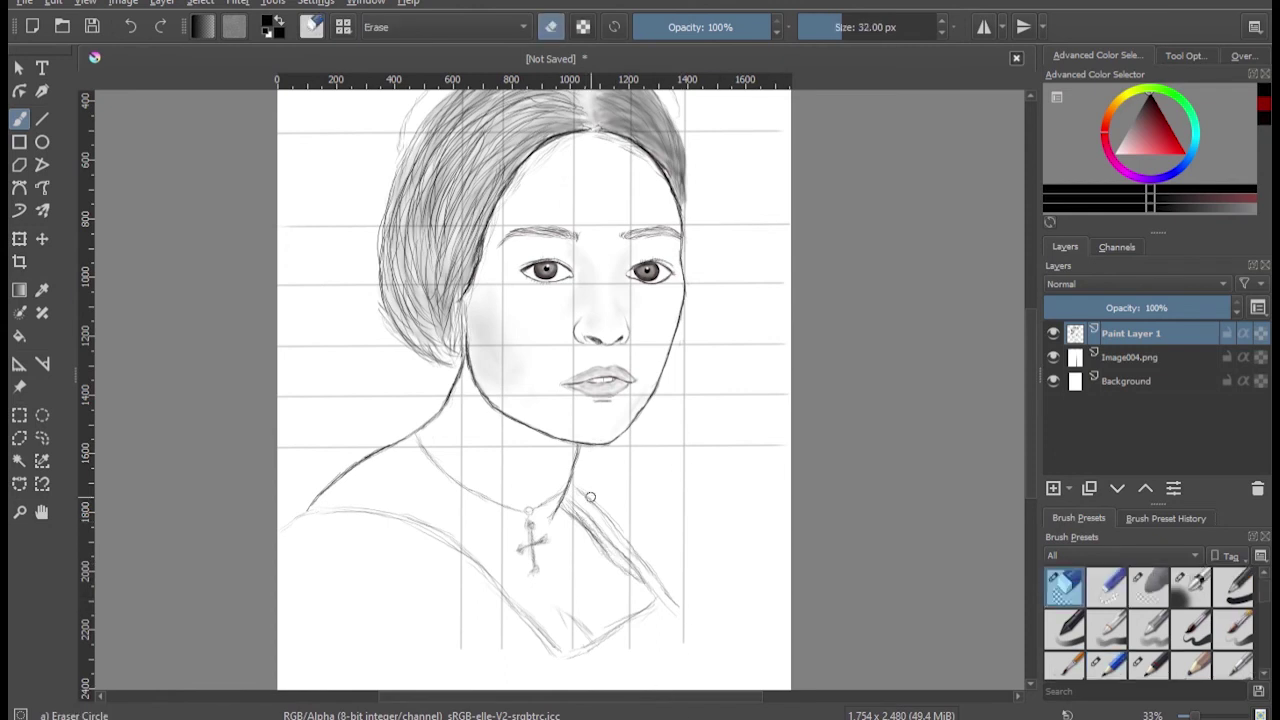
left_click_drag(630, 541, 672, 600)
key("e")
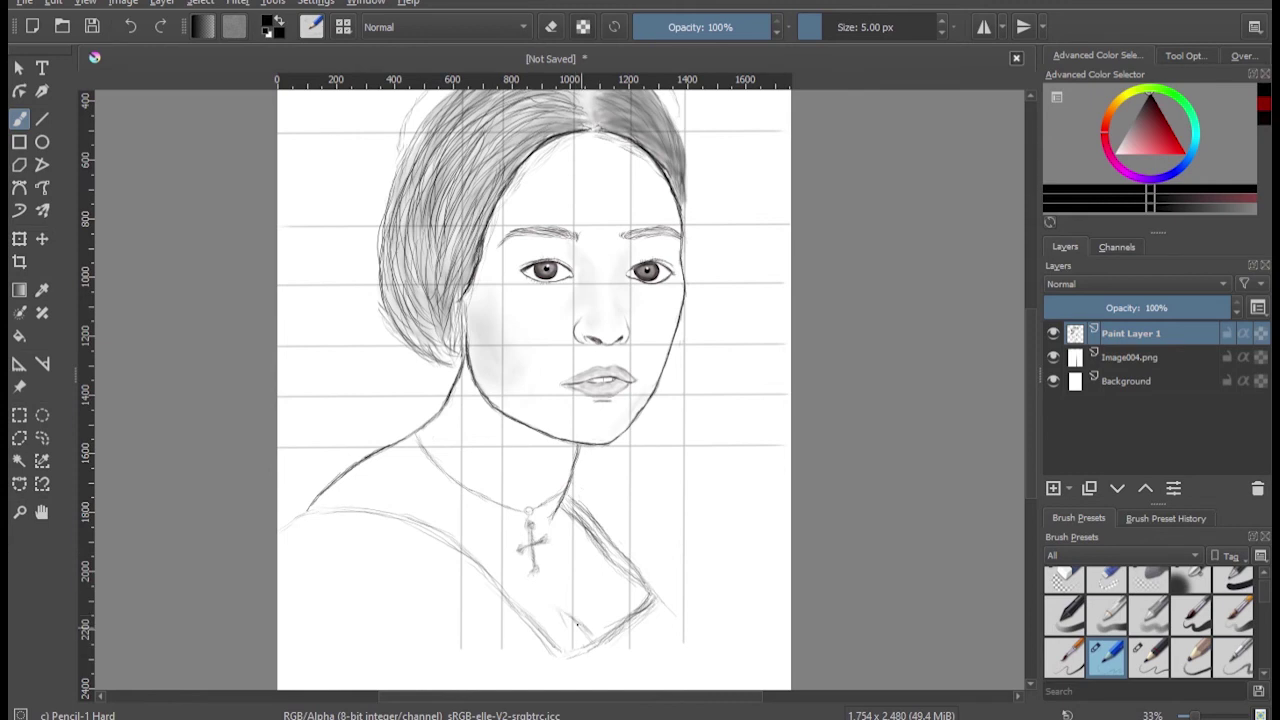
mouse_move(640, 612)
left_mouse_down()
mouse_move(590, 660)
mouse_move(566, 657)
left_mouse_up()
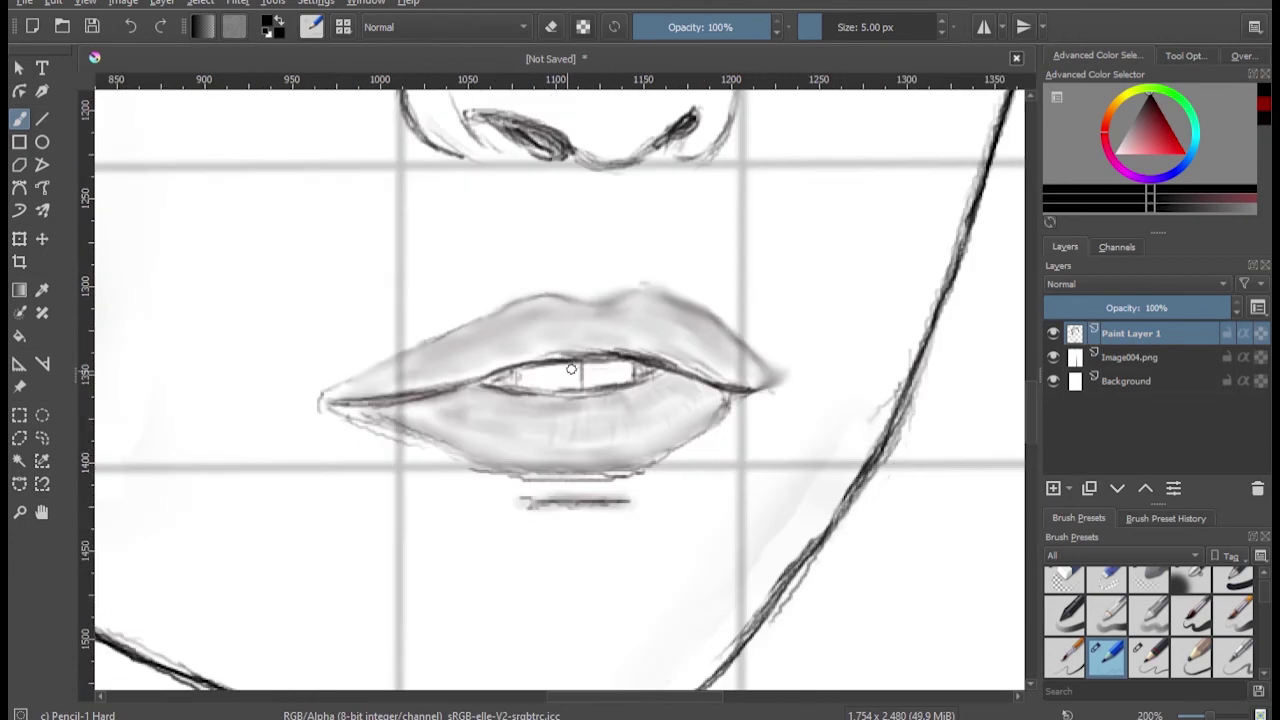
mouse_move(520, 378)
left_mouse_down()
mouse_move(628, 370)
mouse_move(616, 356)
mouse_move(529, 382)
left_mouse_up()
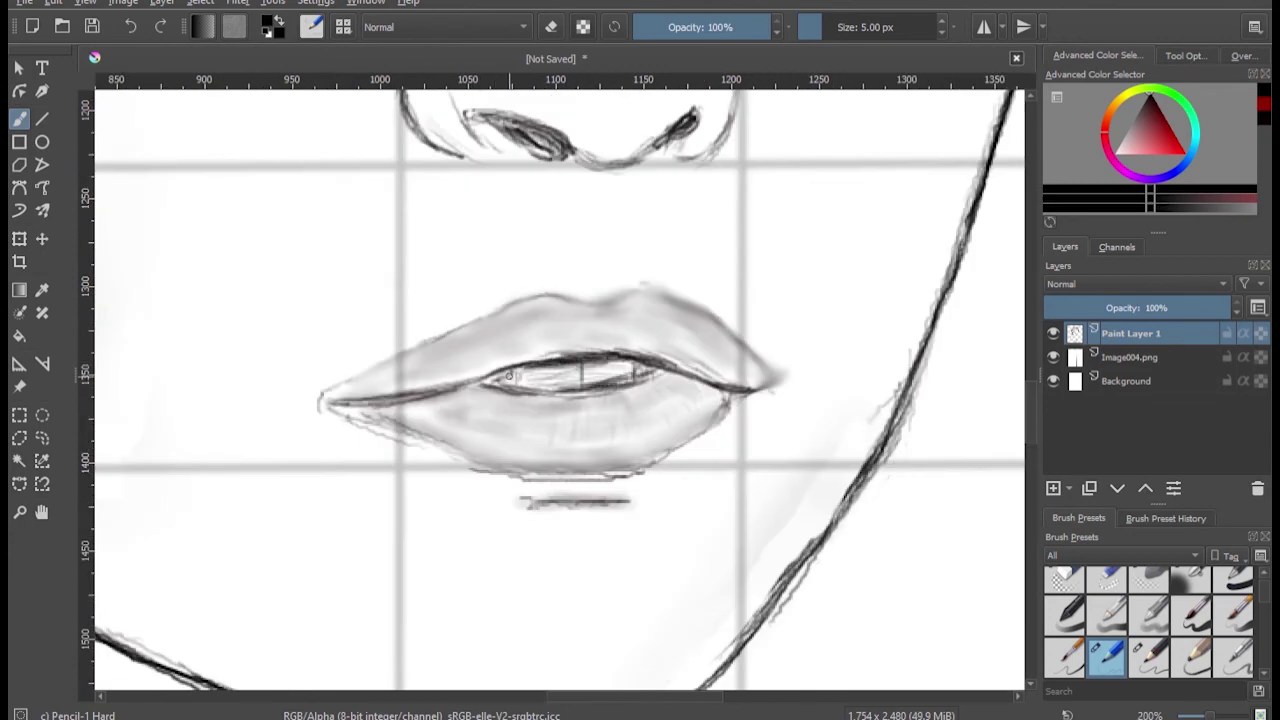
Step: Darken the right eye's upper eyelid with a Pencil-1 Hard stroke
scroll(529, 382, "down", 5)
scroll(529, 382, "down", 2)
scroll(343, 243, "up", 5)
scroll(343, 243, "down", 2)
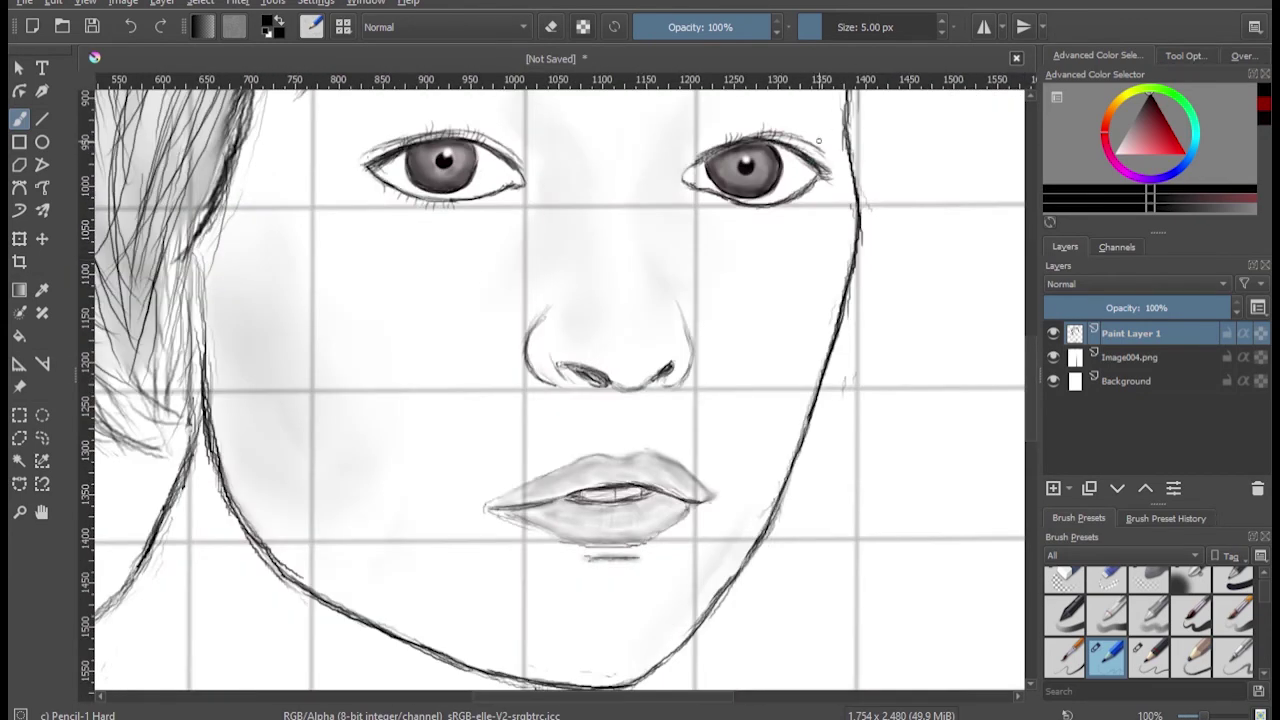
mouse_move(818, 141)
left_mouse_down()
mouse_move(778, 138)
mouse_move(836, 182)
left_mouse_up()
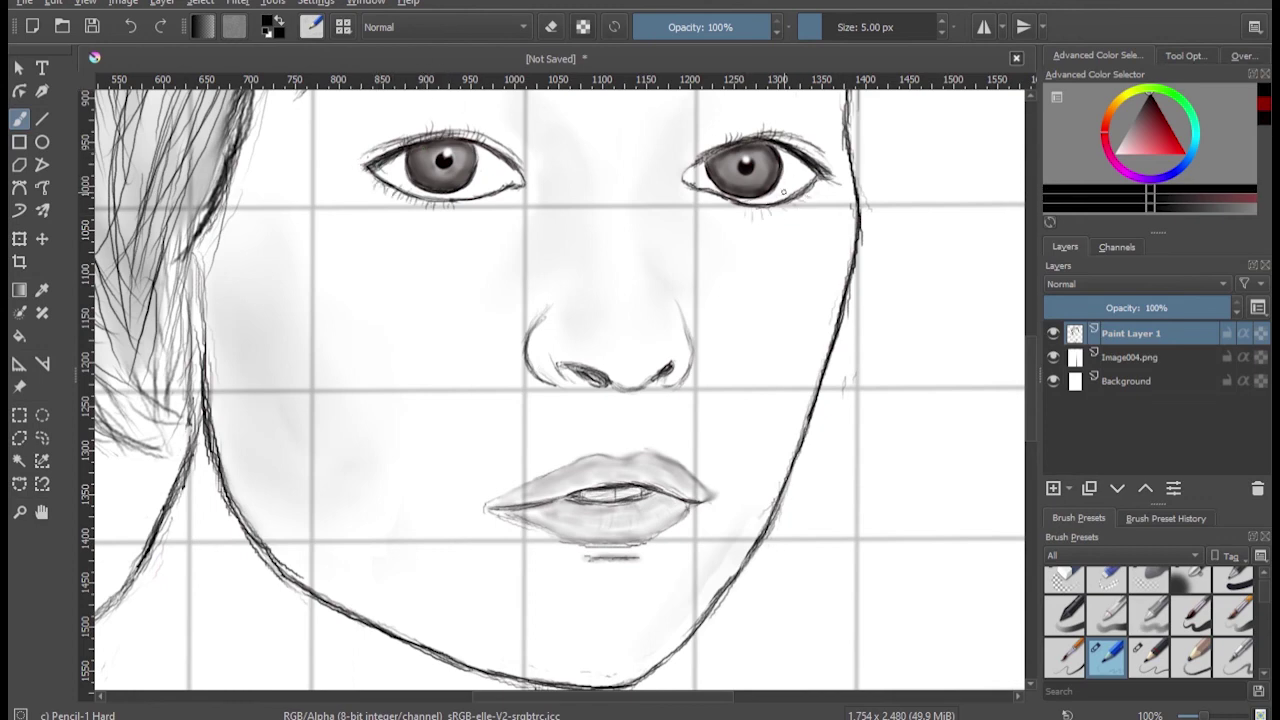
Step: Zoom out to the whole face and neck, then change the brush from Eraser Circle to Airbrush Soft
key("minus")
key("plus")
key("plus")
key("plus")
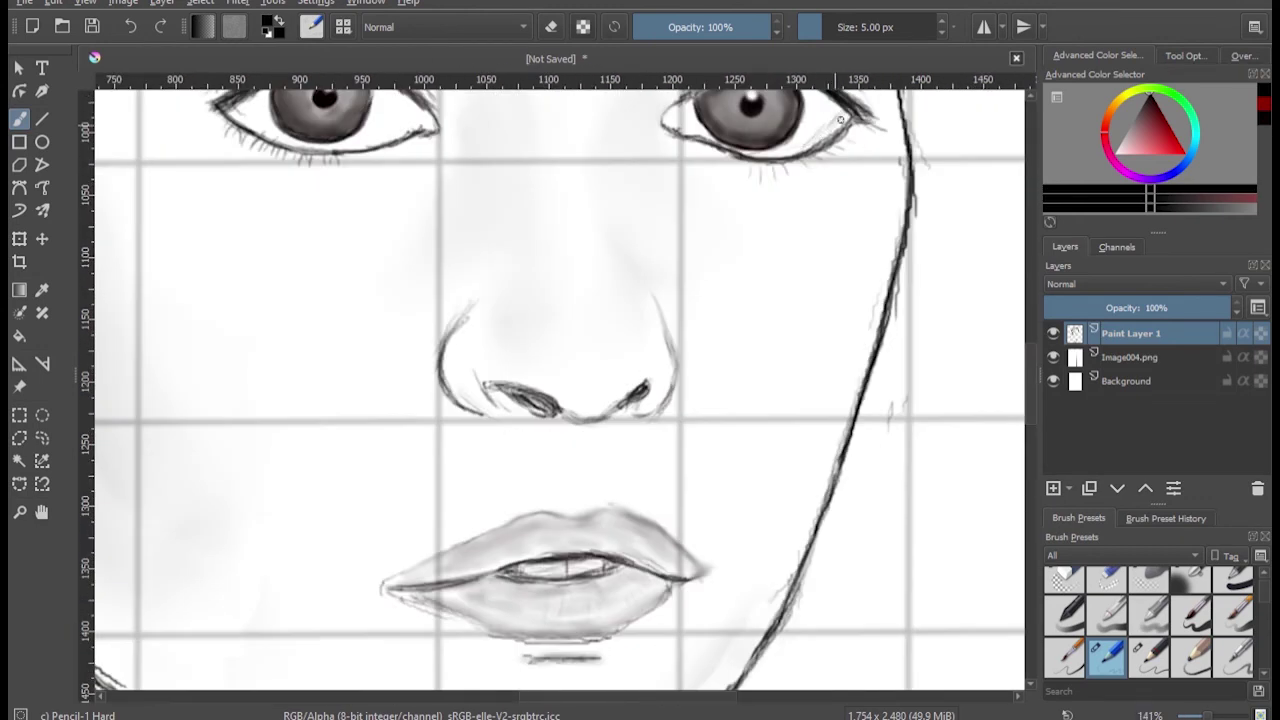
key("minus")
key("minus")
key("minus")
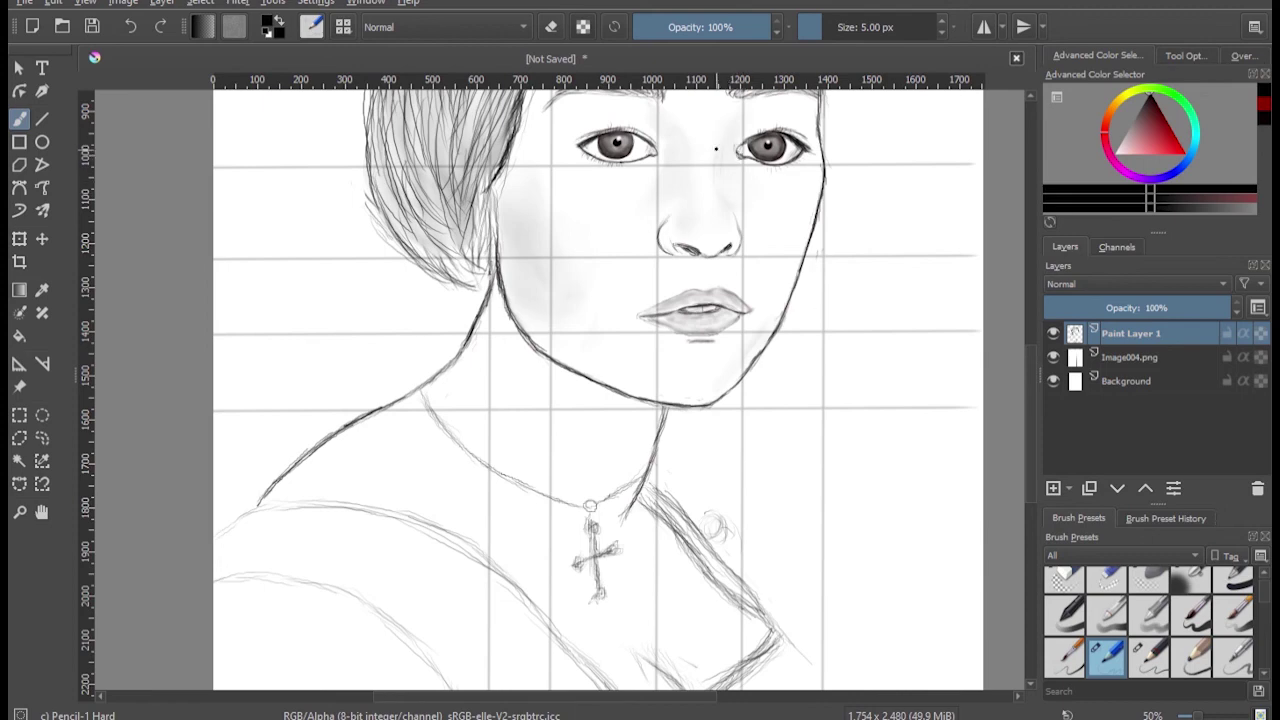
key("e")
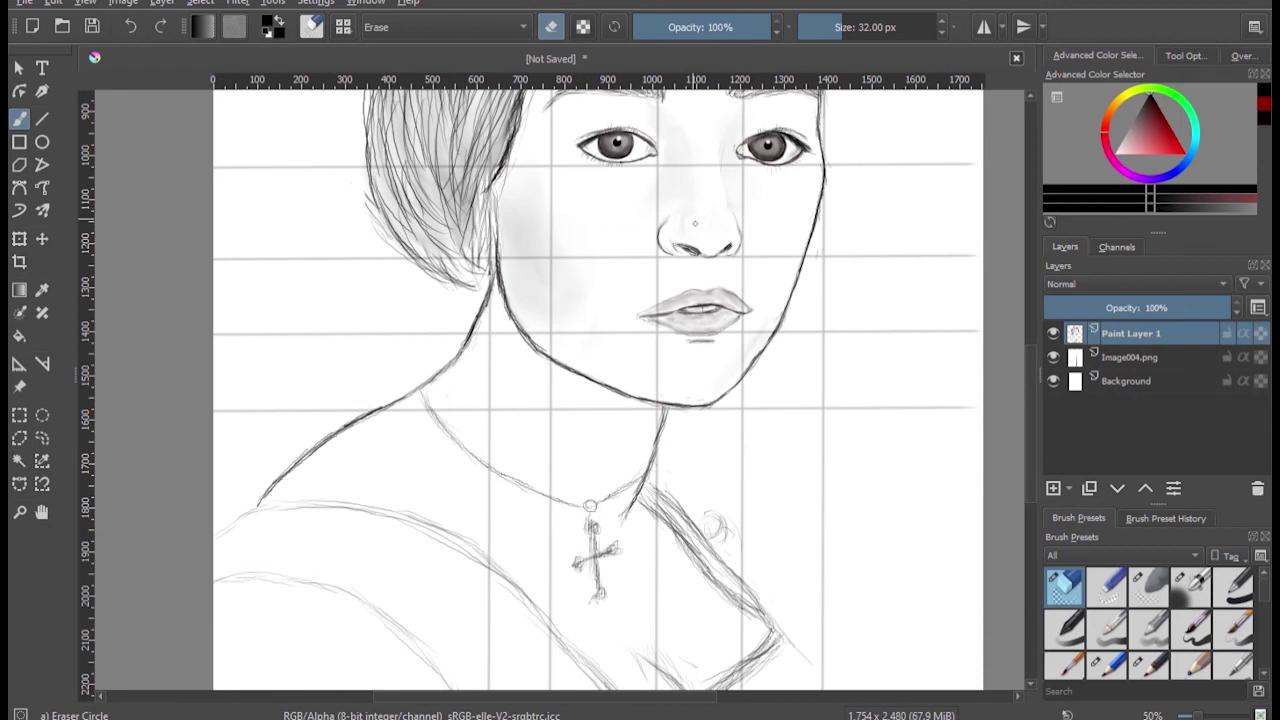
key("slash")
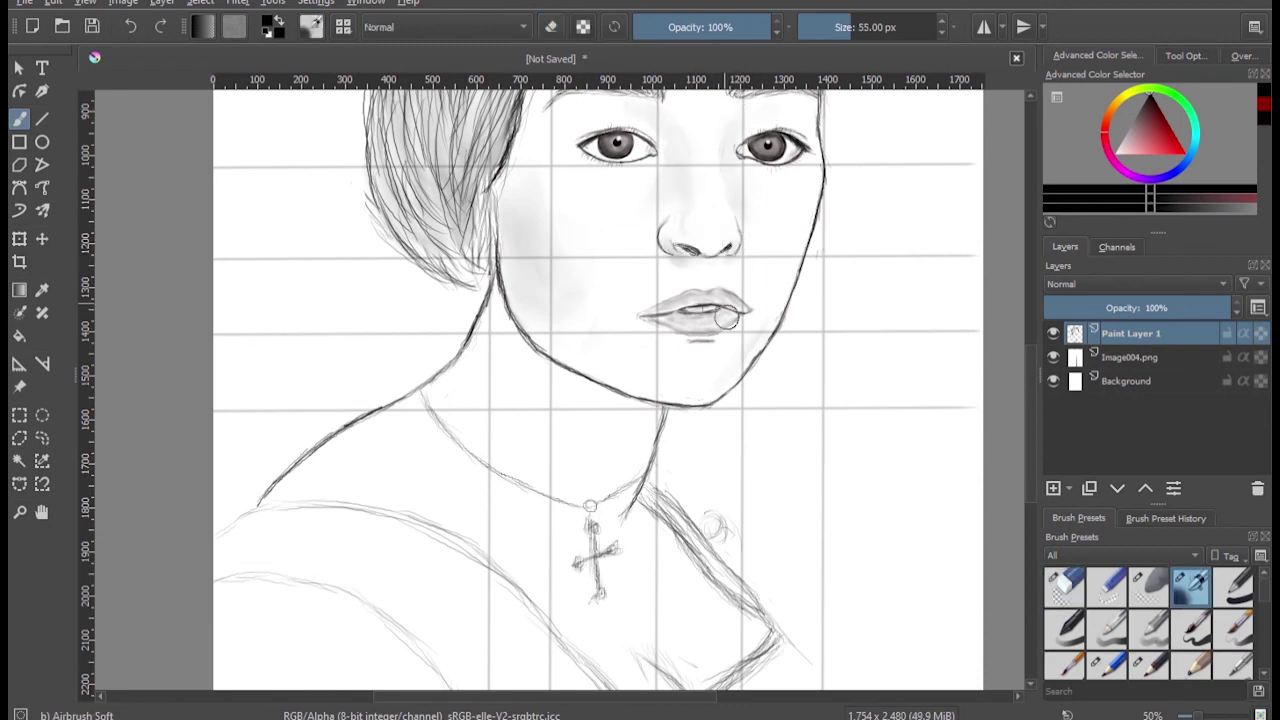
Step: Airbrush soft shadow under the jaw, down the neck, beside the chin and on the left cheek
left_click_drag(545, 370, 647, 411)
mouse_move(540, 365)
left_mouse_down()
mouse_move(650, 425)
mouse_move(490, 320)
mouse_move(482, 228)
left_mouse_up()
left_click_drag(520, 345, 660, 440)
left_click_drag(565, 355, 640, 445)
left_click_drag(555, 380, 650, 450)
left_click_drag(520, 315, 700, 405)
left_click_drag(720, 335, 750, 362)
mouse_move(545, 215)
left_mouse_down()
mouse_move(571, 253)
mouse_move(586, 349)
mouse_move(583, 234)
left_mouse_up()
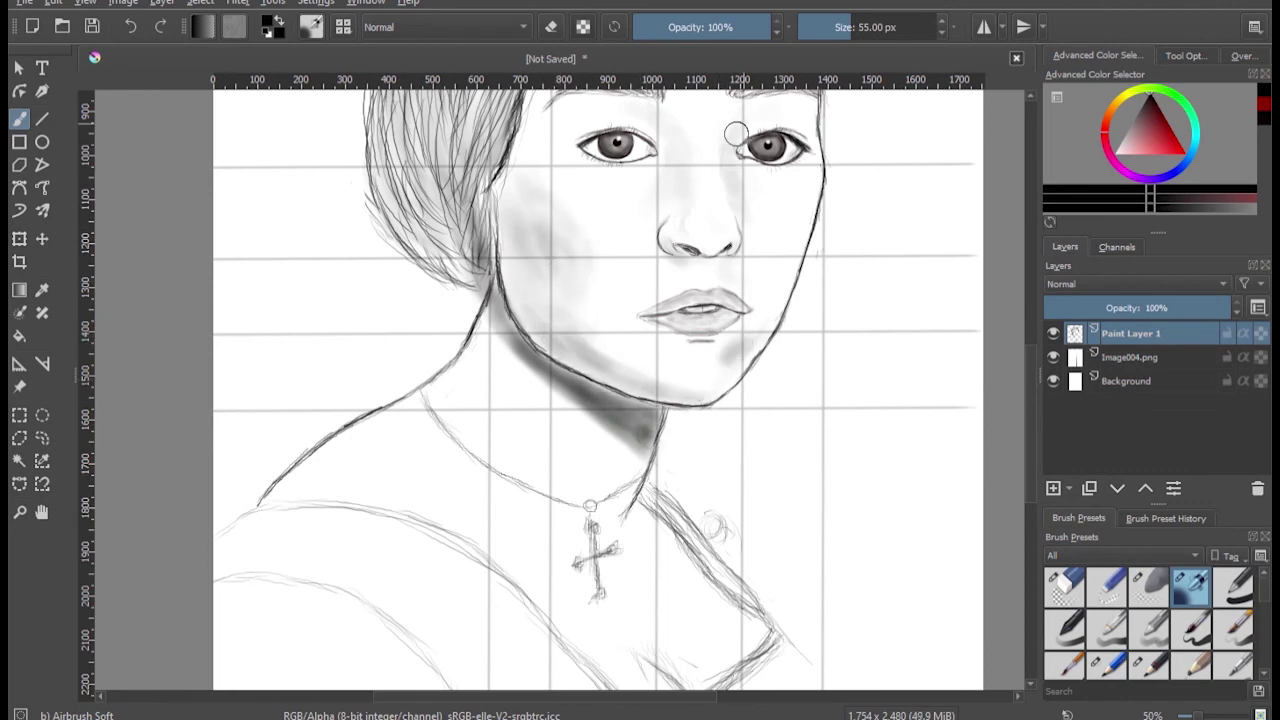
Step: Select the Blender Basic preset for smoothing, then return to Pencil-1 Hard
key("e")
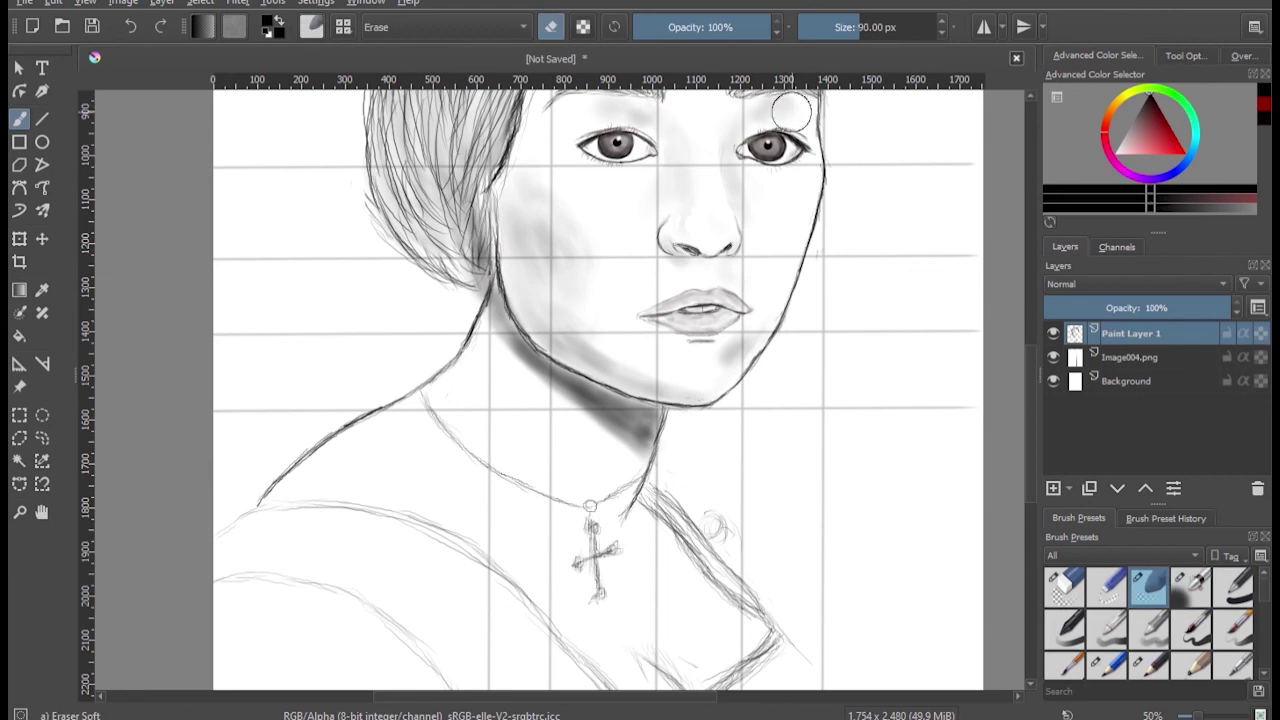
scroll(1150, 620, "down", 3)
scroll(1150, 620, "down", 3)
left_click(1232, 590)
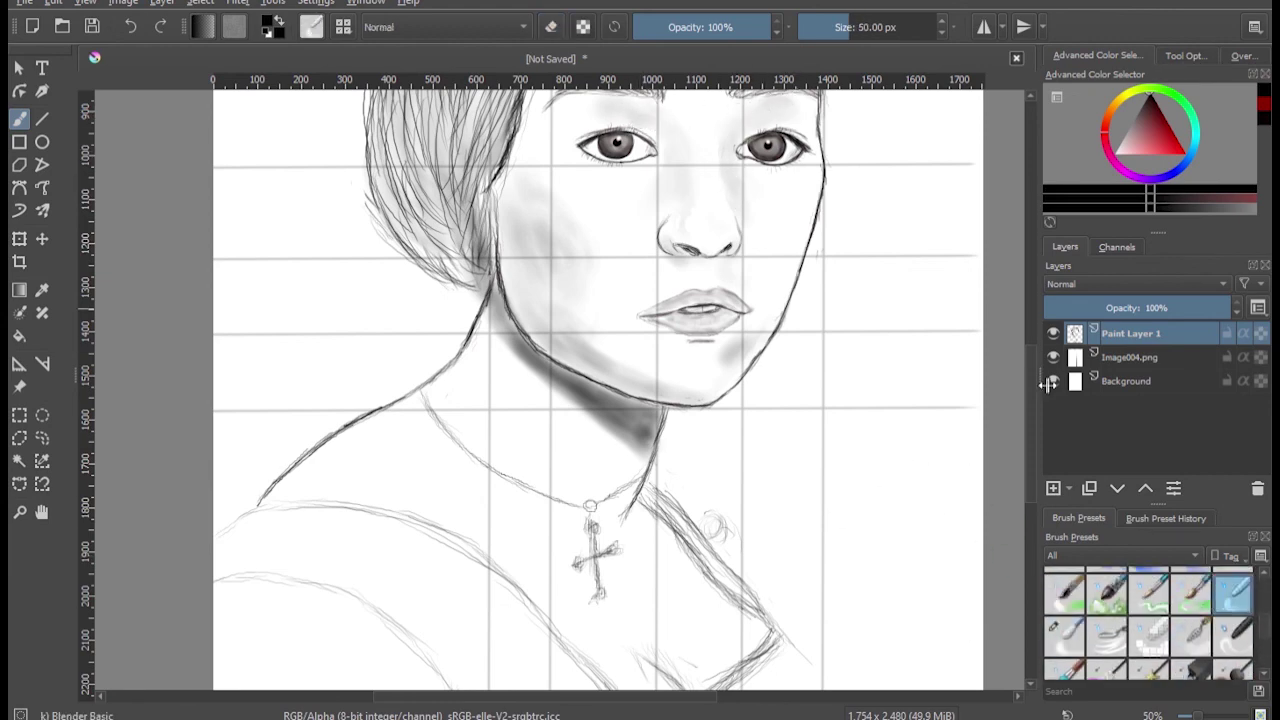
scroll(735, 140, "up", 2)
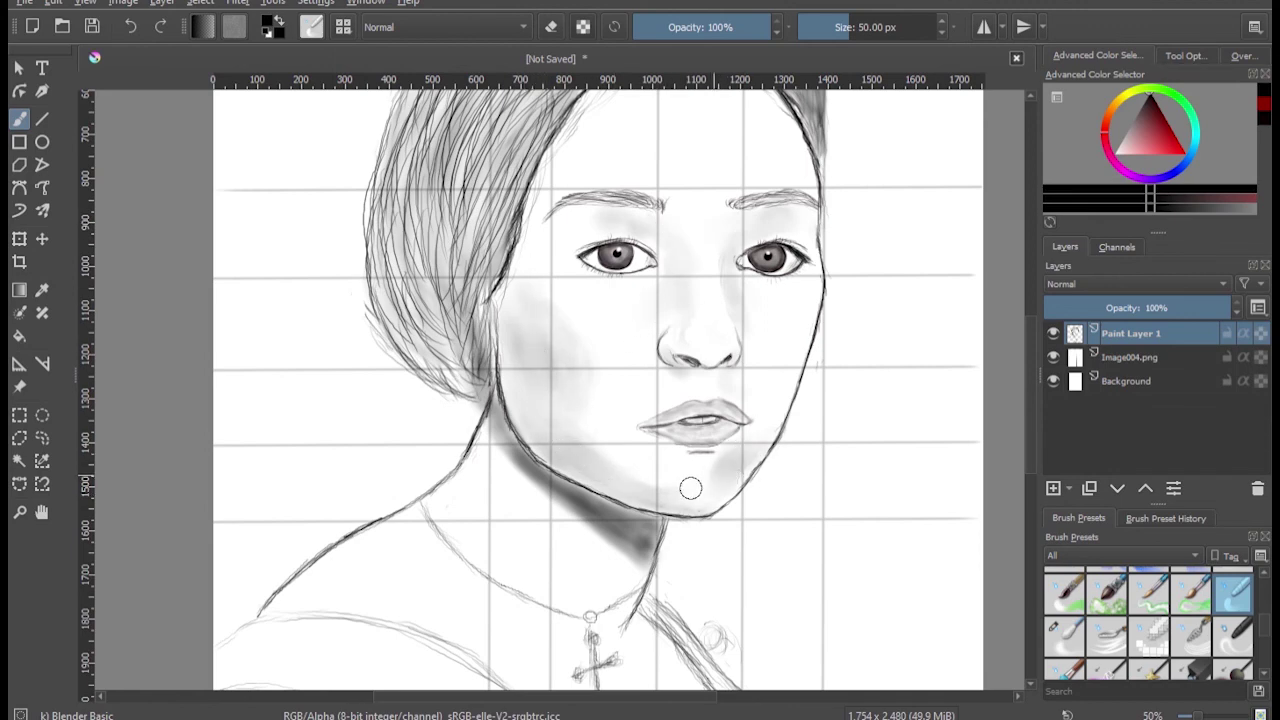
scroll(1117, 672, "down", 3)
left_click(1115, 668)
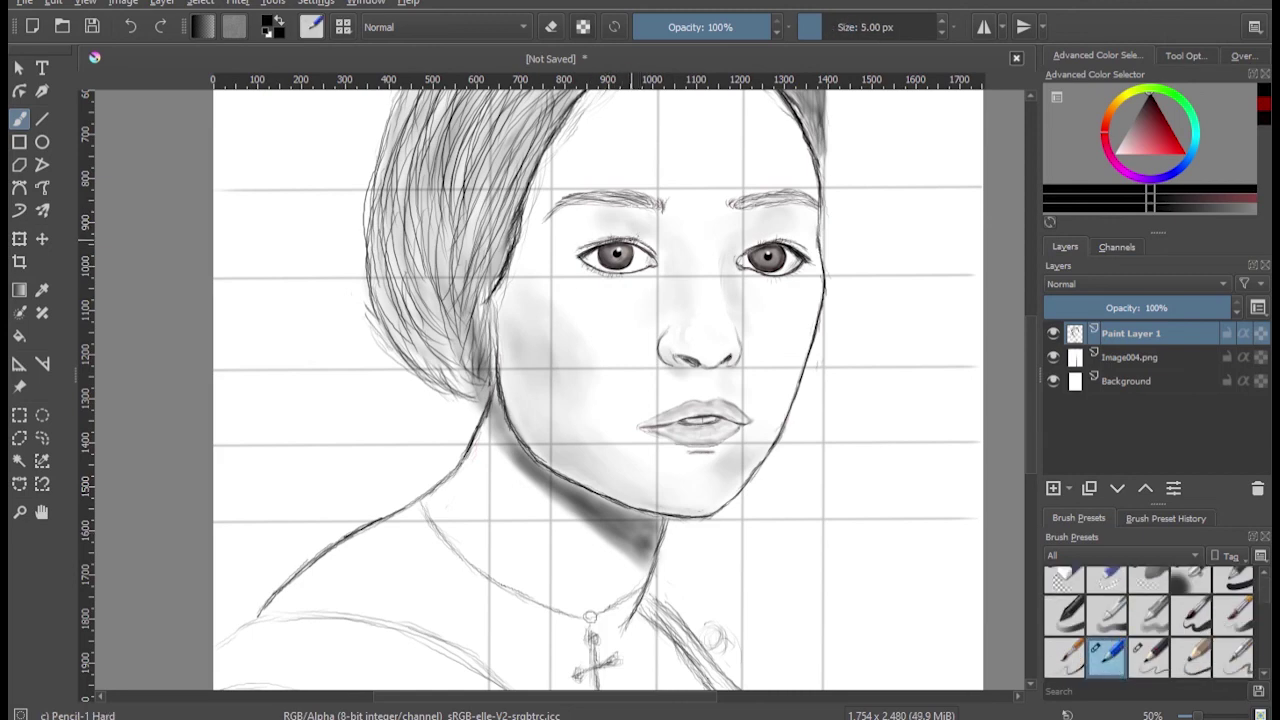
Step: Darken the right and left eyebrows with pencil strokes
right_click(767, 259)
right_click(727, 207)
left_click_drag(748, 203, 800, 194)
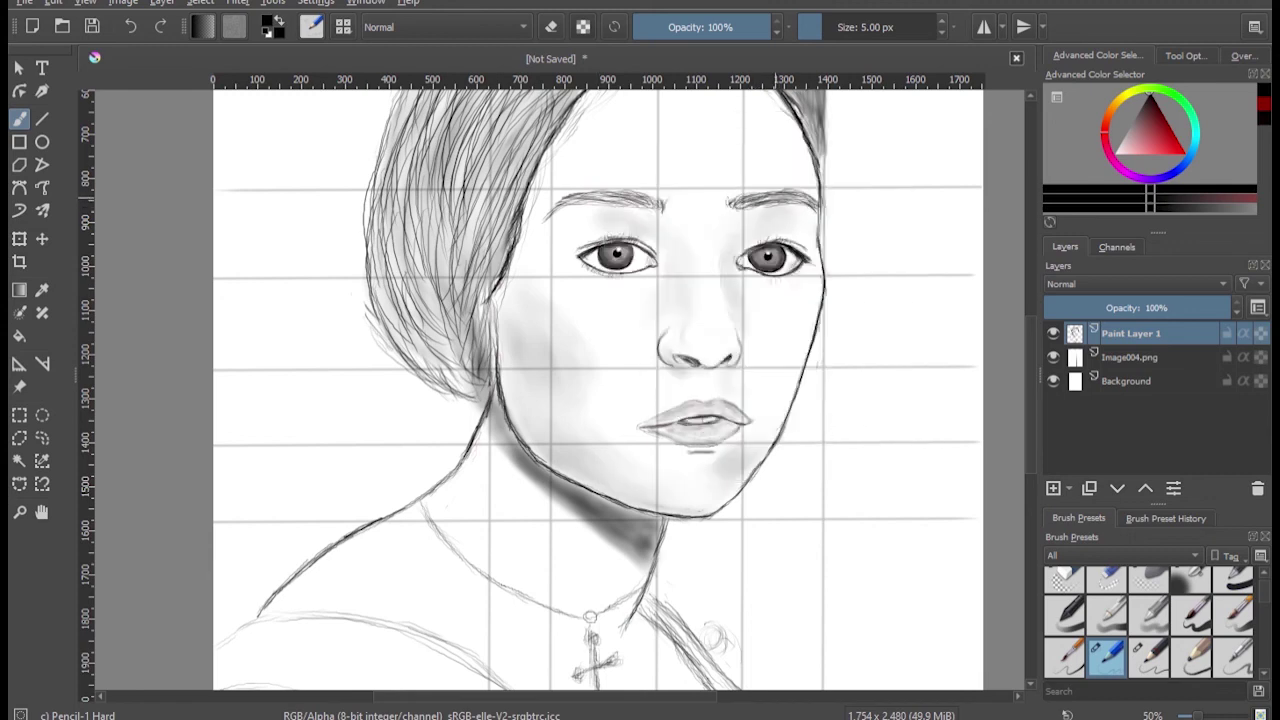
left_click_drag(652, 200, 556, 204)
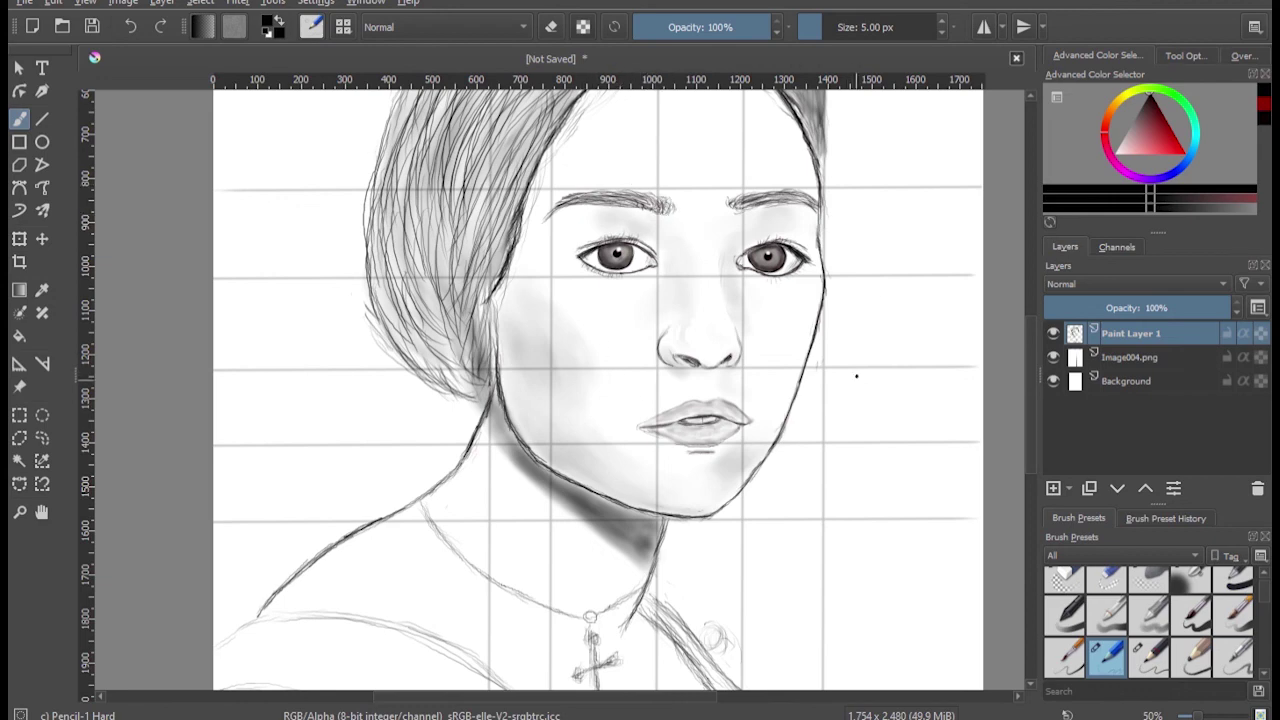
scroll(640, 300, "up", 6)
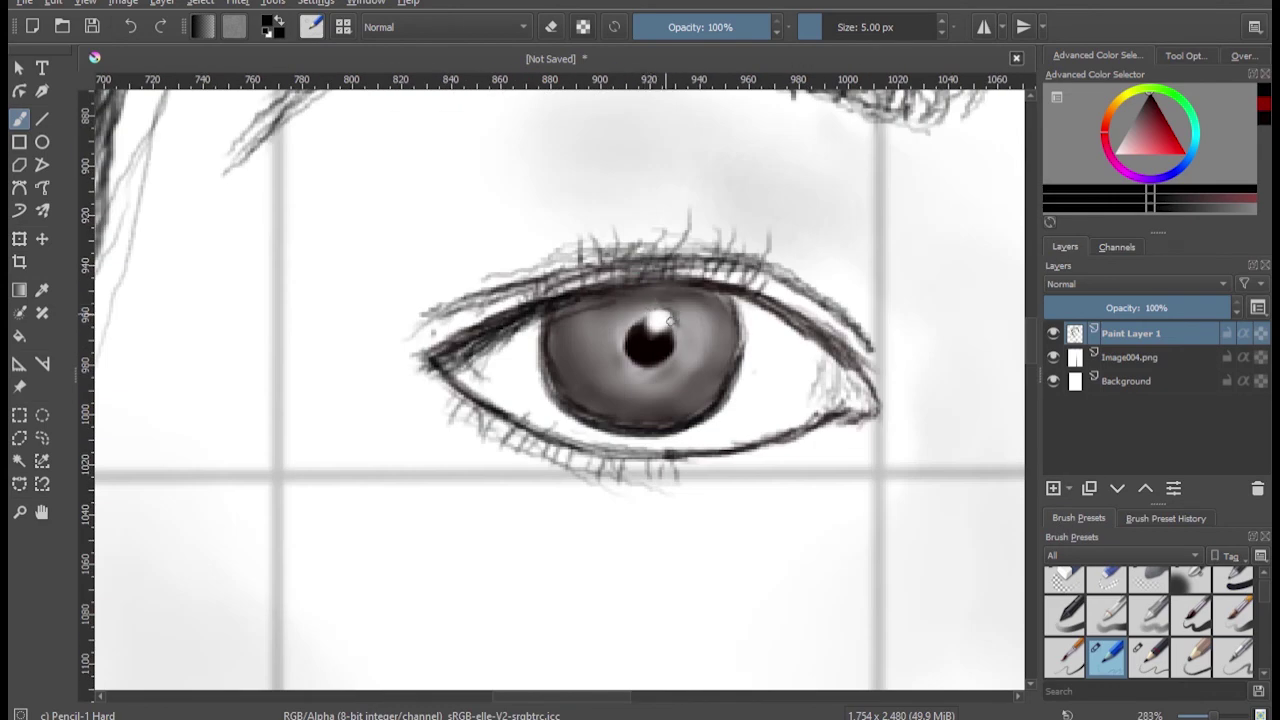
Step: Try the Eraser Soft preset, then go back to Pencil-1 Hard while zooming in on the eyes
left_click(1150, 580)
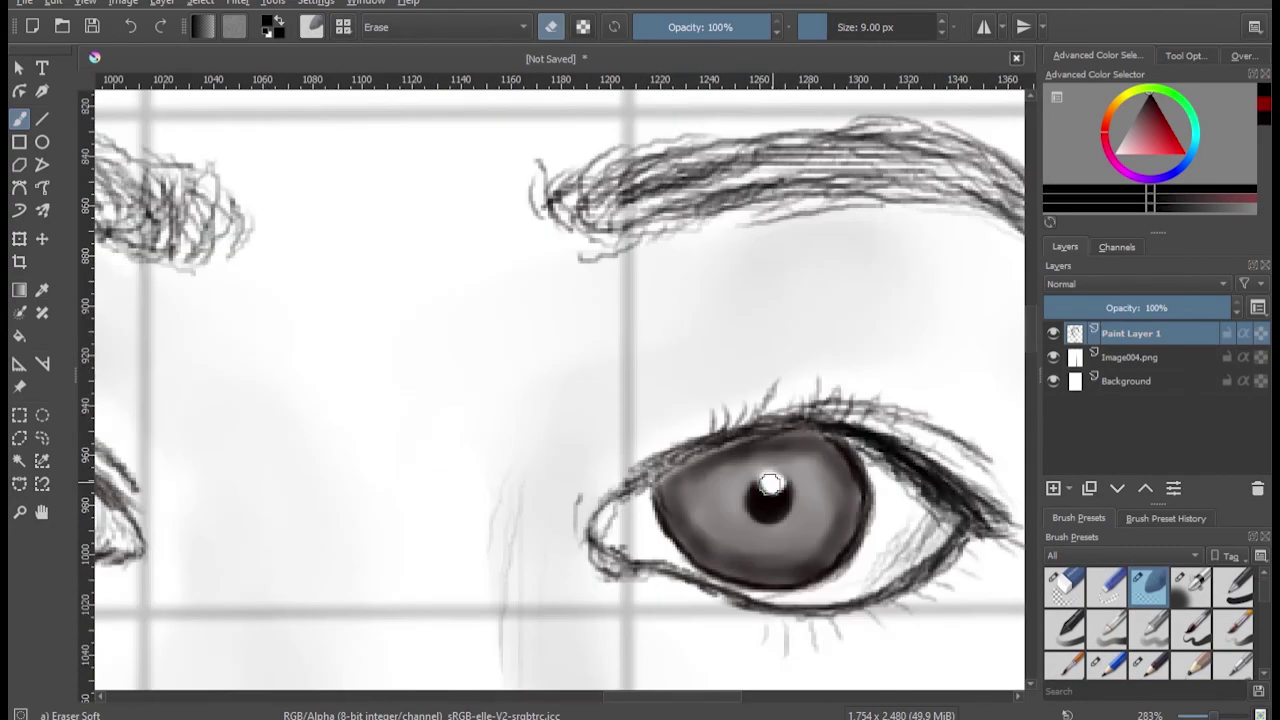
scroll(786, 424, "down", 5)
scroll(668, 568, "up", 2)
scroll(668, 568, "up", 4)
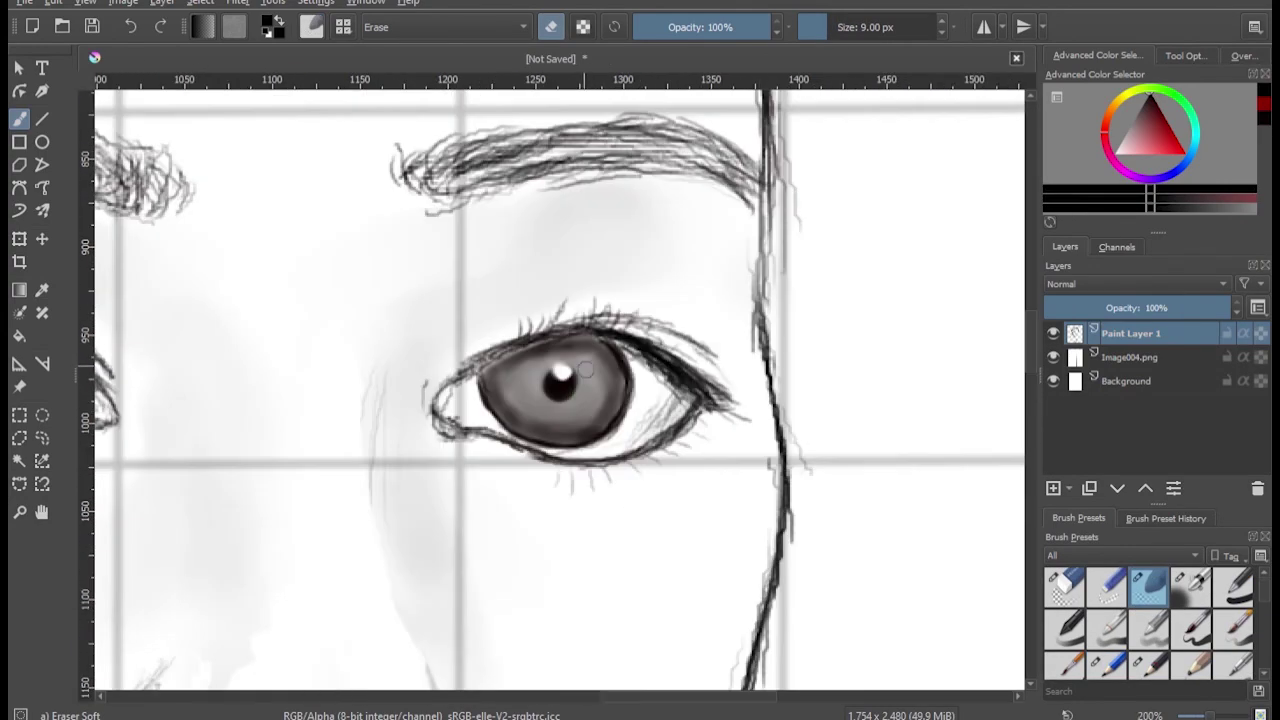
left_click(1106, 655)
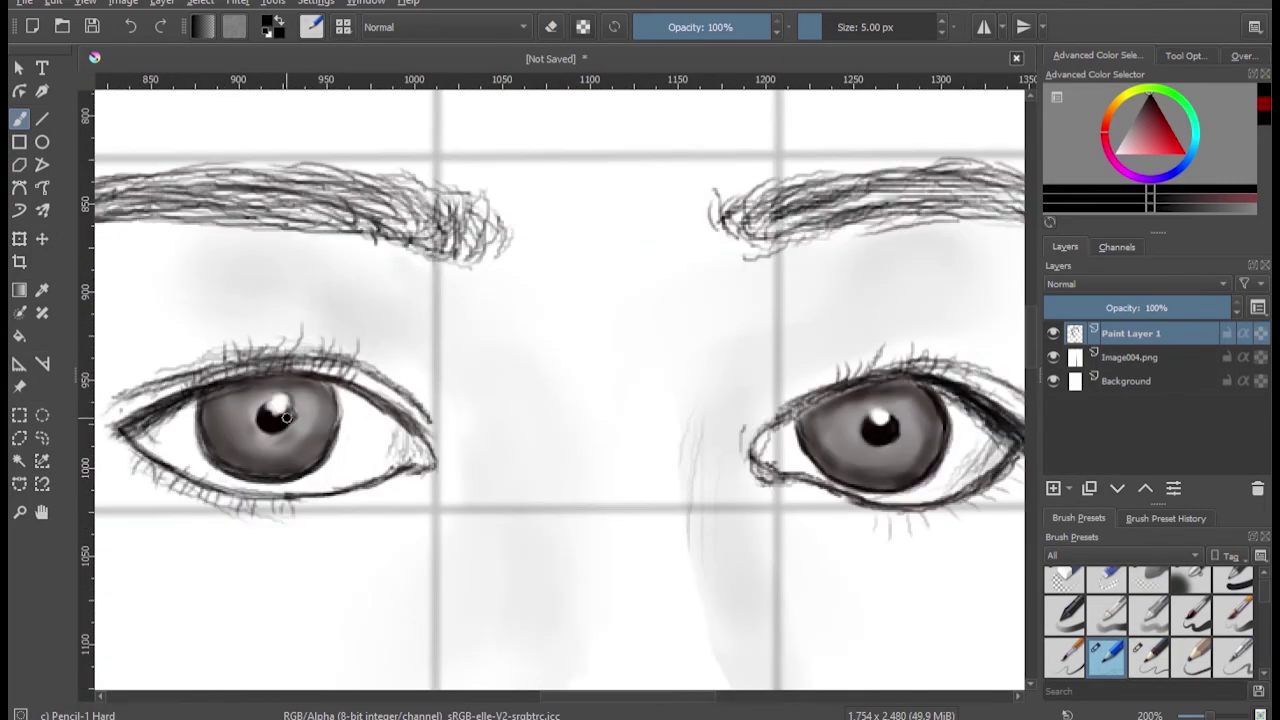
scroll(290, 411, "down", 5)
scroll(304, 409, "up", 5)
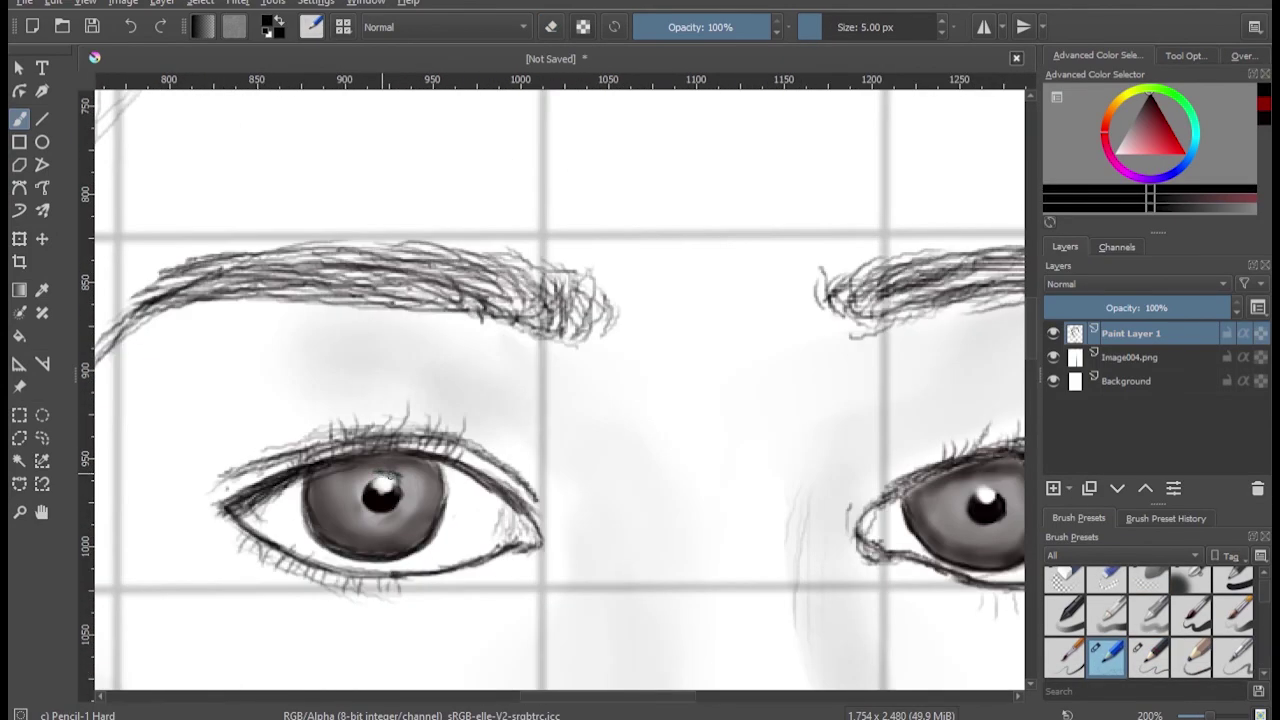
scroll(385, 476, "down", 4)
scroll(450, 594, "down", 2)
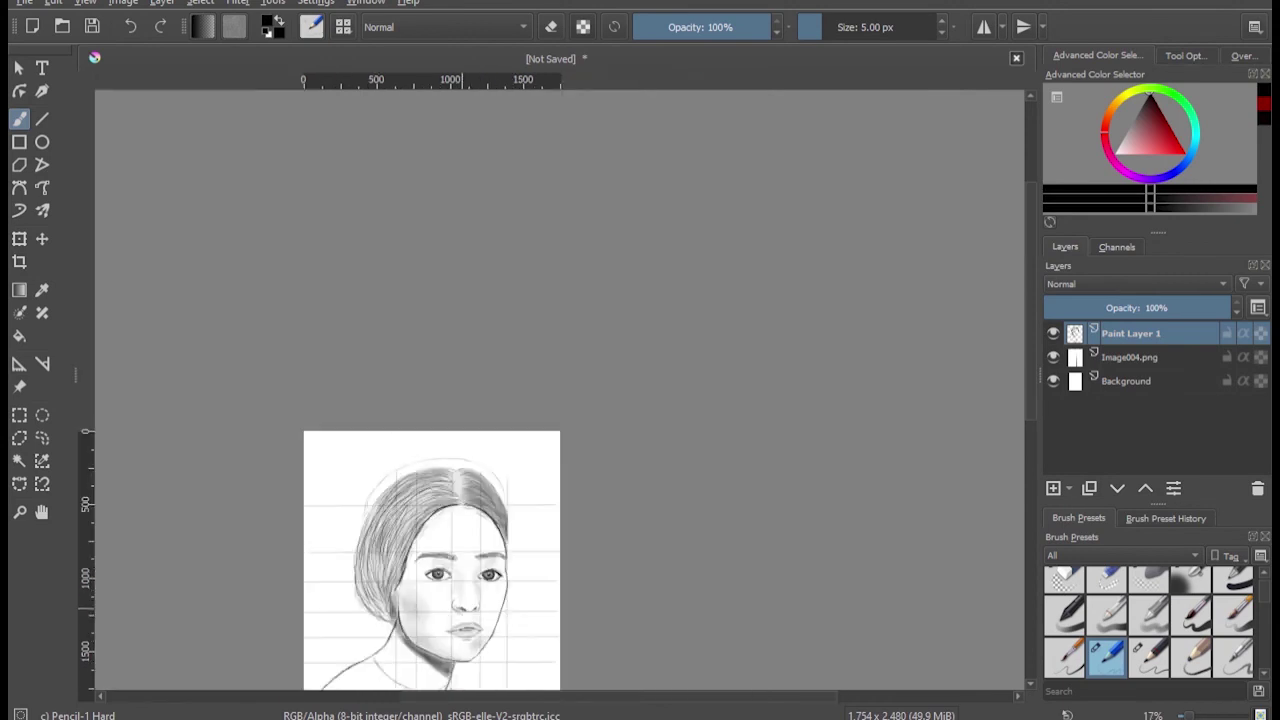
scroll(472, 627, "up", 4)
Step: Sample black and paint over the highlights in both pupils
key("slash")
scroll(654, 411, "up", 3)
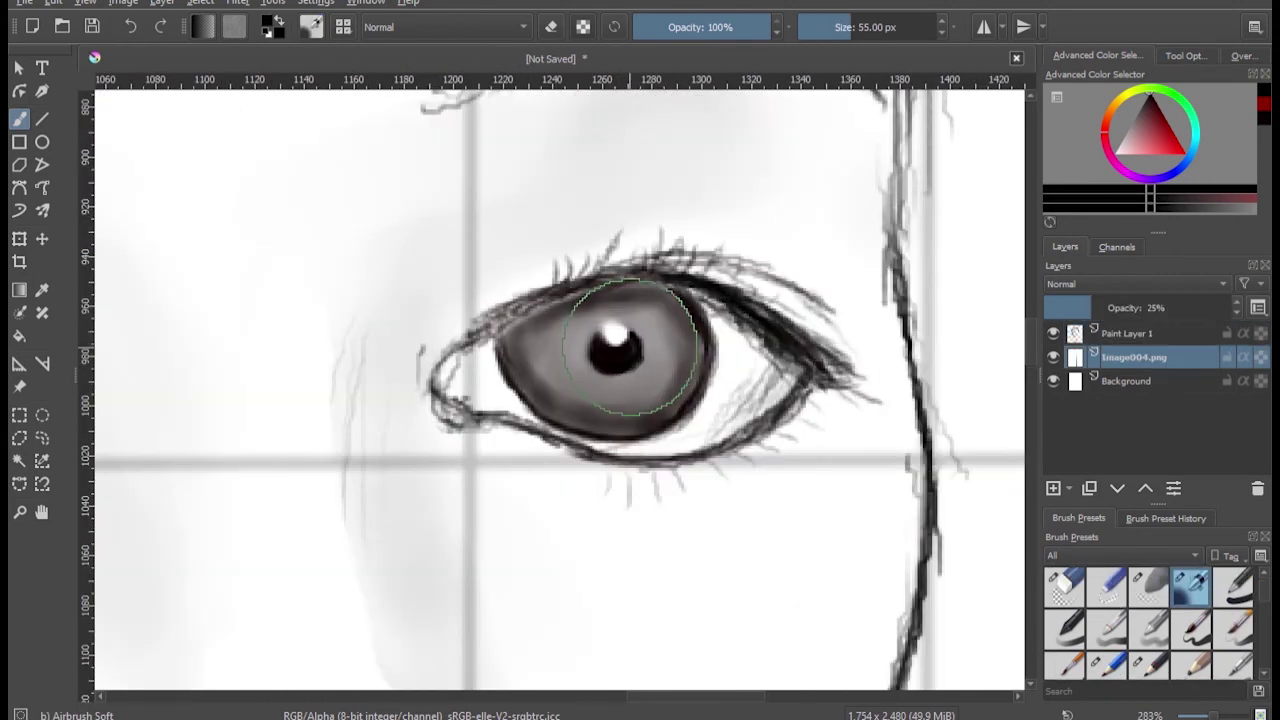
key("p")
left_click(19, 118)
left_click_drag(600, 330, 614, 347)
scroll(616, 347, "left", 5)
mouse_move(472, 312)
left_mouse_down()
mouse_move(500, 340)
mouse_move(500, 308)
left_mouse_up()
Step: Erase fresh white highlights into both pupils with Eraser Soft at 9 px, then zoom in on the eyes
left_click(1148, 585)
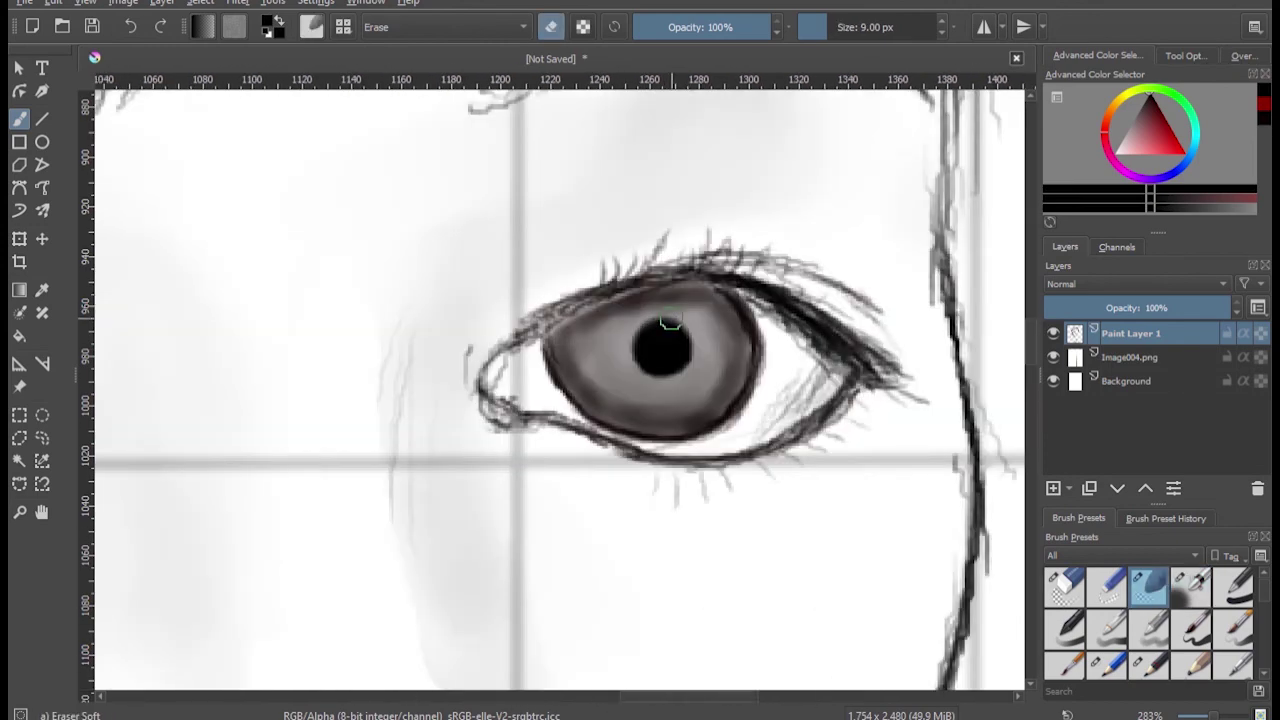
left_click_drag(668, 322, 645, 335)
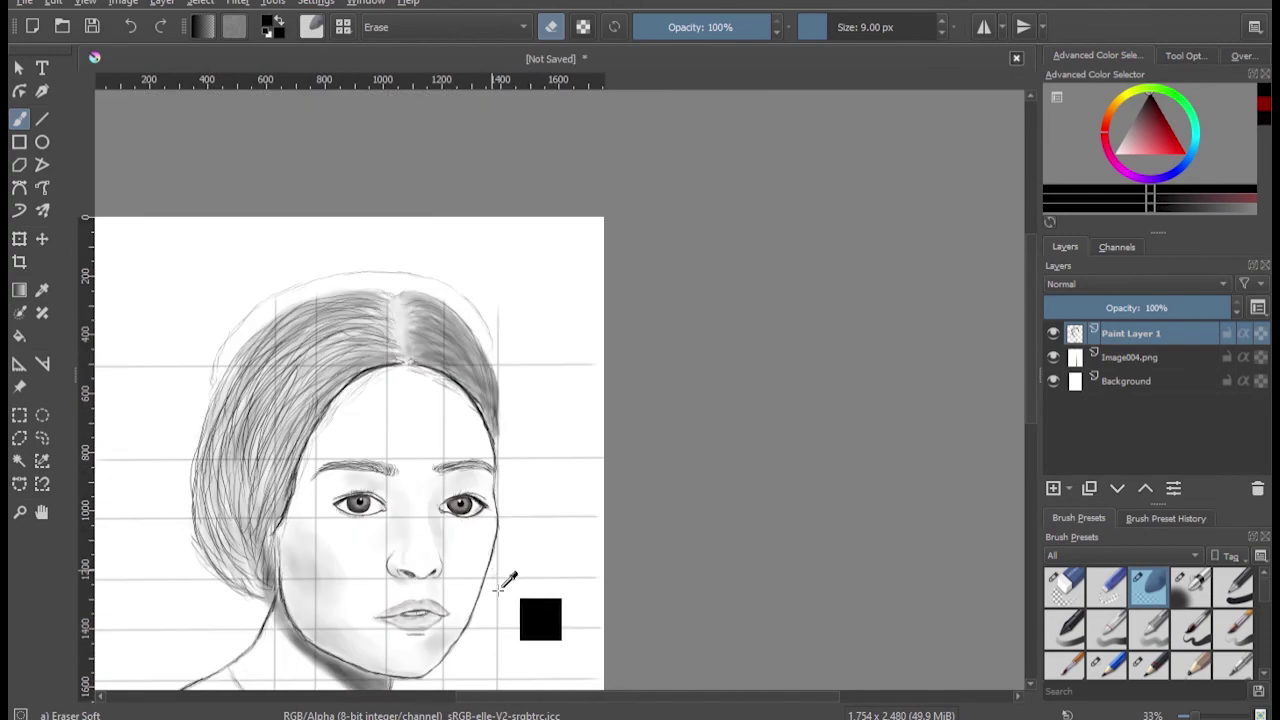
key("1")
scroll(509, 586, "down", 3)
scroll(509, 586, "left", 3)
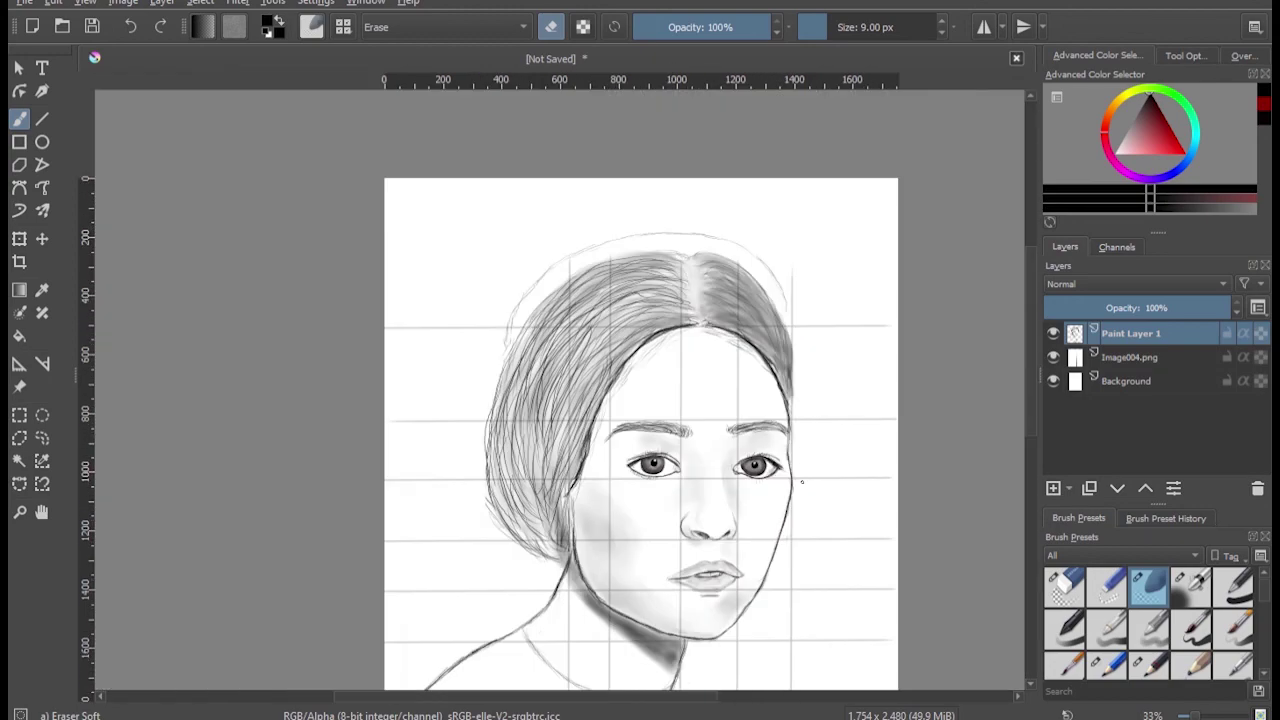
scroll(258, 527, "down", 3)
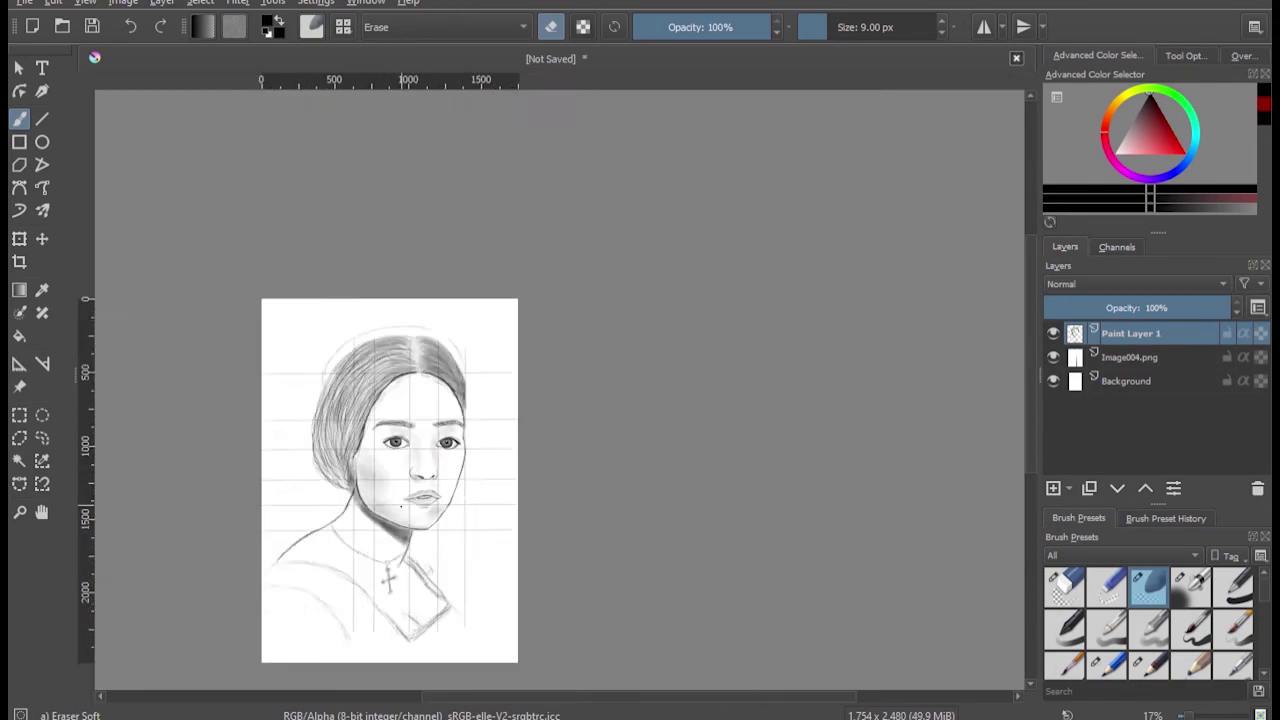
Step: With Pencil-1 Hard, sketch thin hair strands along the top and right of the head outline
scroll(493, 279, "up", 4)
key("/")
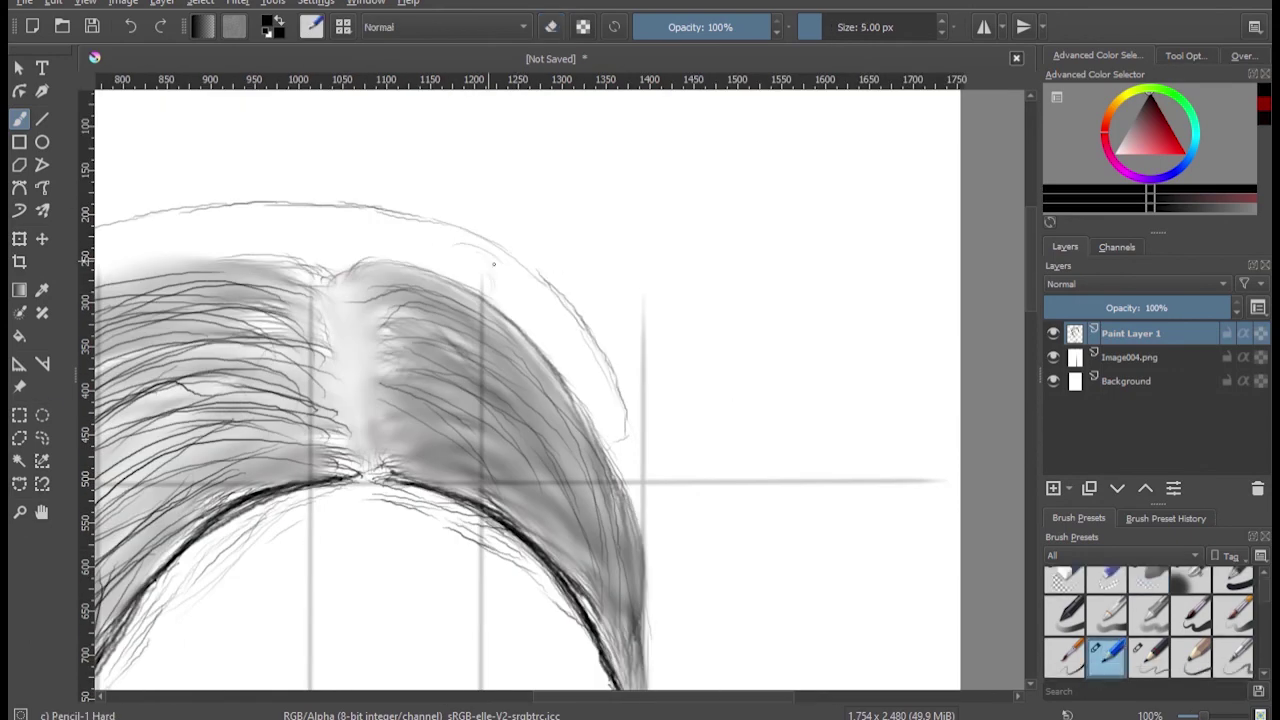
mouse_move(599, 410)
left_mouse_down()
mouse_move(525, 300)
mouse_move(360, 236)
left_mouse_up()
left_click_drag(470, 252, 300, 214)
mouse_move(380, 250)
left_mouse_down()
mouse_move(257, 237)
mouse_move(170, 255)
left_mouse_up()
left_click_drag(200, 400, 510, 400)
mouse_move(620, 215)
left_mouse_down()
mouse_move(355, 270)
mouse_move(258, 330)
left_mouse_up()
Step: Zoom out to view the hair and switch the brush to Eraser Circle at 32 px
scroll(265, 369, "down", 3)
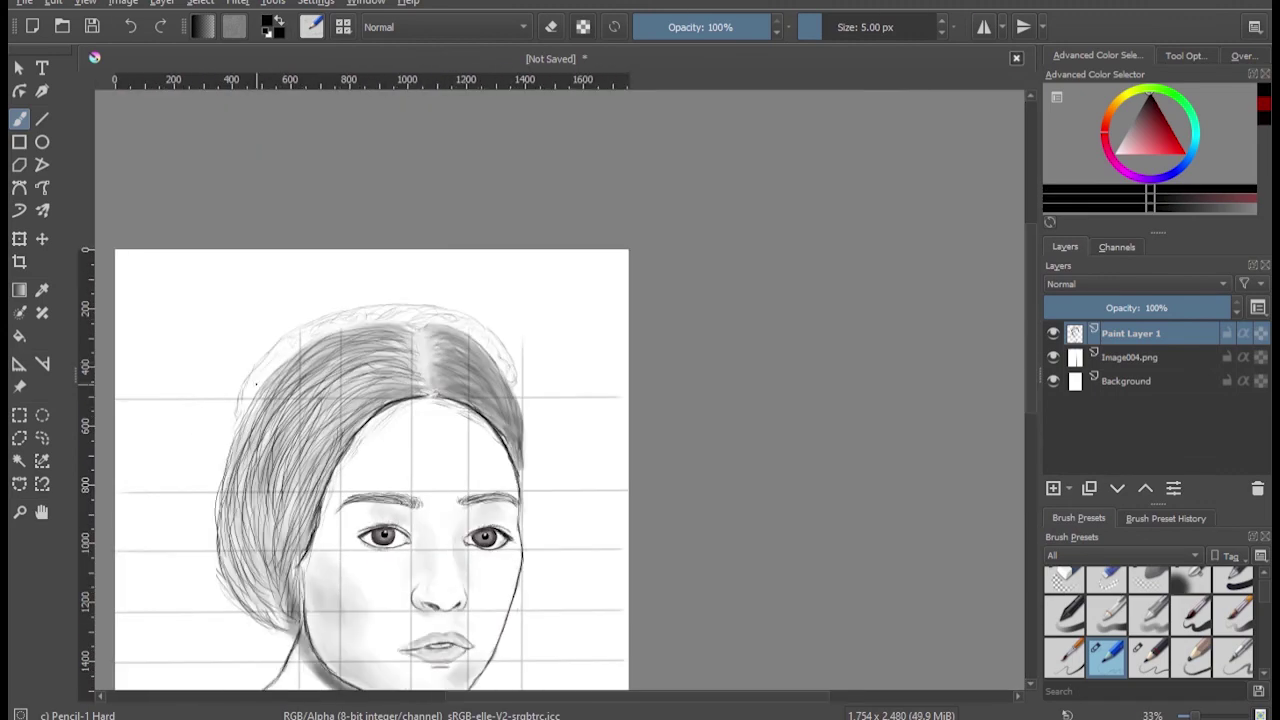
scroll(541, 360, "down", 2)
scroll(541, 360, "up", 5)
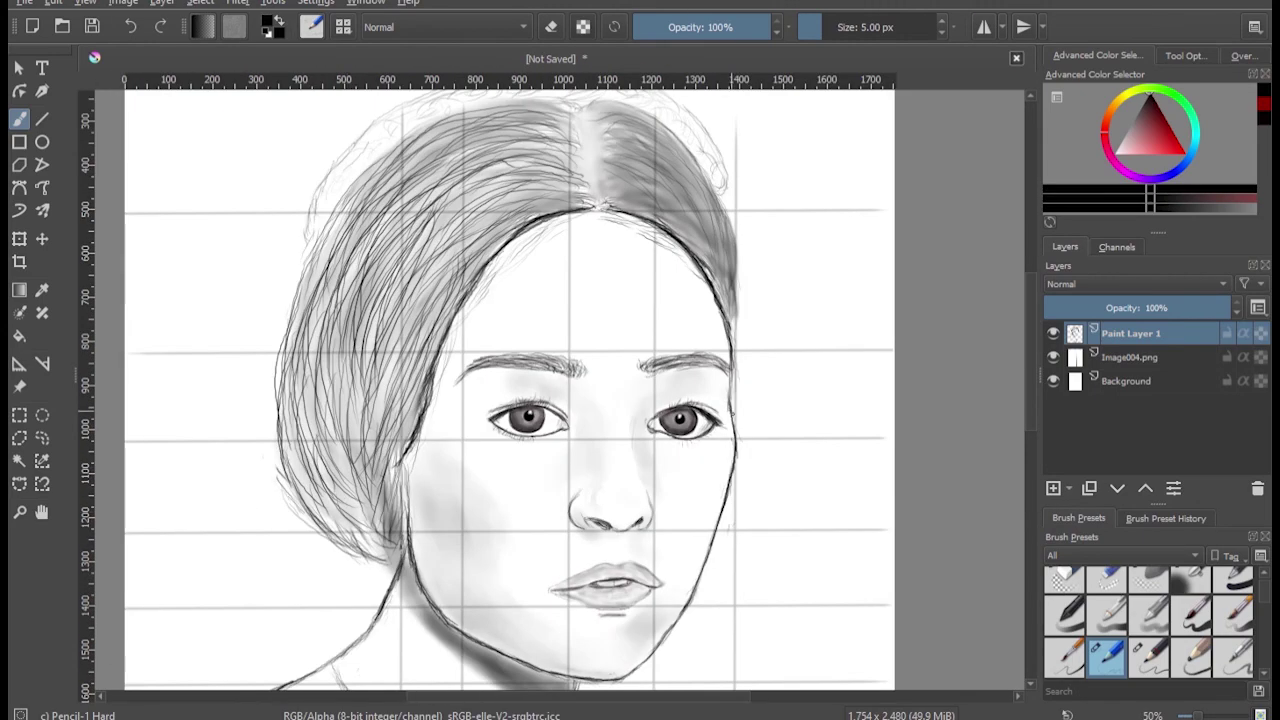
scroll(541, 360, "up", 2)
key("slash")
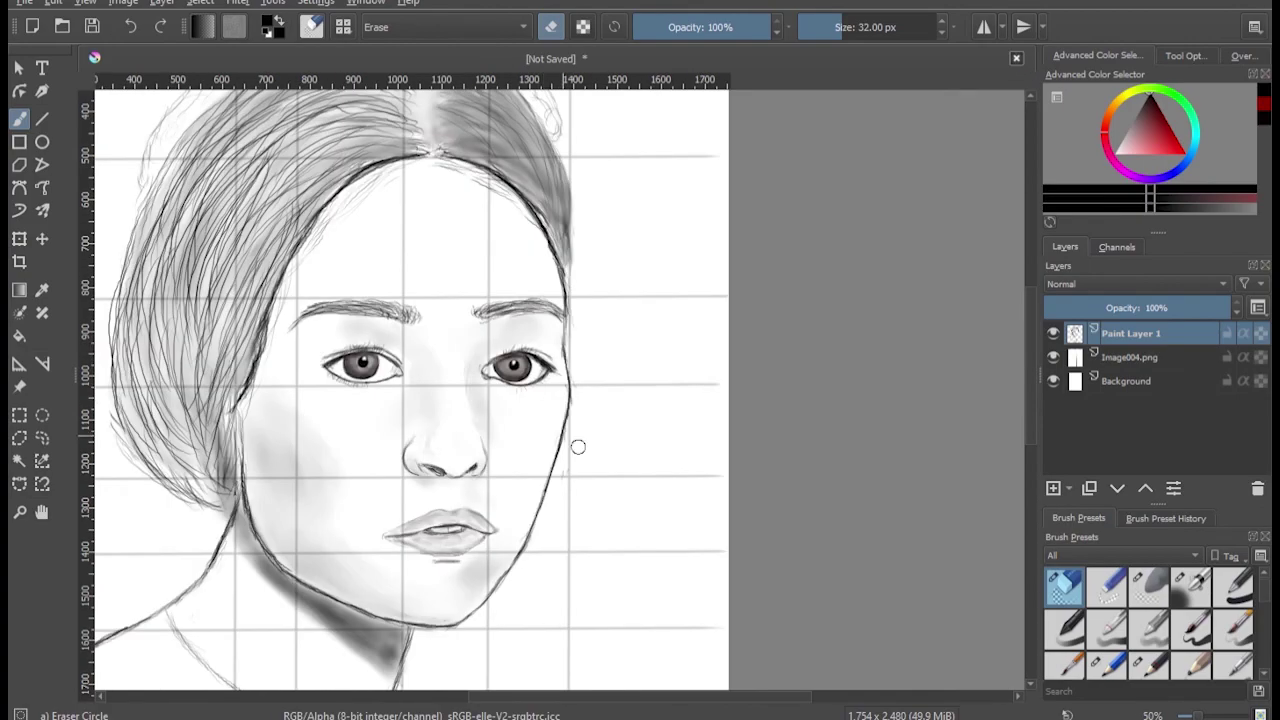
scroll(543, 410, "down", 5)
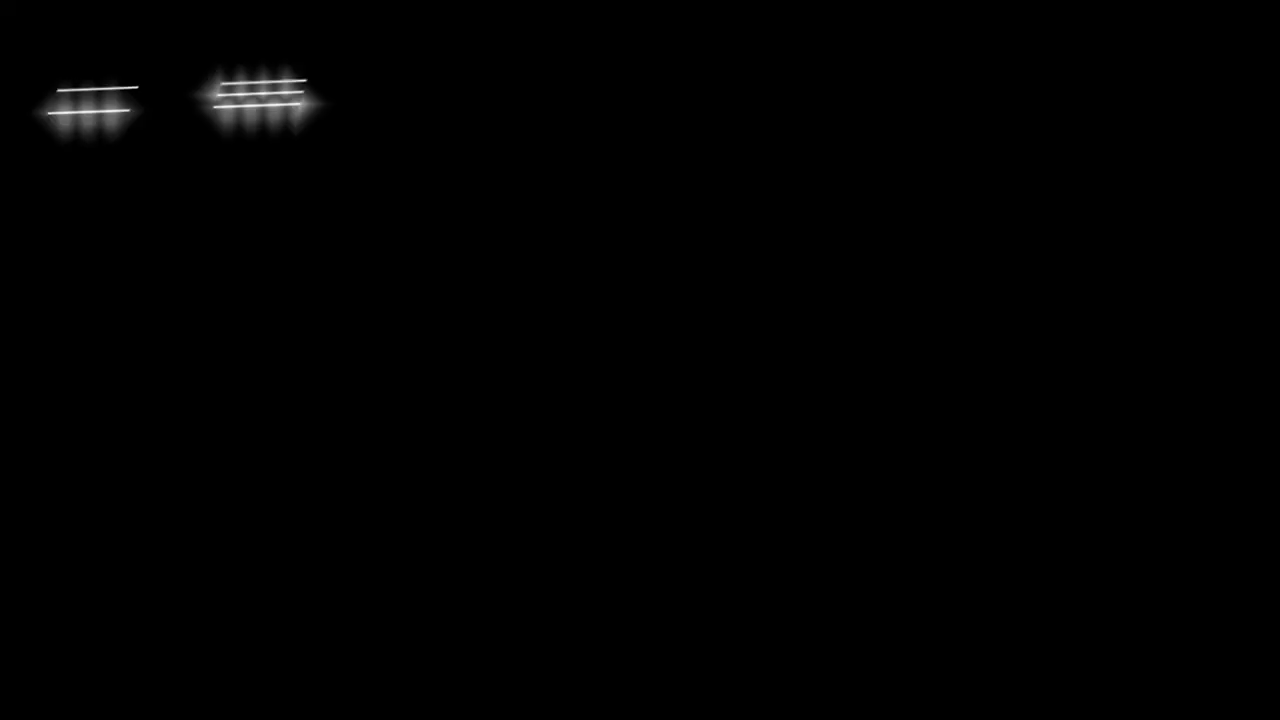